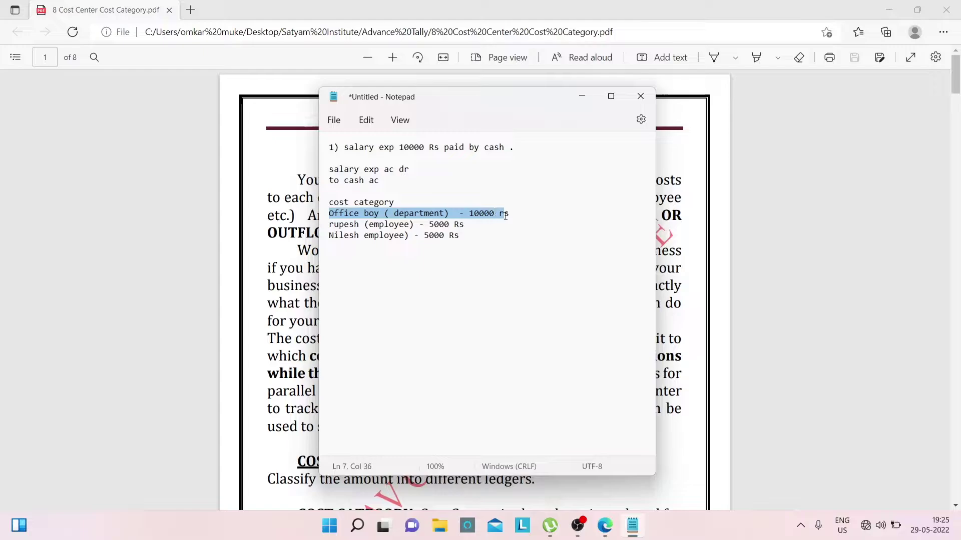
Step: Examine the salary expense entry and its cost category split between department and employees in the Notepad note
click(410, 215)
drag(376, 213, 326, 212)
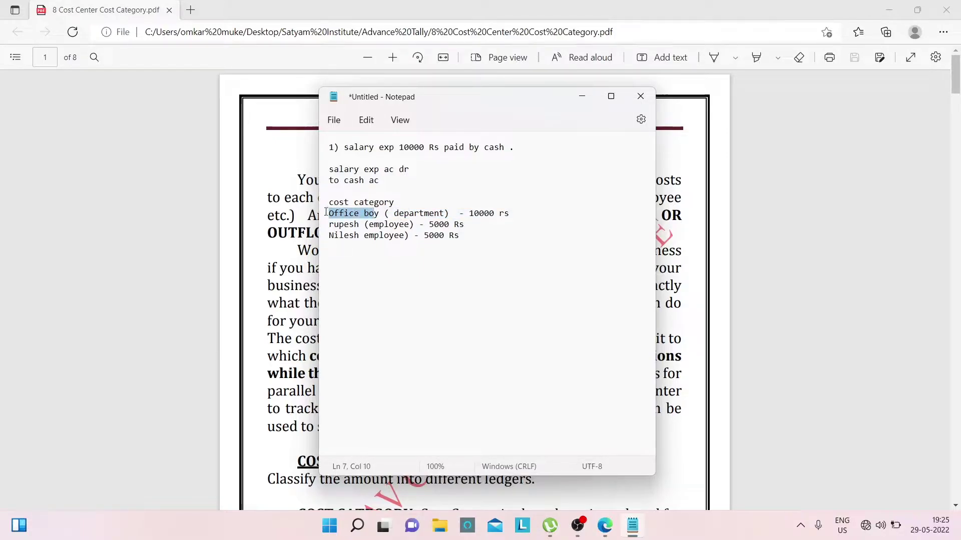
click(370, 216)
drag(385, 214, 323, 215)
drag(467, 214, 522, 220)
click(321, 226)
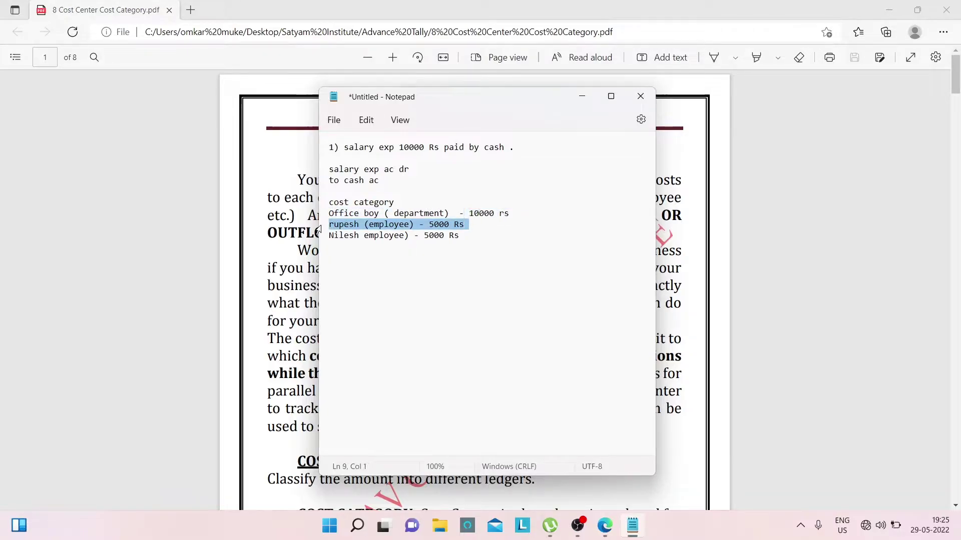
click(338, 225)
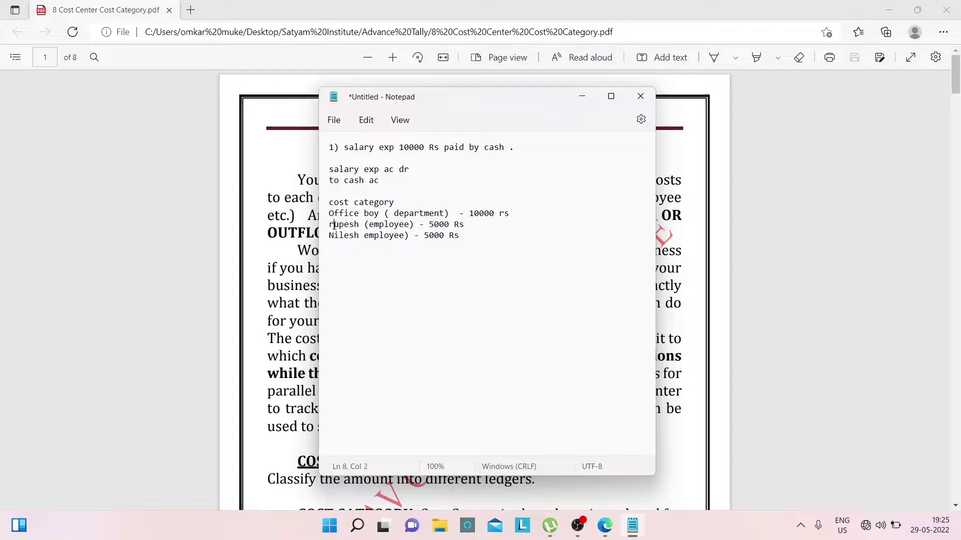
drag(333, 225, 365, 232)
click(342, 237)
drag(429, 225, 476, 246)
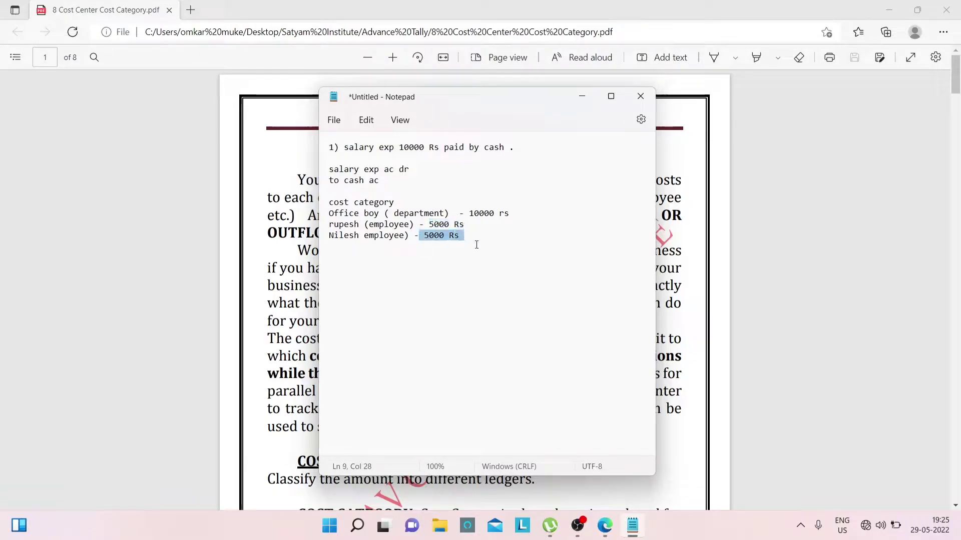
drag(336, 149, 468, 233)
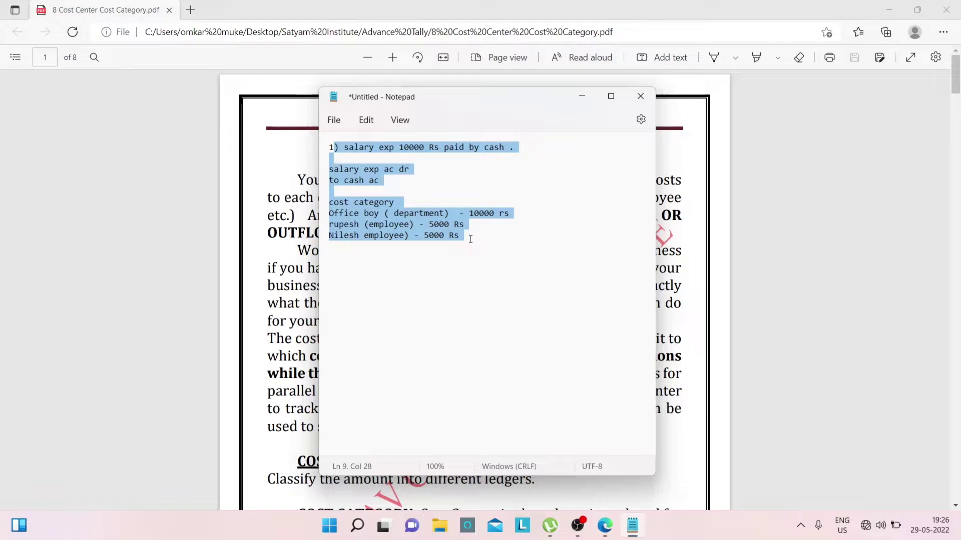
click(471, 240)
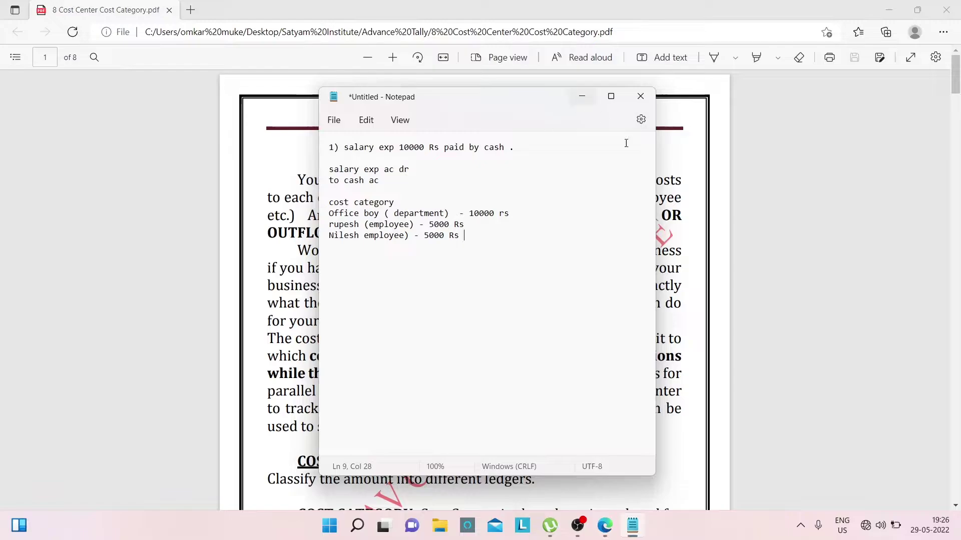
Step: Put the note away, launch TallyPrime and start creating a new company
click(581, 97)
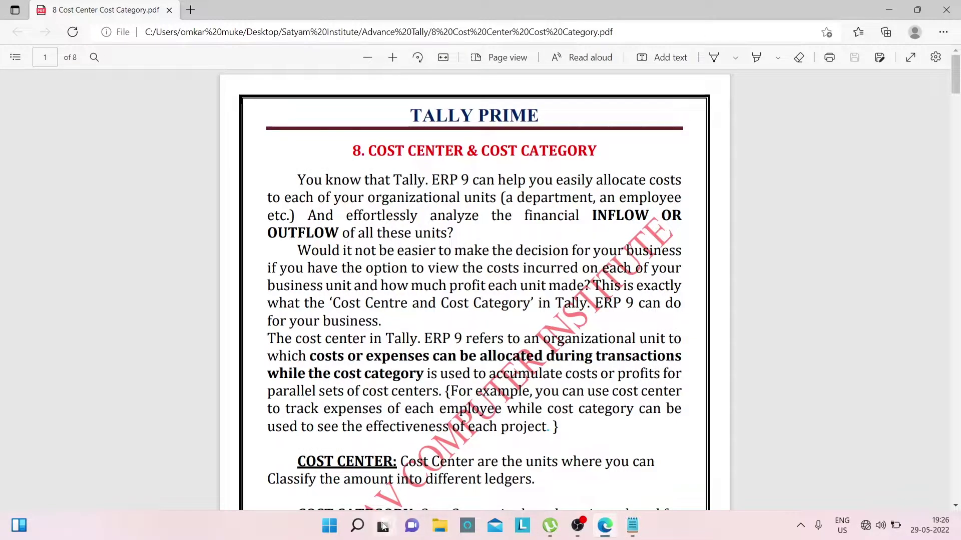
click(359, 526)
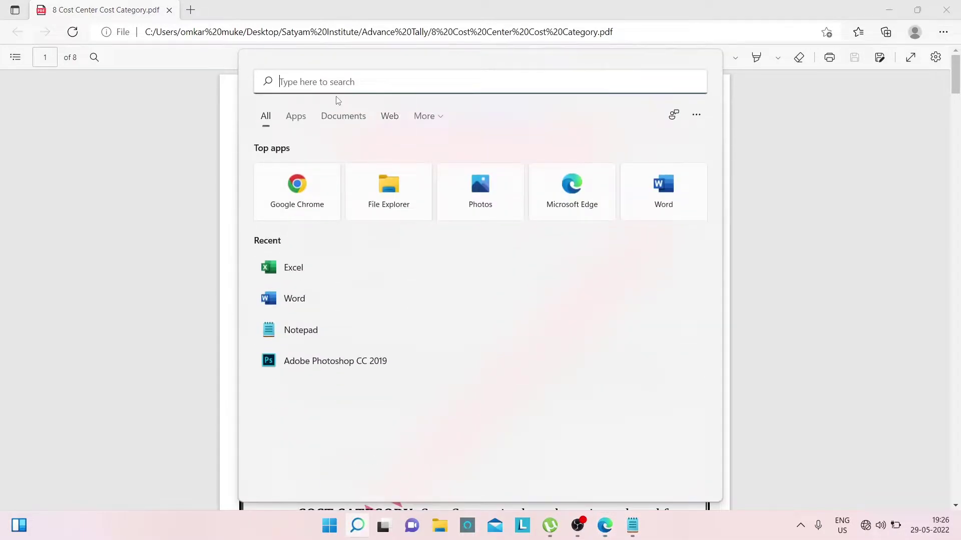
text(tall)
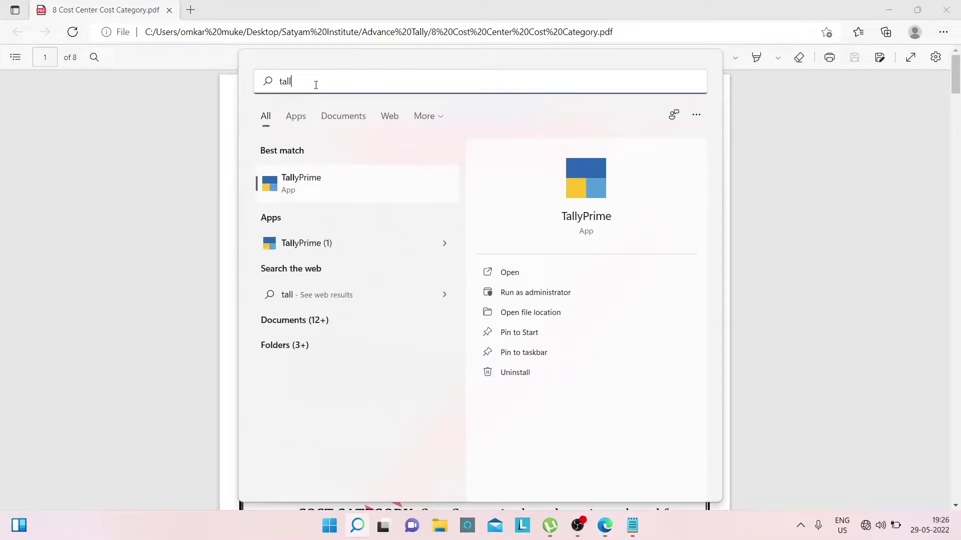
click(310, 167)
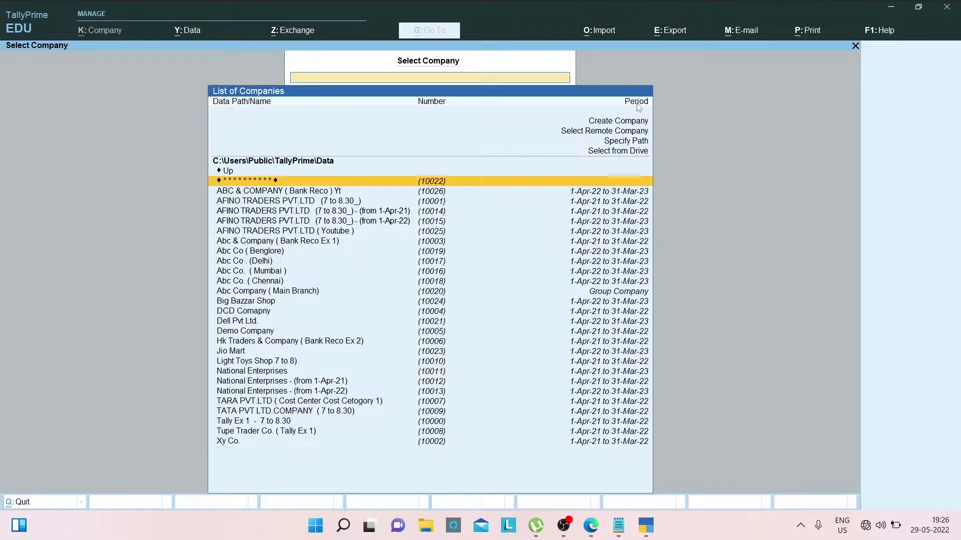
click(608, 121)
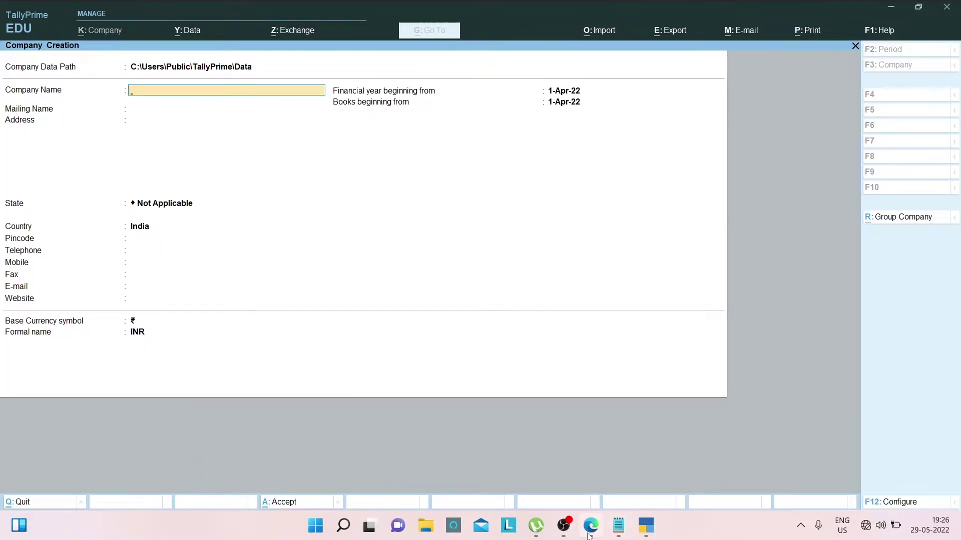
Step: Copy the company name TARA PVT.LTD from exercise 1 of the PDF into the new company's name
click(590, 527)
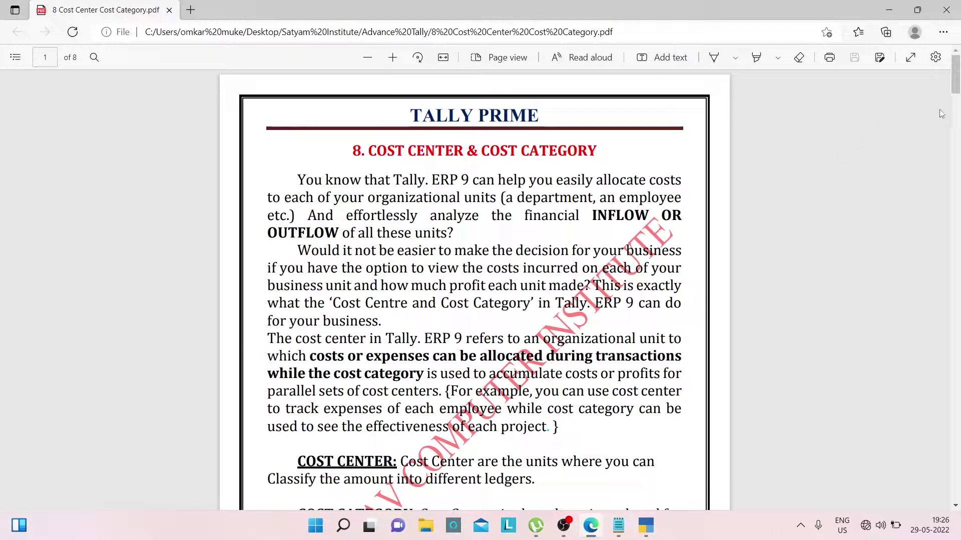
scroll(956, 98, down, 1)
drag(956, 98, 958, 153)
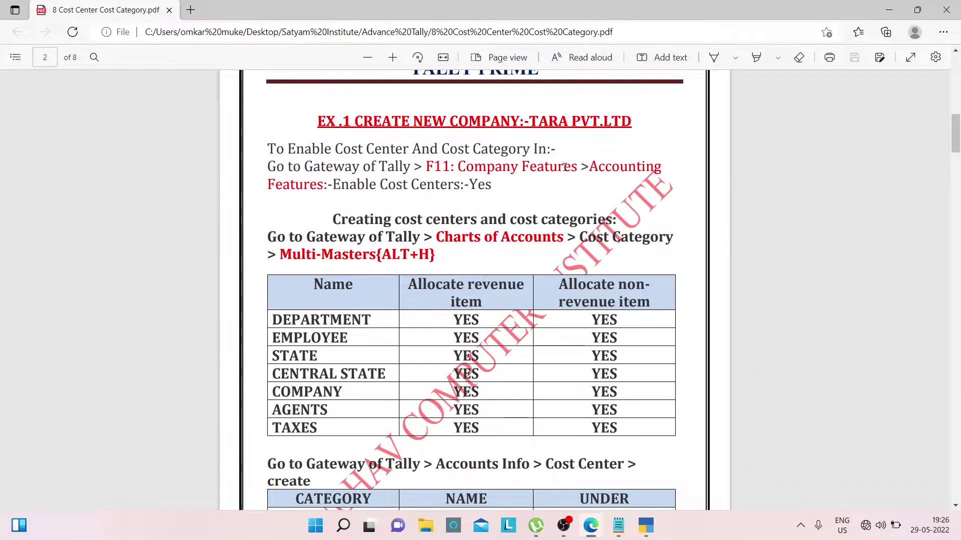
drag(527, 121, 633, 122)
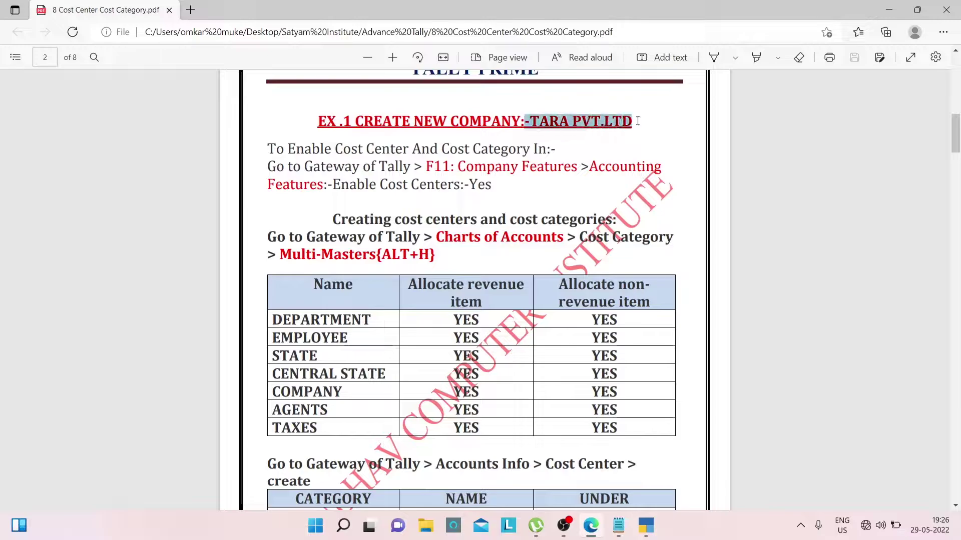
key(ctrl+c)
key(alt+Tab)
key(alt+Tab)
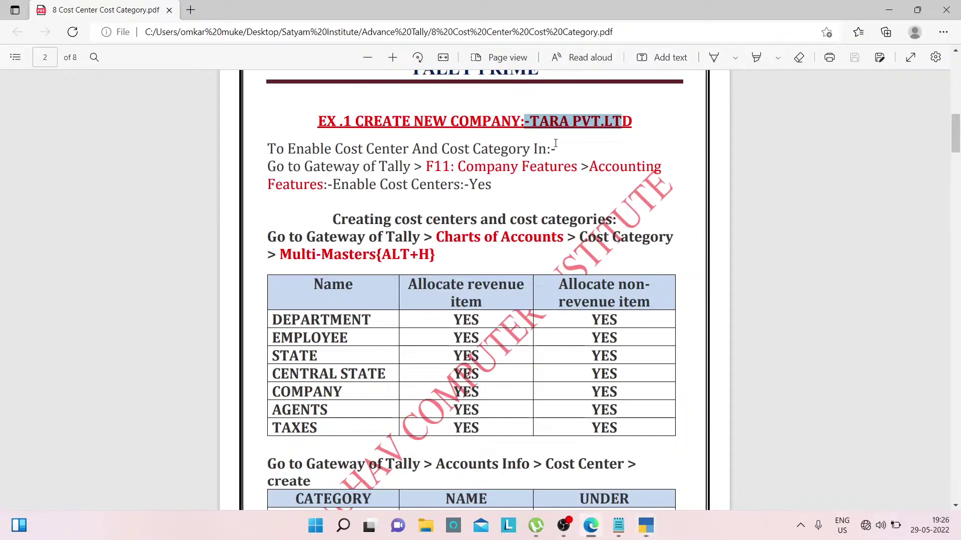
drag(531, 121, 638, 123)
key(ctrl+c)
key(alt+Tab)
key(ctrl+v)
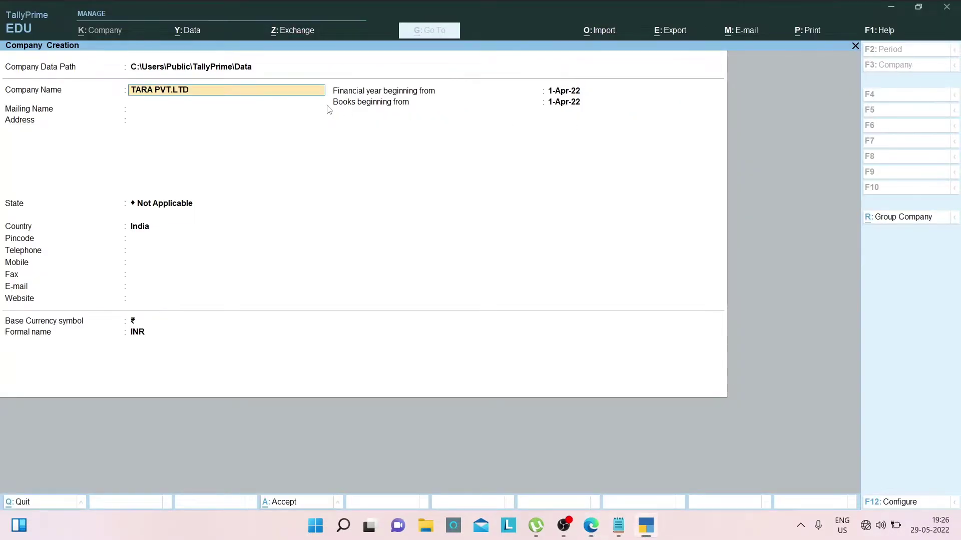
Step: Extend the company name to "TARA PVT.LTD (Youtube)", accept the same mailing name and leave the address blank
key(alt+Tab)
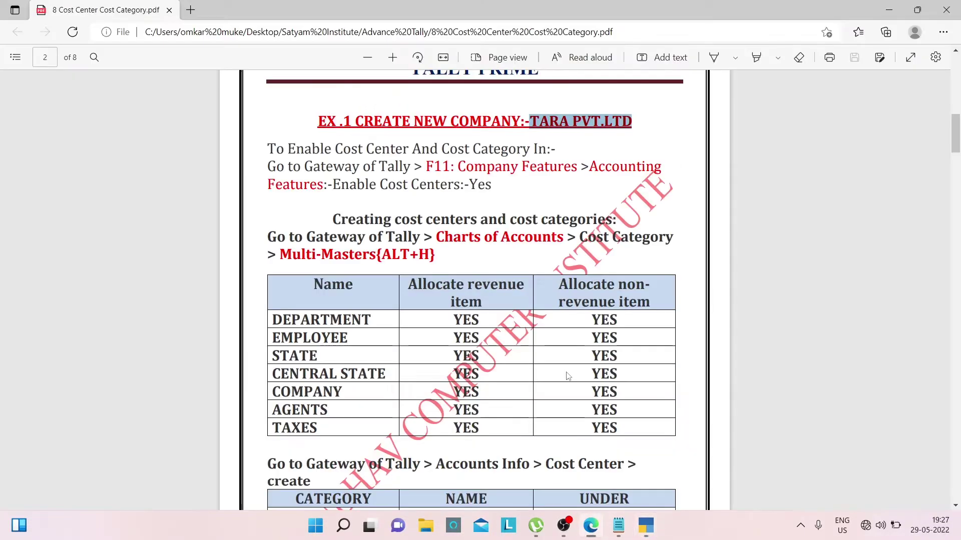
drag(960, 143, 959, 137)
key(alt+Tab)
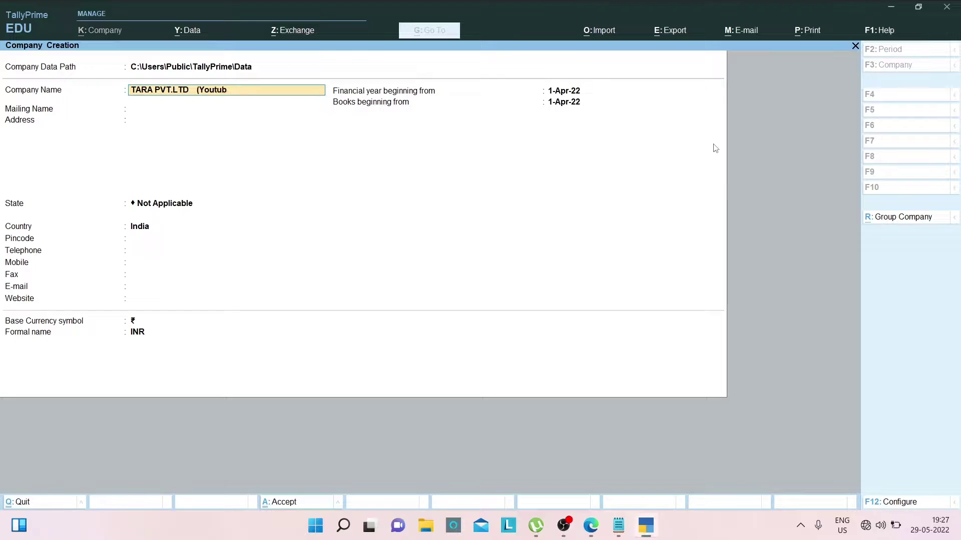
key(Return)
key(Return)
key(Return)
key(Return)
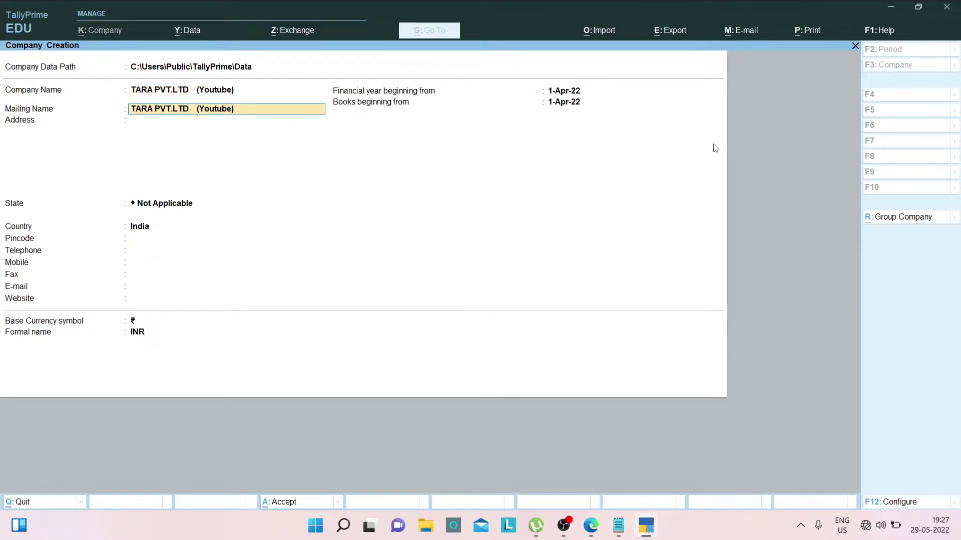
Step: Set the company's state to Maharashtra, keep India as the country and leave the contact details blank
text(Mah)
key(Return)
key(Return)
key(Return)
key(Return)
key(Return)
key(Return)
key(Return)
key(Return)
key(Return)
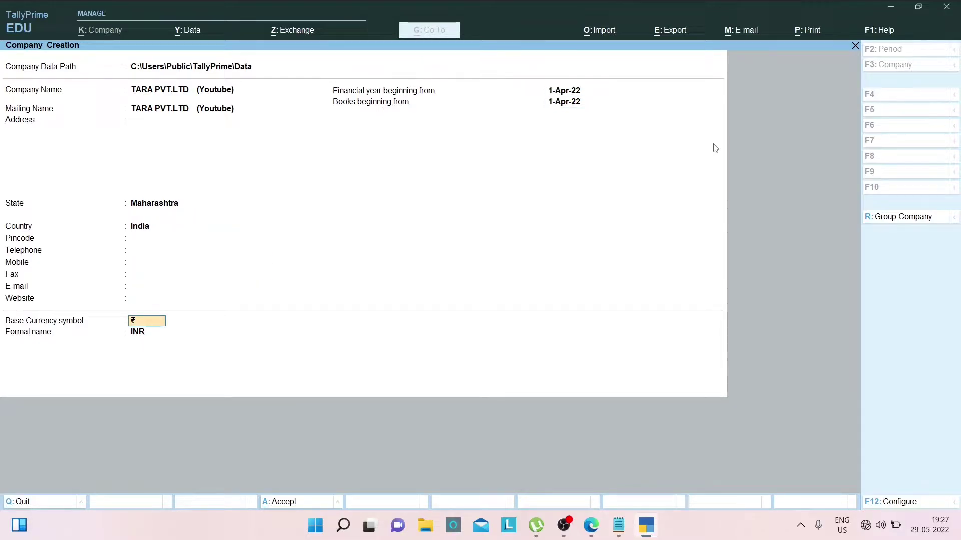
Step: Save the company with base currency ₹ (INR) and leave the company features at their defaults
key(Return)
key(Return)
key(Return)
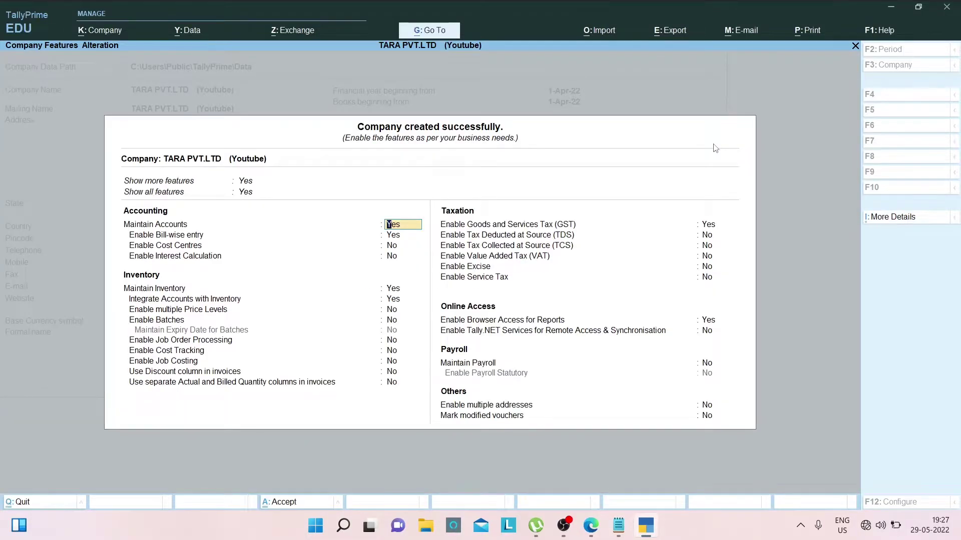
key(Escape)
key(Return)
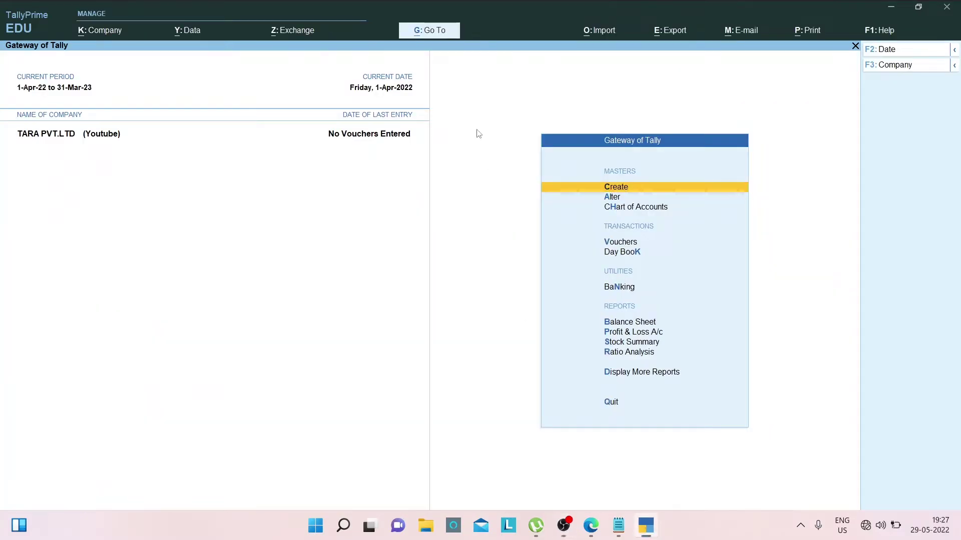
Step: Check the exercise's instructions in the PDF, then expand TallyPrime's list of masters for creation to include the inactive ones
click(590, 525)
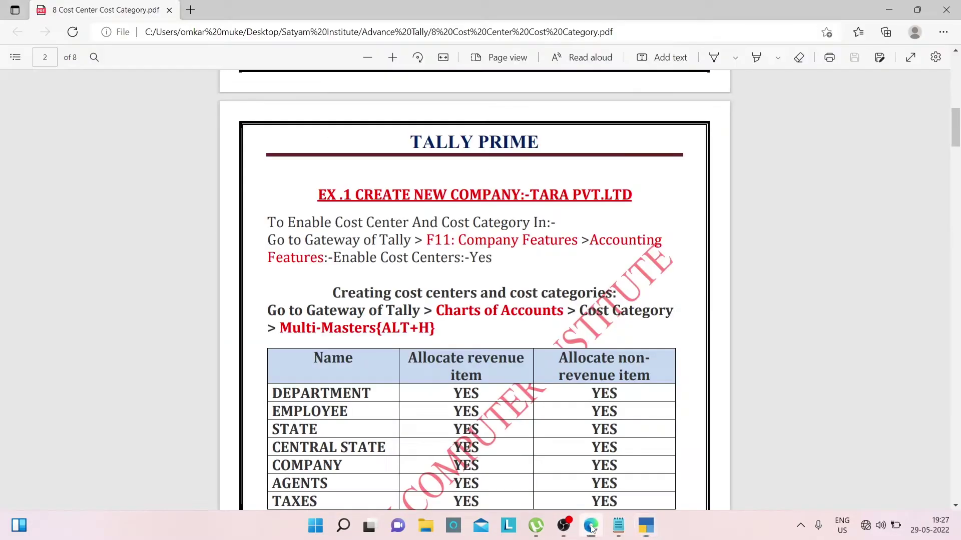
key(alt+Tab)
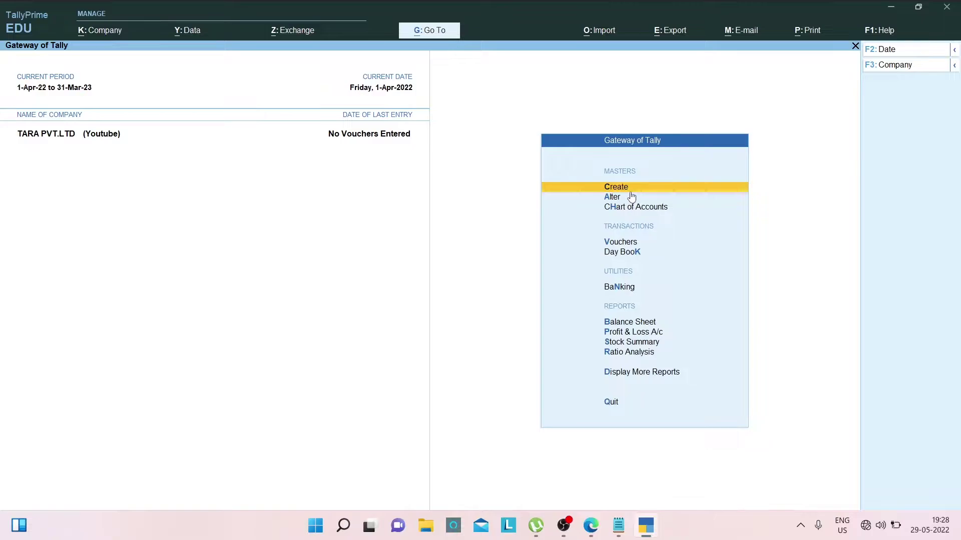
click(630, 191)
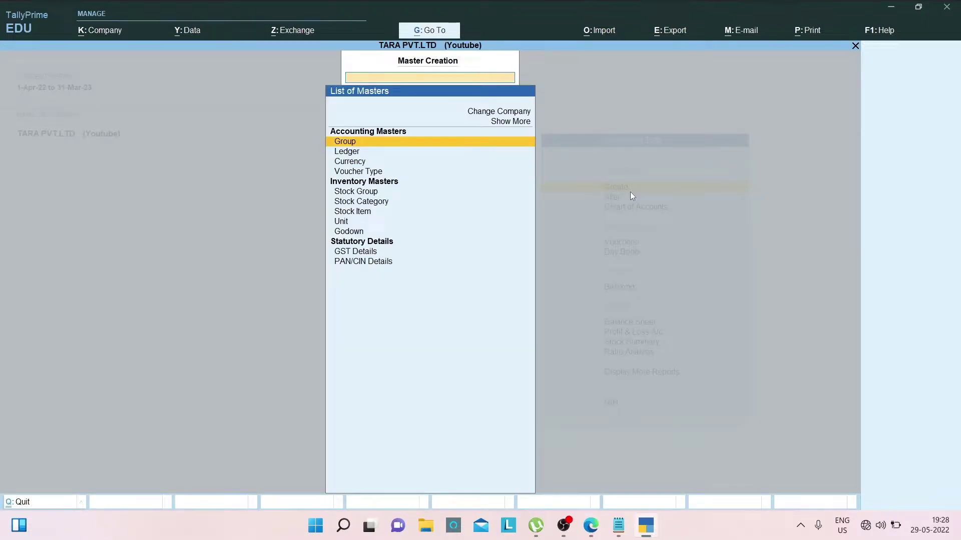
click(519, 122)
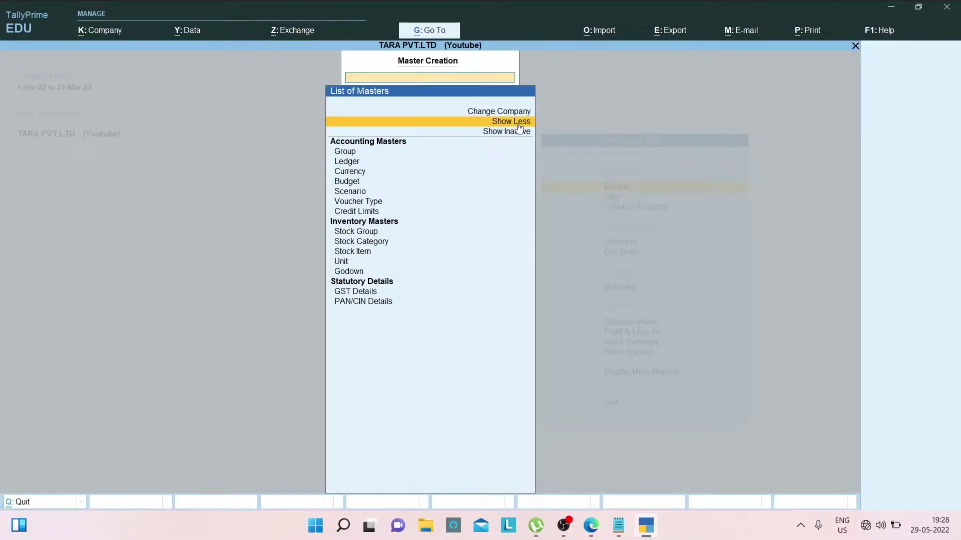
click(519, 129)
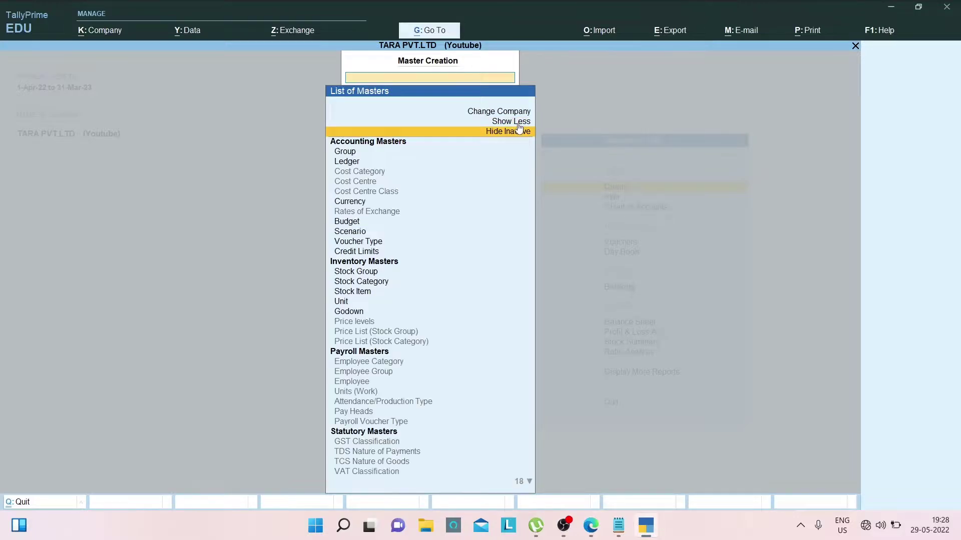
Step: Activate the inactive Cost Category master from the list of accounting masters
key(Down)
key(Down)
key(Down)
key(Down)
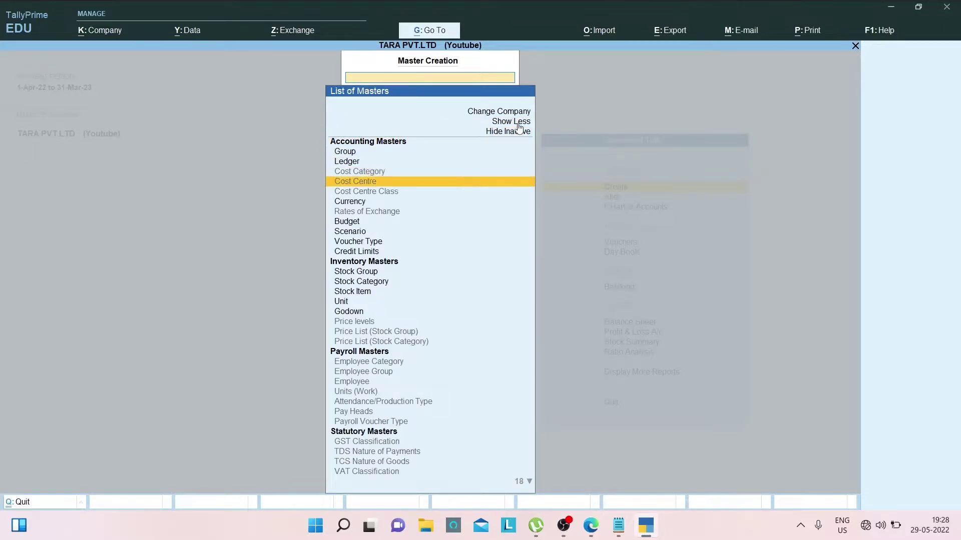
key(Up)
key(Down)
key(Up)
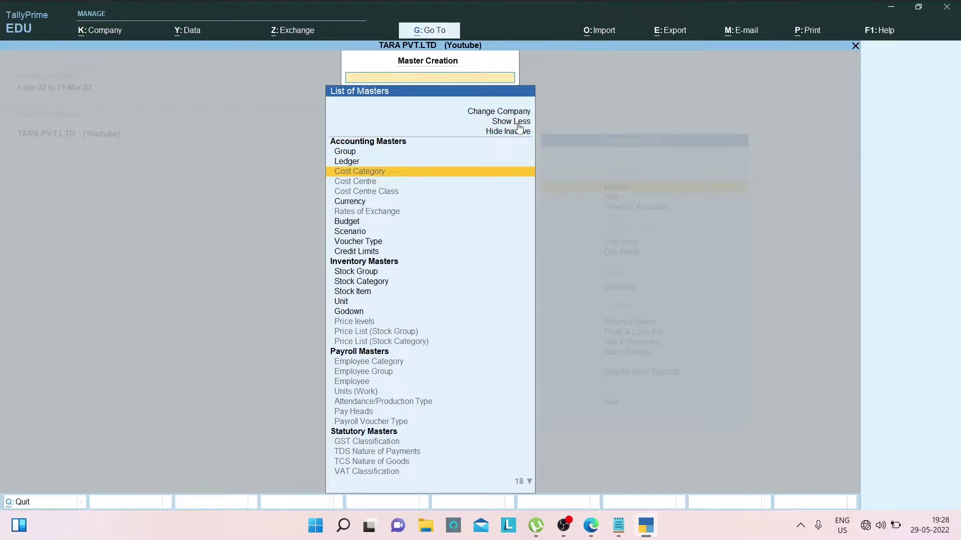
key(Down)
key(Up)
key(Down)
key(Up)
key(Return)
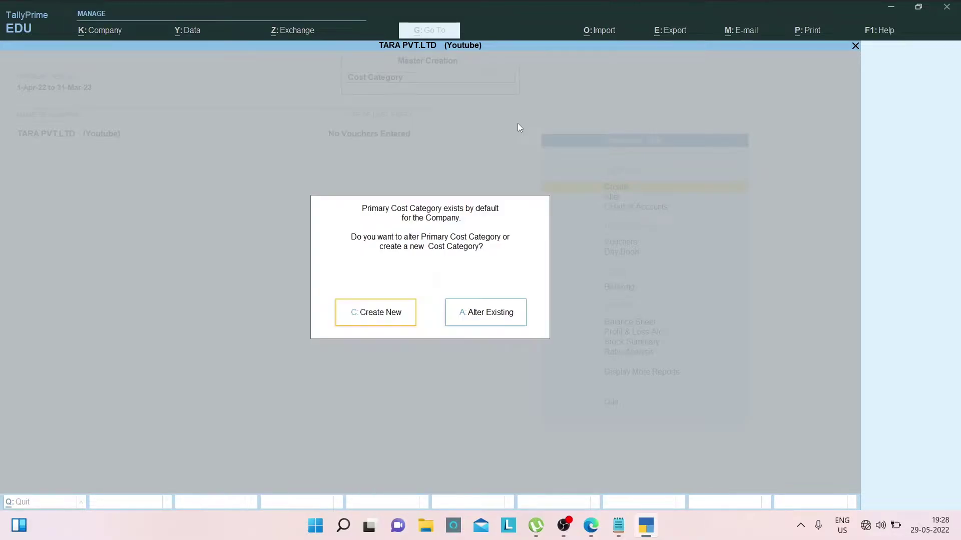
Step: View the Cost Centre creation form and exit master creation without creating a cost centre
key(Escape)
key(Down)
key(Return)
key(y)
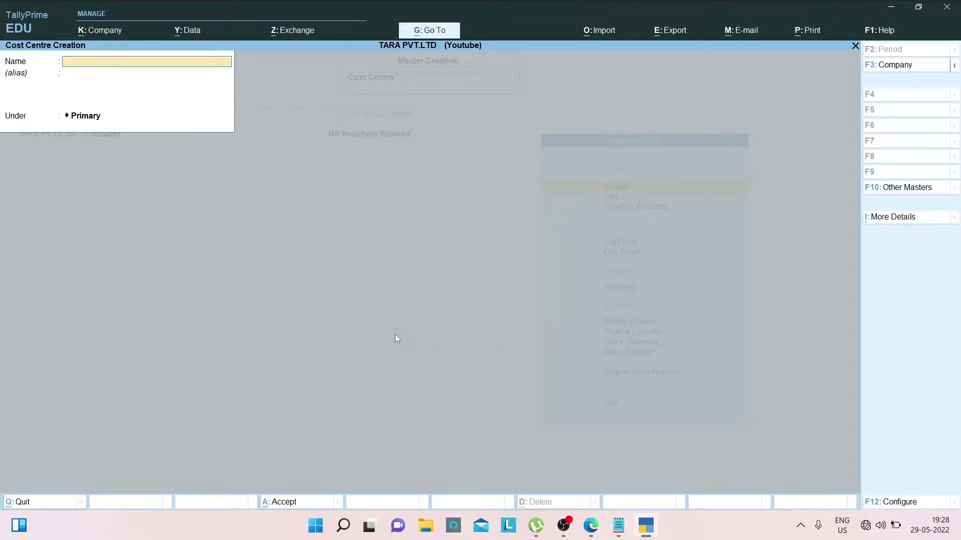
key(Escape)
key(Up)
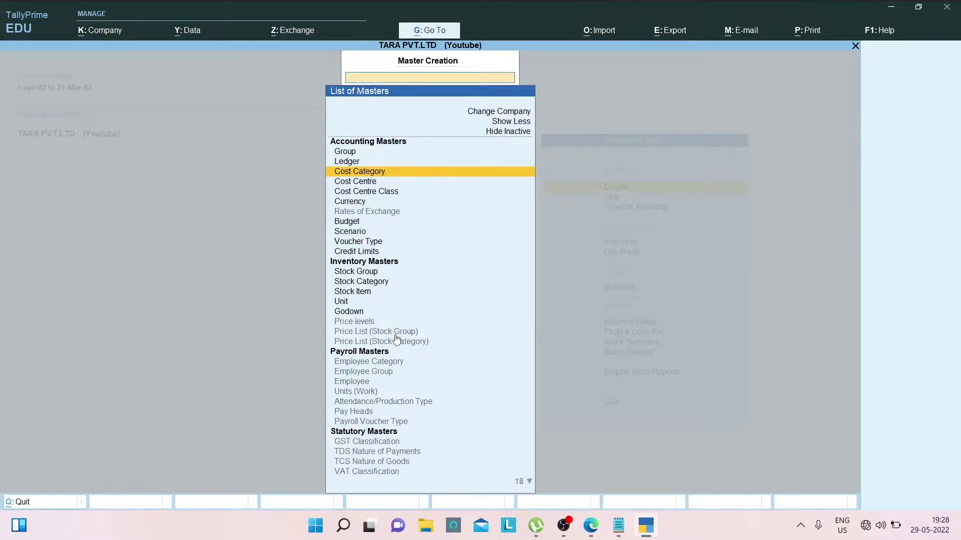
key(Escape)
Step: Examine the cost category and cost centre tables of exercise 1 in the PDF
key(alt+Tab)
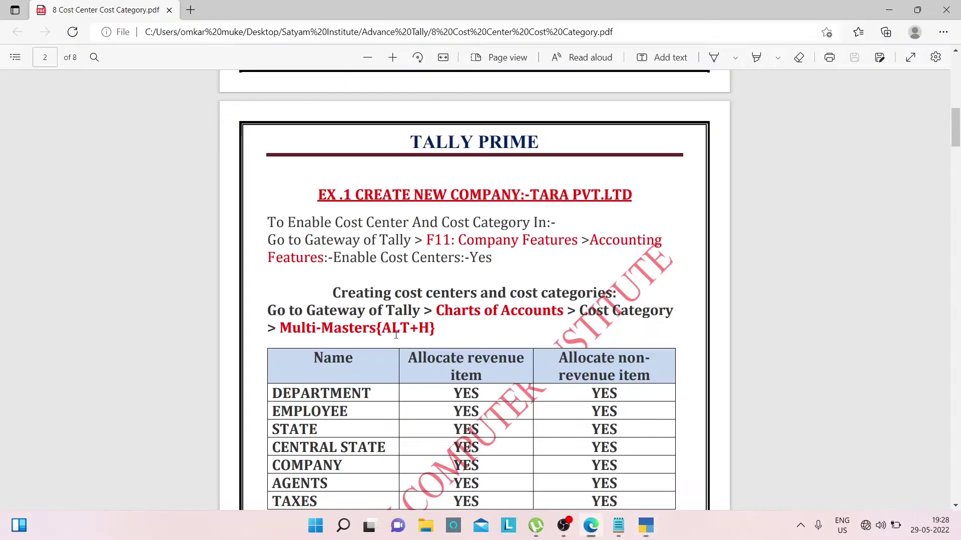
drag(957, 128, 958, 142)
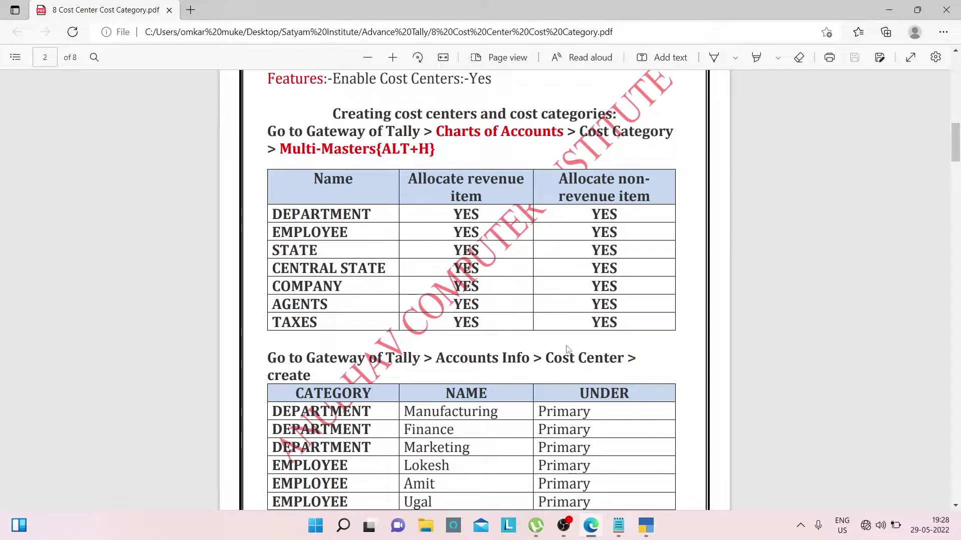
drag(554, 358, 624, 358)
drag(579, 179, 583, 179)
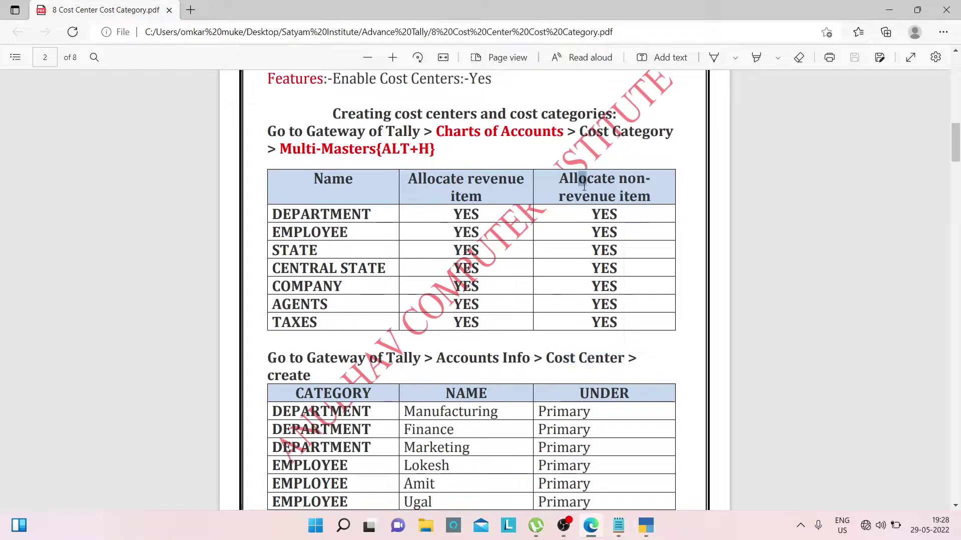
Step: Highlight the PDF instructions on creating cost centres and cost categories
drag(556, 133, 552, 132)
click(437, 150)
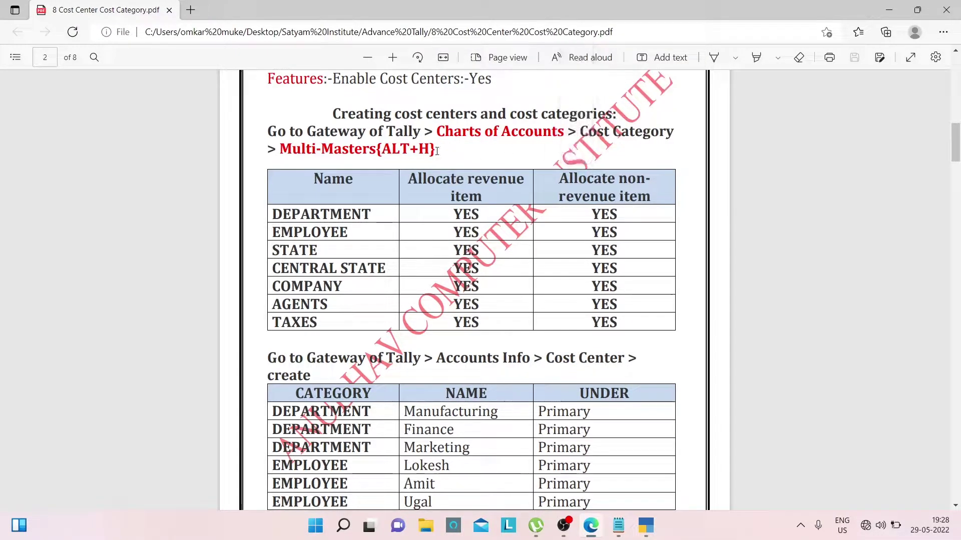
drag(332, 109, 434, 150)
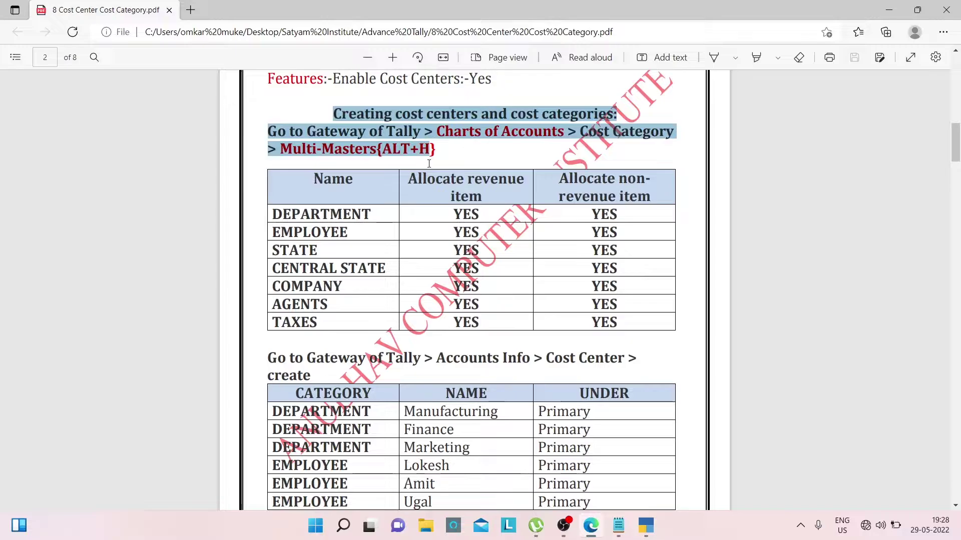
Step: Switch to TallyPrime, expand the list of masters for creation, and start a new Cost Category rather than altering the existing one
key(alt+Tab)
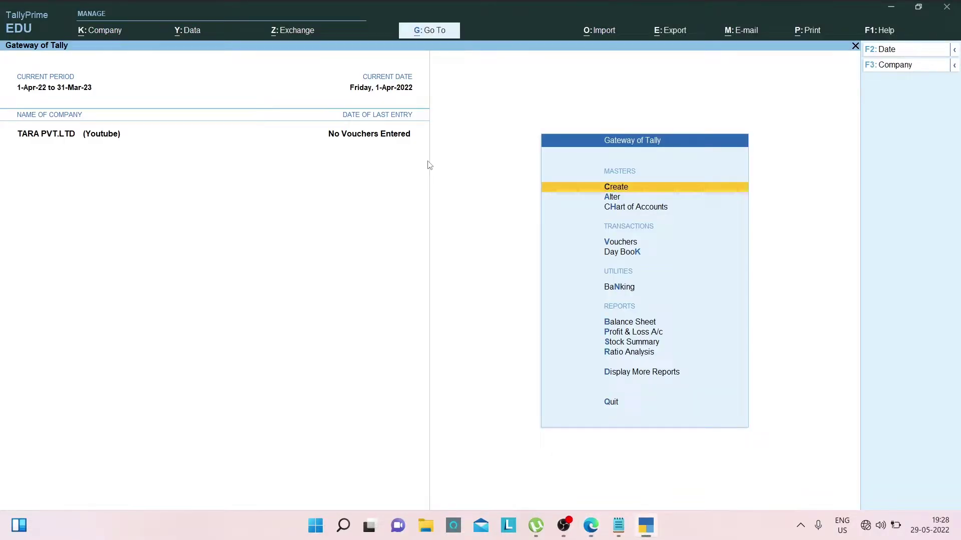
key(Return)
key(Up)
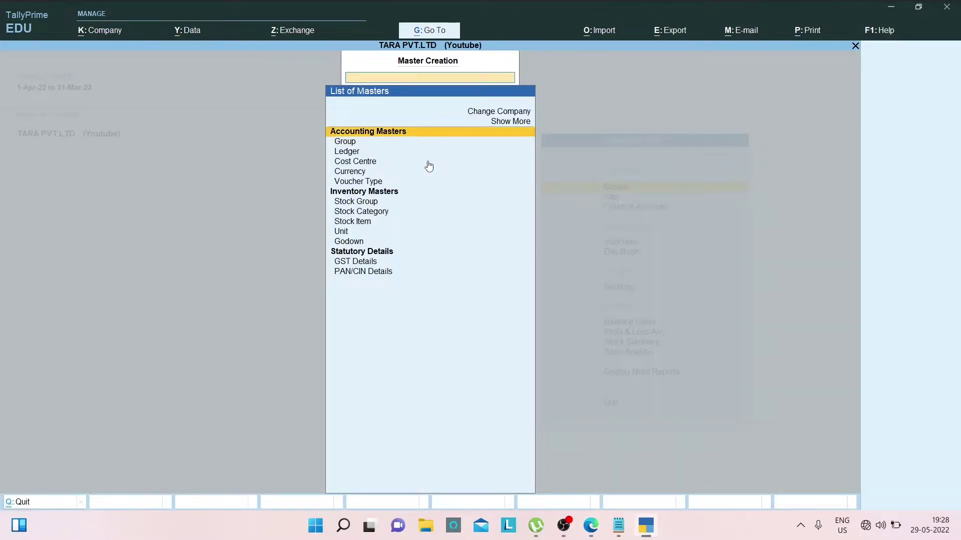
key(Return)
key(Down)
key(Down)
key(Down)
key(Down)
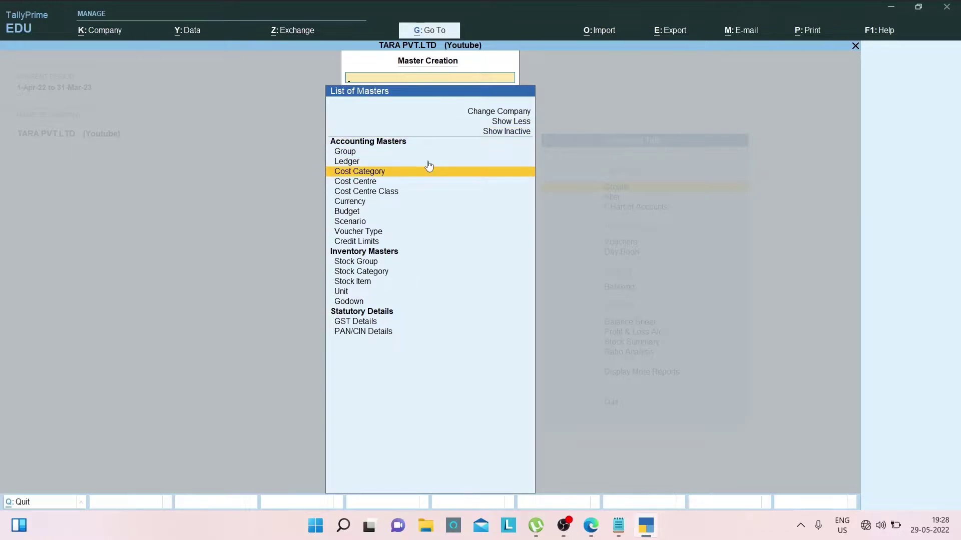
key(Return)
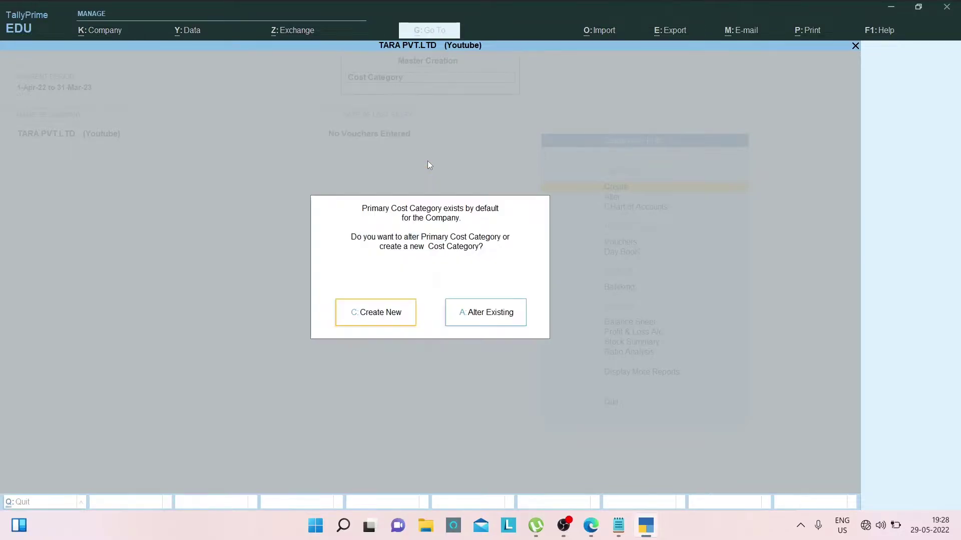
click(365, 315)
Step: Create the cost category DEPARTMENT from the PDF table, with revenue and non-revenue item allocation both set to Yes
key(alt+Tab)
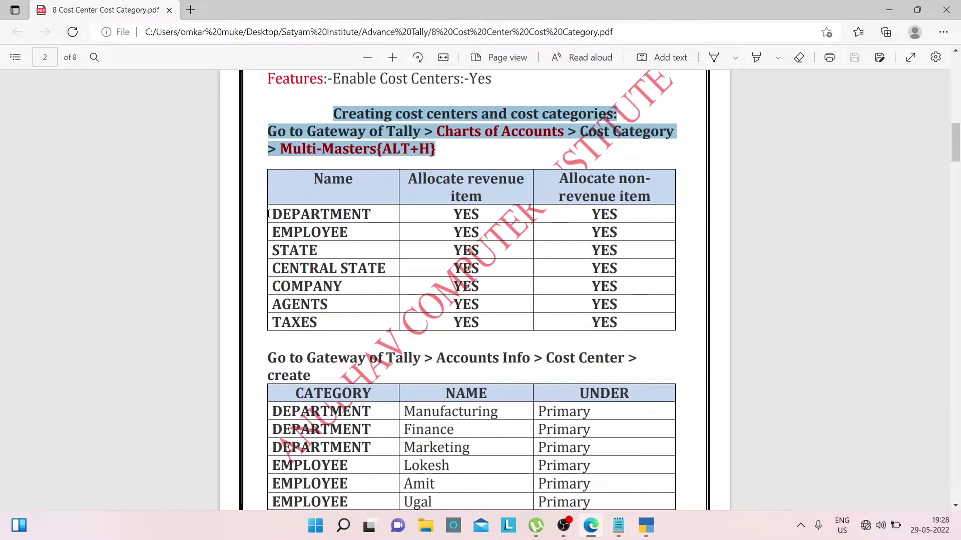
drag(269, 214, 371, 215)
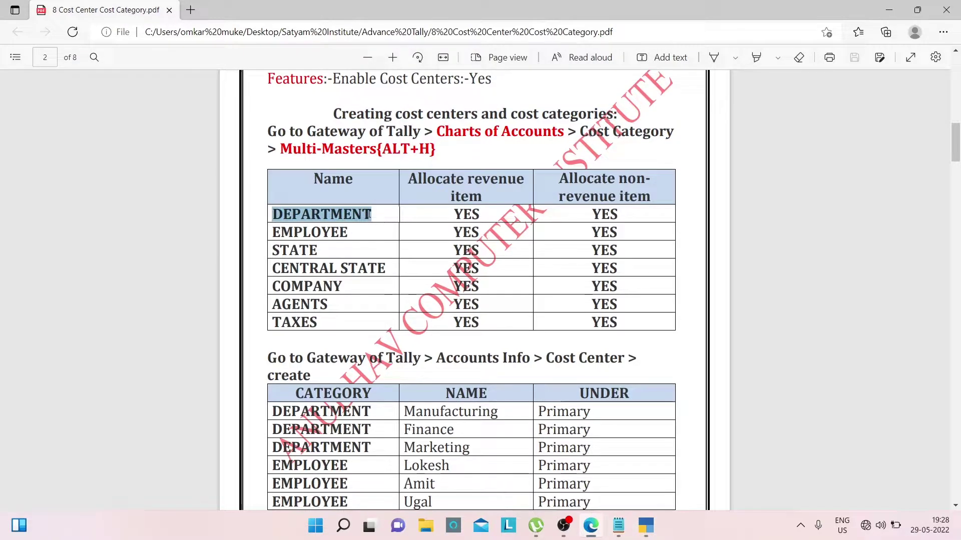
key(alt+Tab)
key(ctrl+alt+v)
key(Return)
key(Return)
text(y)
key(Return)
key(y)
Step: Create the cost category EMPLOYEE from the PDF table, allocating both revenue and non-revenue items
key(alt+Tab)
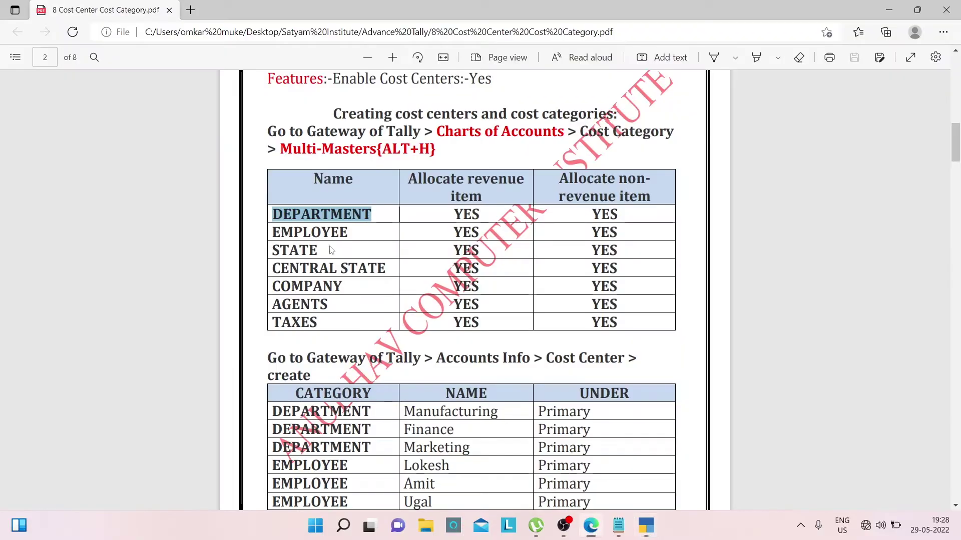
drag(269, 233, 354, 235)
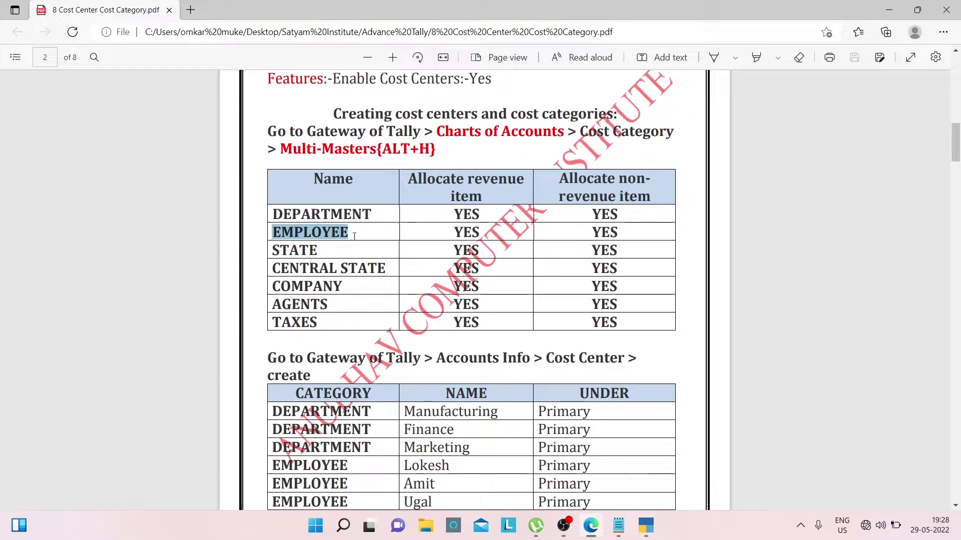
key(alt+Tab)
key(ctrl+alt+v)
key(Return)
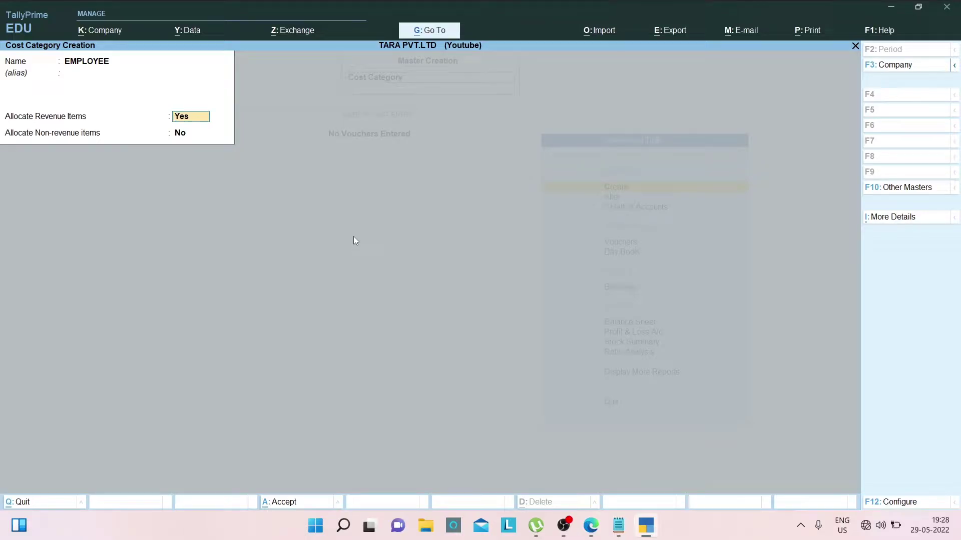
key(Return)
text(y)
key(Return)
key(Return)
Step: Create the cost category STATE from the PDF table, allocating both revenue and non-revenue items
key(alt+Tab)
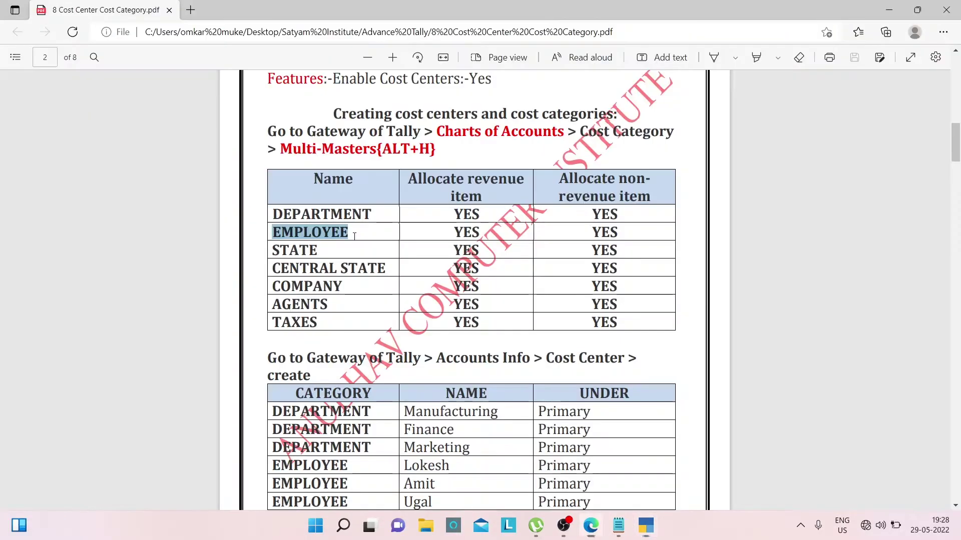
drag(270, 252, 319, 252)
key(ctrl+c)
key(alt+Tab)
key(ctrl+alt+v)
key(Return)
key(Return)
text(y)
key(Return)
key(Return)
Step: Create the cost category CENTRAL STATE from the PDF table, allocating both revenue and non-revenue items
key(alt+Tab)
drag(270, 269, 382, 270)
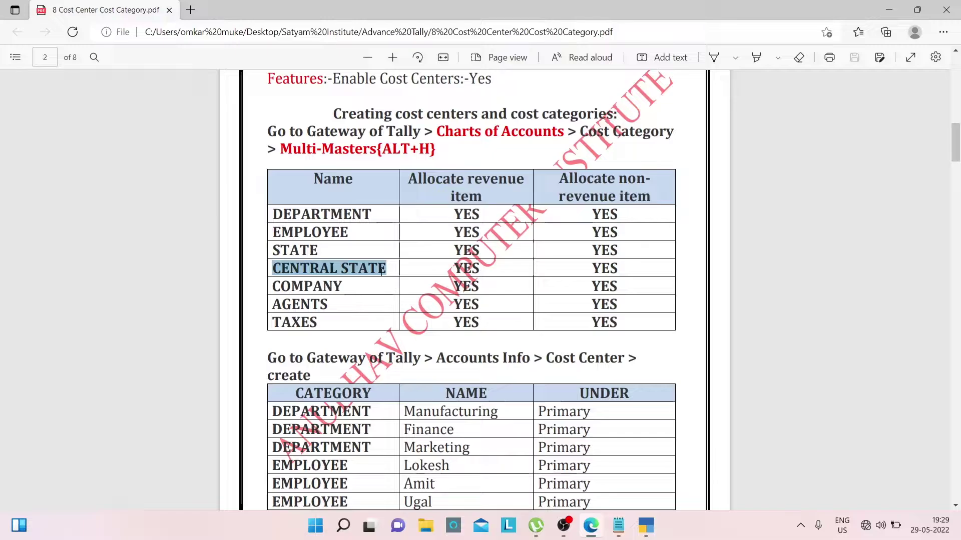
key(ctrl+c)
key(alt+Tab)
key(ctrl+alt+v)
key(Return)
key(Return)
key(Return)
key(Return)
key(y)
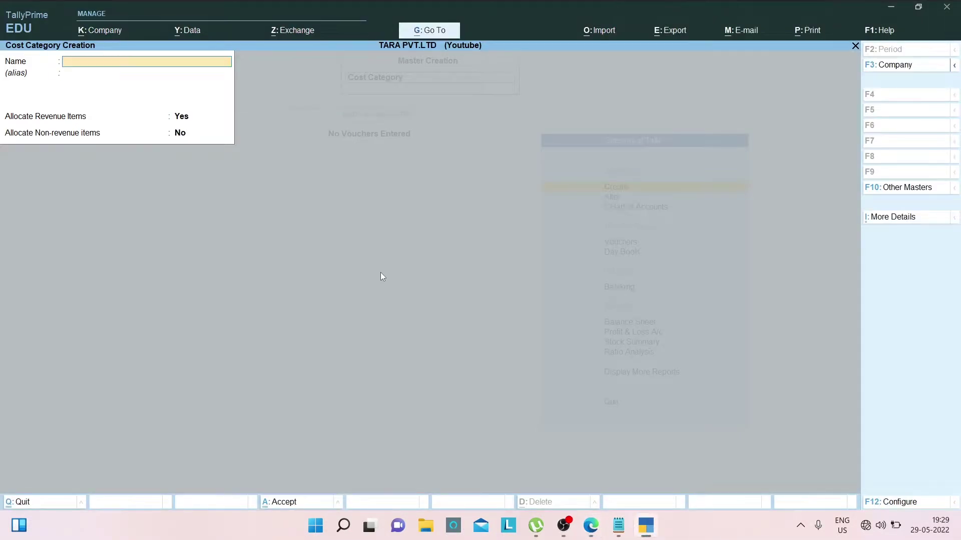
Step: Create the cost category COMPANY from the PDF table, allocating both revenue and non-revenue items
key(alt+Tab)
drag(270, 286, 343, 286)
key(ctrl+c)
key(alt+Tab)
key(ctrl+alt+v)
key(Return)
key(Return)
key(Return)
key(Return)
key(y)
Step: Create the cost category AGENTS from the PDF table, allocating both revenue and non-revenue items
key(alt+Tab)
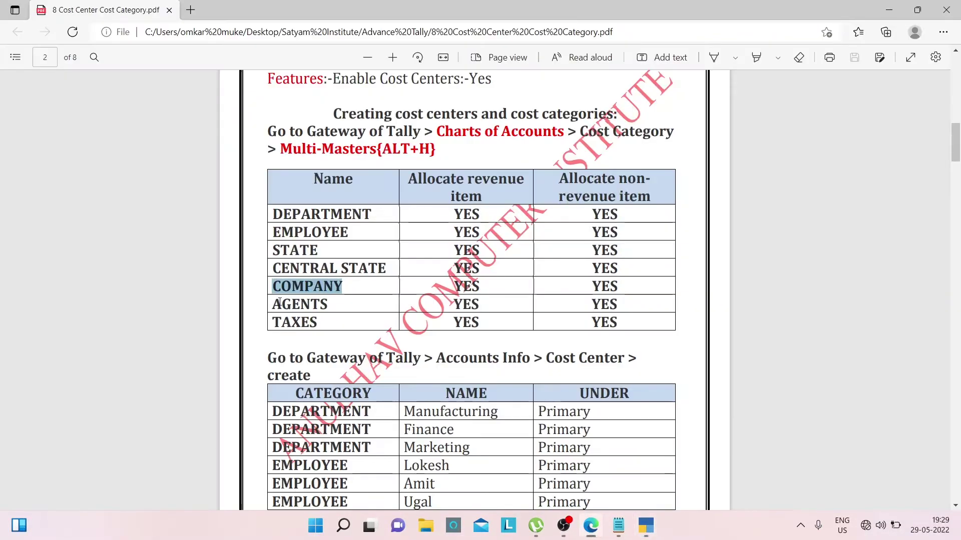
drag(270, 304, 339, 305)
key(ctrl+c)
key(alt+Tab)
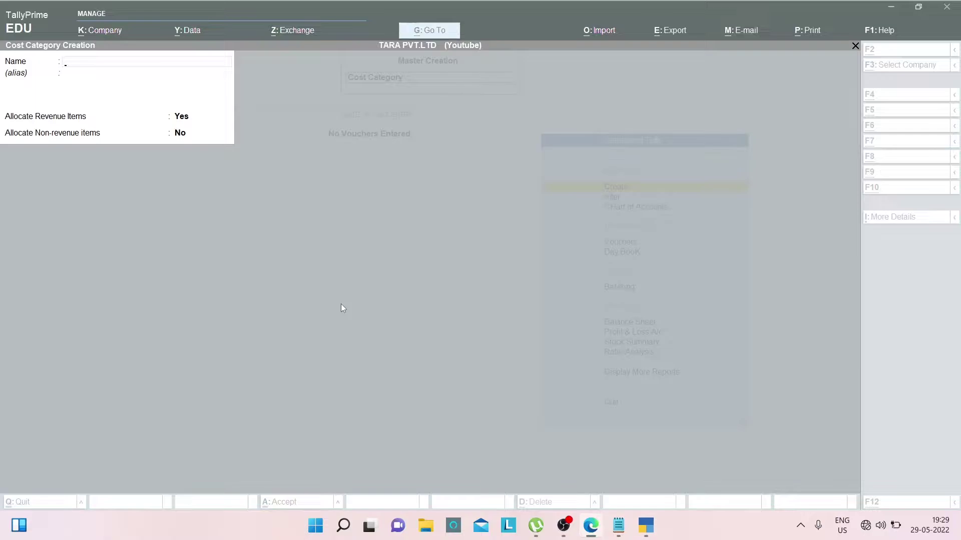
key(ctrl+alt+v)
key(Return)
key(Return)
key(Return)
key(y)
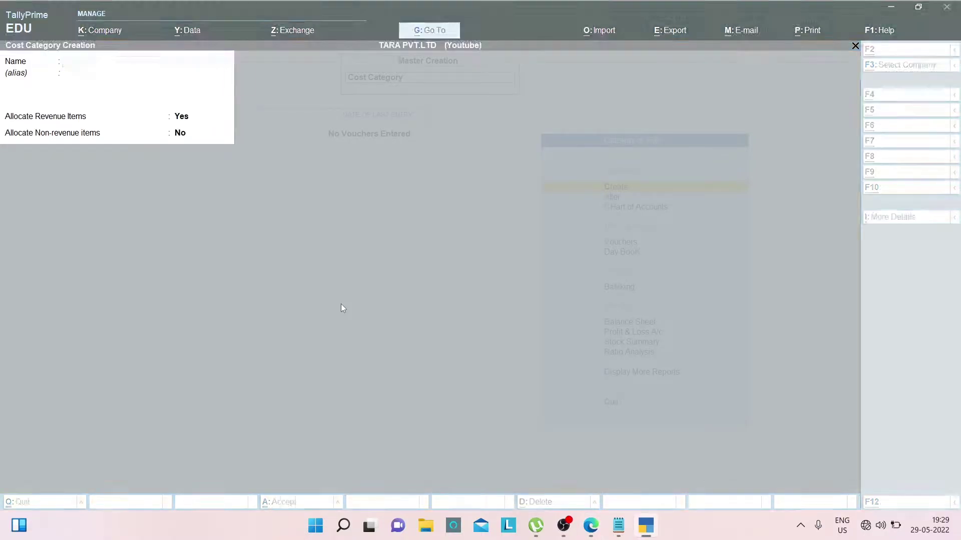
key(alt+Tab)
drag(270, 322, 323, 321)
key(ctrl+c)
key(alt+Tab)
key(ctrl+alt+v)
key(Return)
key(BackSpace)
Step: Copy the name TAXES from the PDF table, create the cost category with it, and leave cost category creation
key(alt+Tab)
click(307, 324)
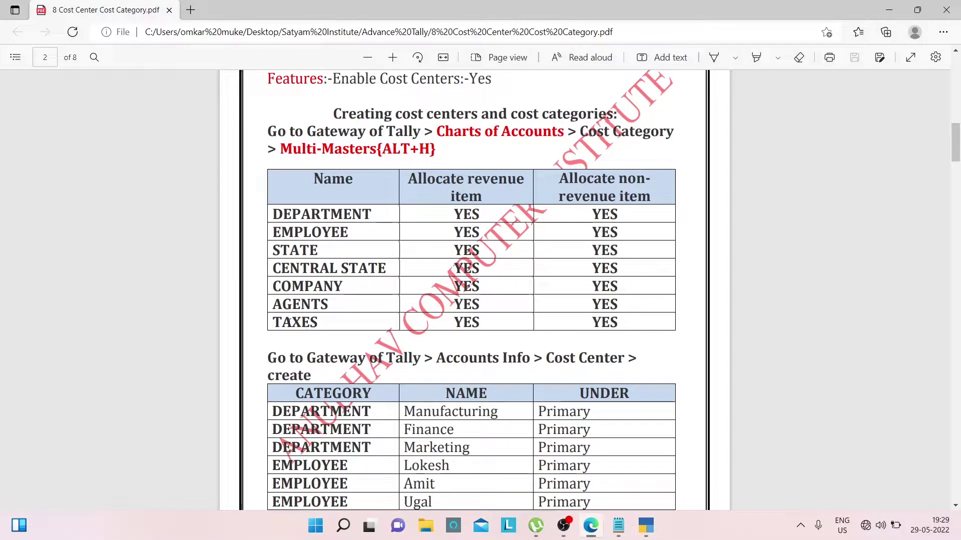
drag(275, 321, 317, 323)
key(ctrl+c)
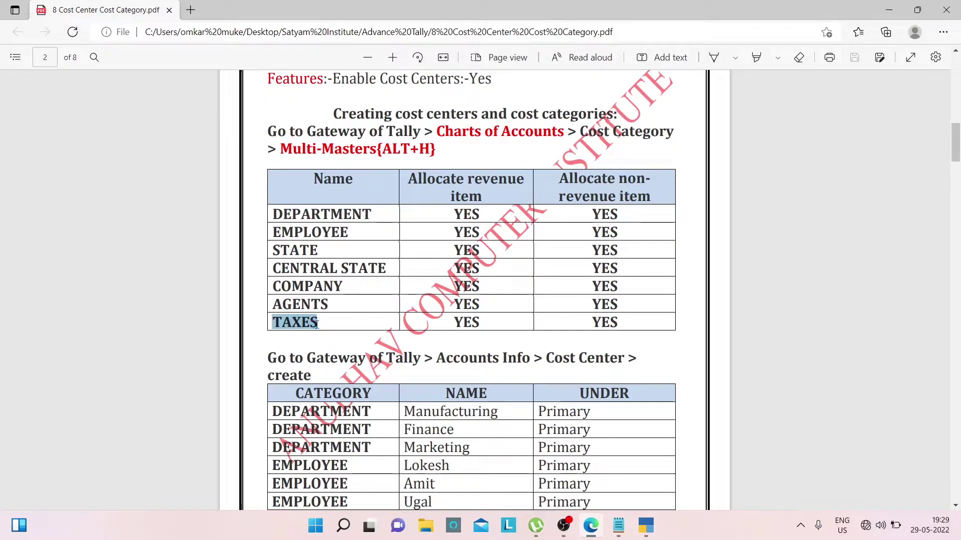
key(alt+Tab)
key(ctrl+alt+v)
key(Return)
key(Return)
key(Return)
key(Return)
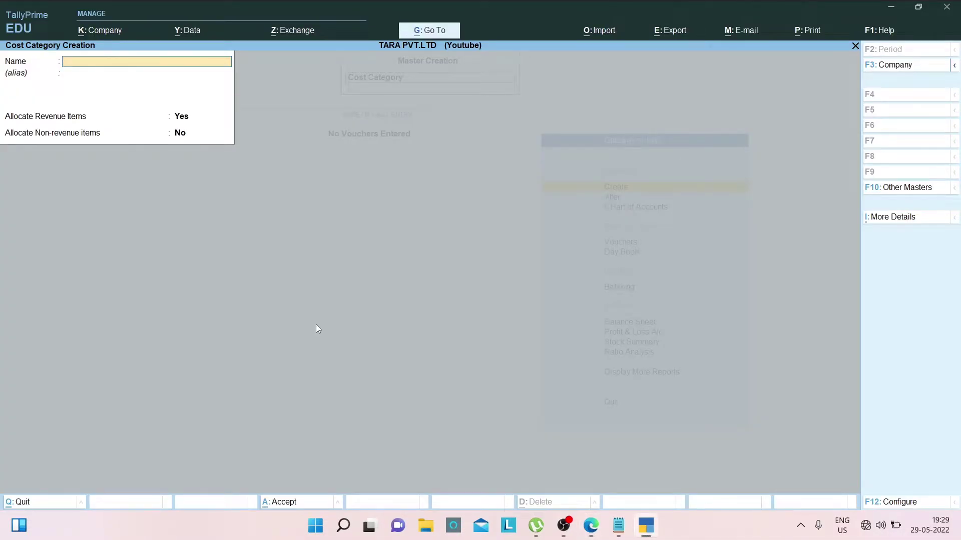
key(Escape)
Step: Look over the cost centre tables in the PDF exercise
key(alt+Tab)
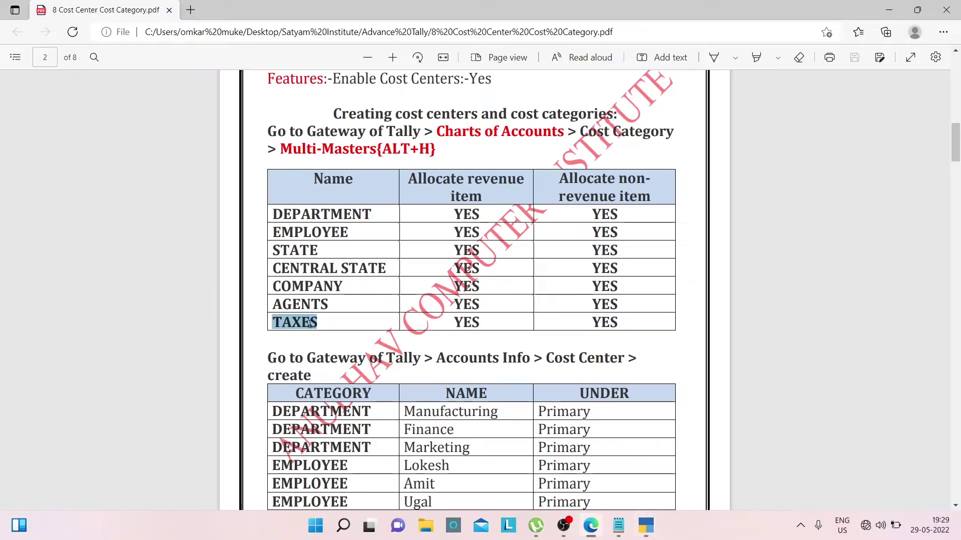
click(852, 227)
drag(956, 157, 957, 213)
drag(957, 208, 957, 162)
Step: Start a new Cost Centre in TallyPrime and assign it the category DEPARTMENT, following the PDF table
key(alt+Tab)
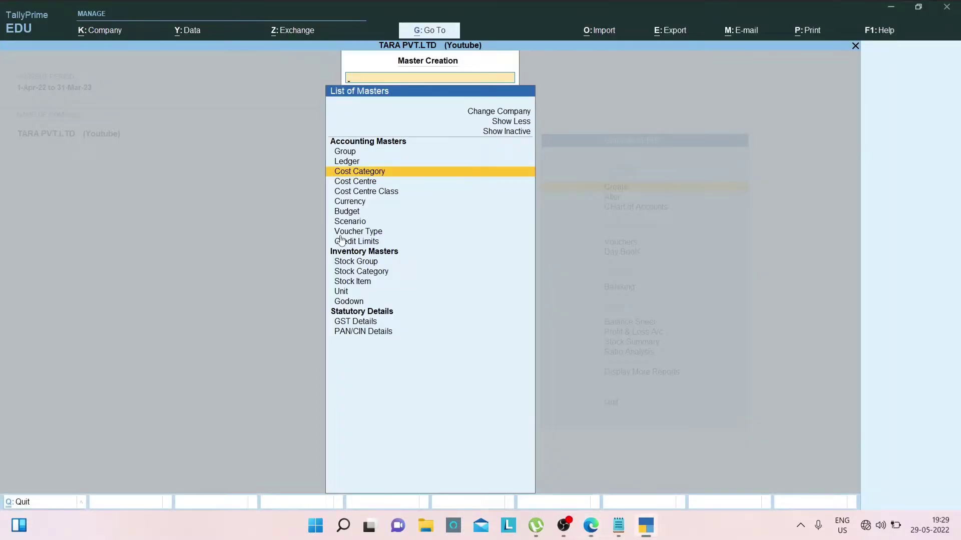
key(Down)
key(Return)
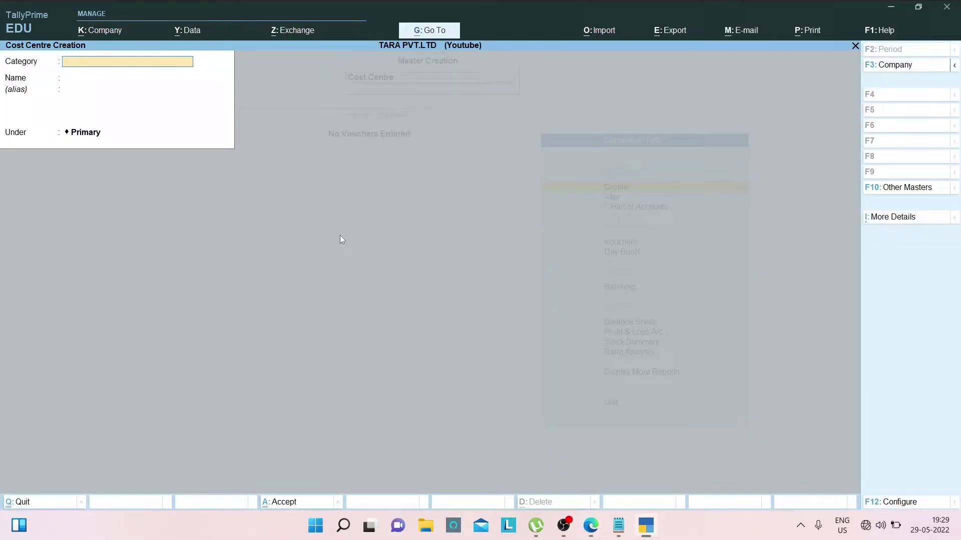
key(alt+Tab)
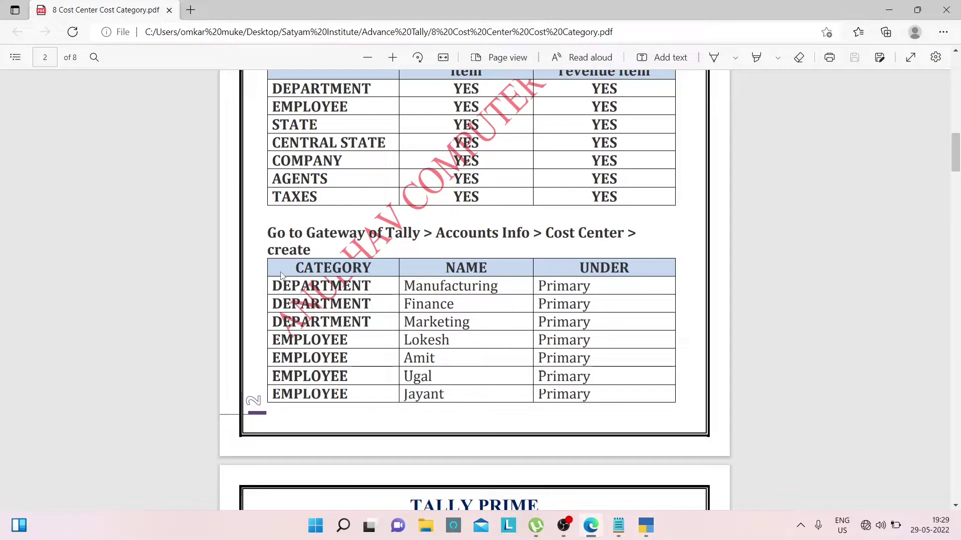
key(alt+Tab)
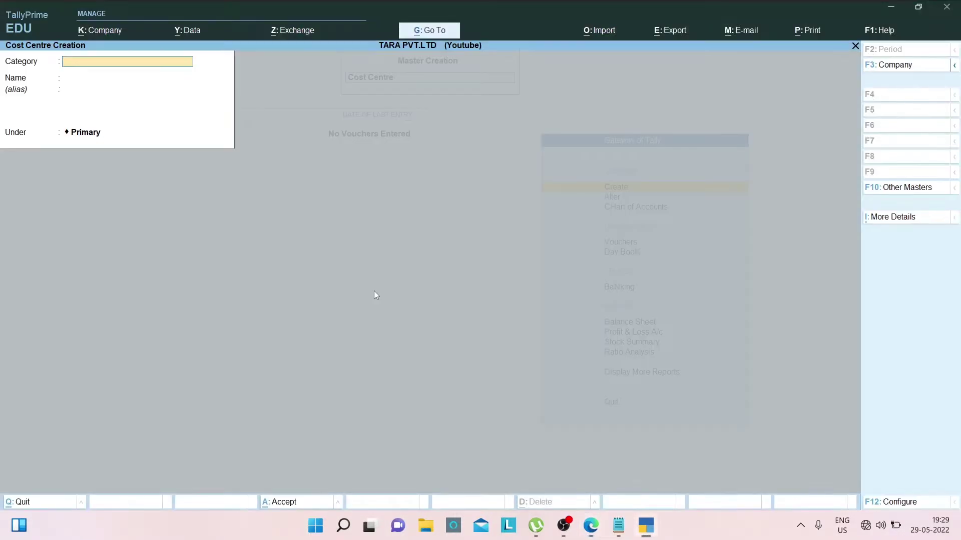
key(alt+Tab)
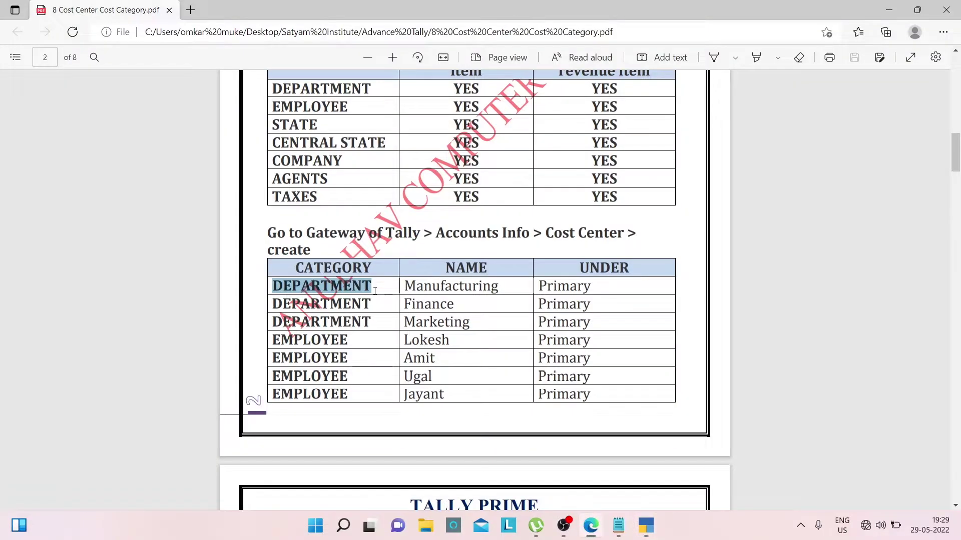
key(alt+Tab)
text(De)
key(Return)
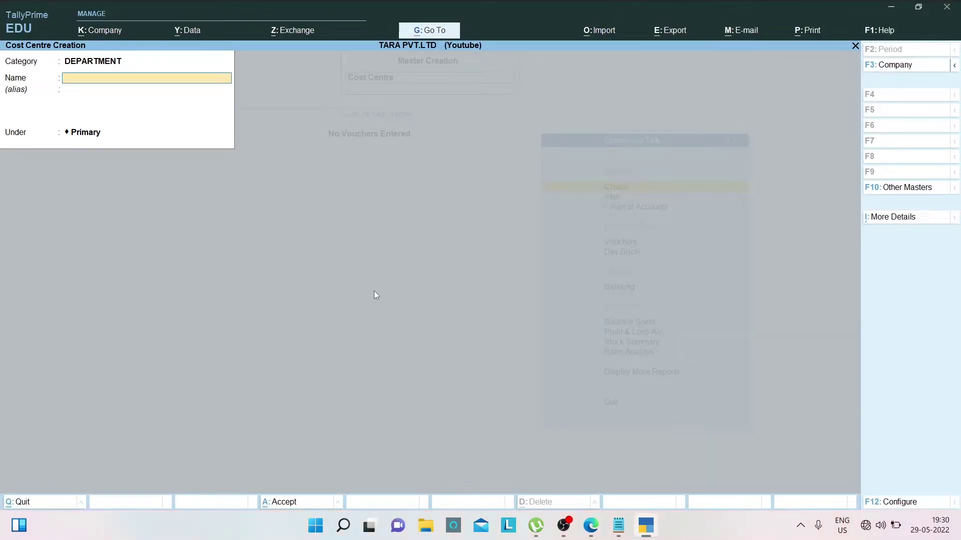
Step: Name the cost centre Manufacturing as in the PDF, keep it under Primary, and save it
key(alt+Tab)
drag(407, 286, 499, 287)
key(alt+Tab)
key(ctrl+v)
key(Return)
key(Return)
key(Return)
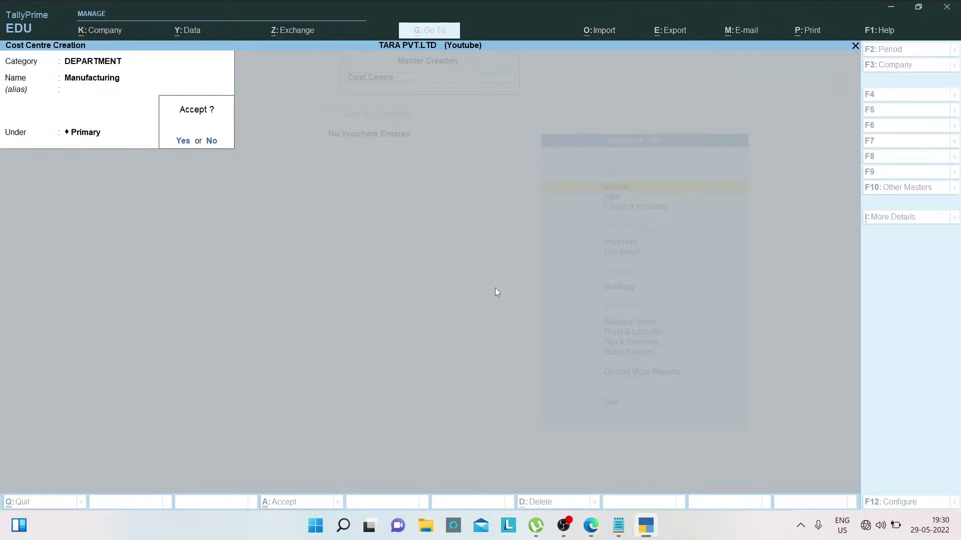
key(Return)
Step: Create the cost centre Finance in the category DEPARTMENT under Primary, then leave cost centre creation
key(alt+Tab)
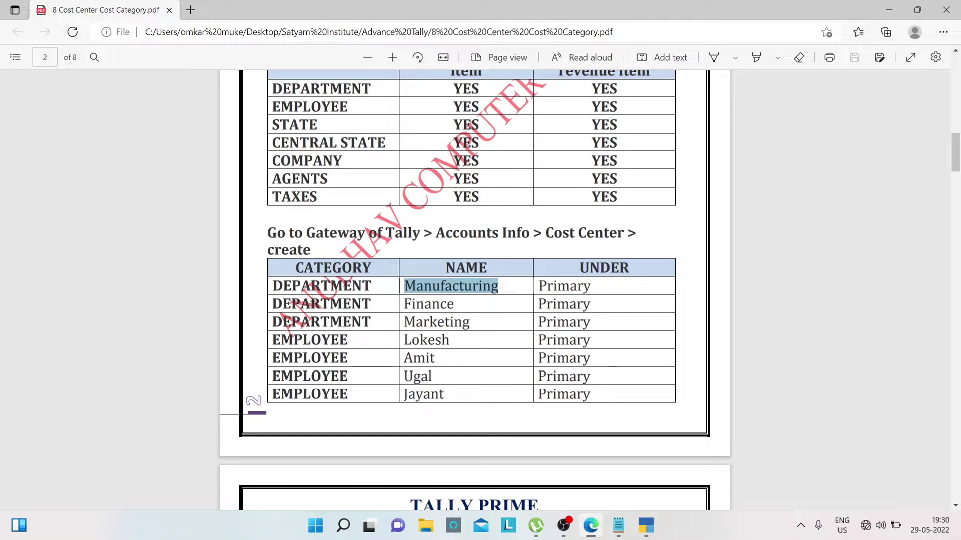
drag(273, 304, 372, 304)
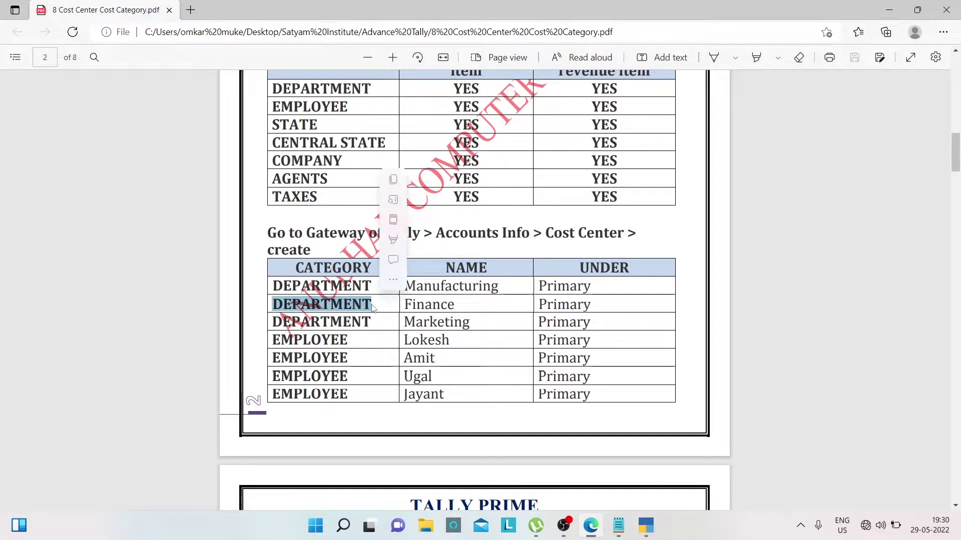
key(alt+Tab)
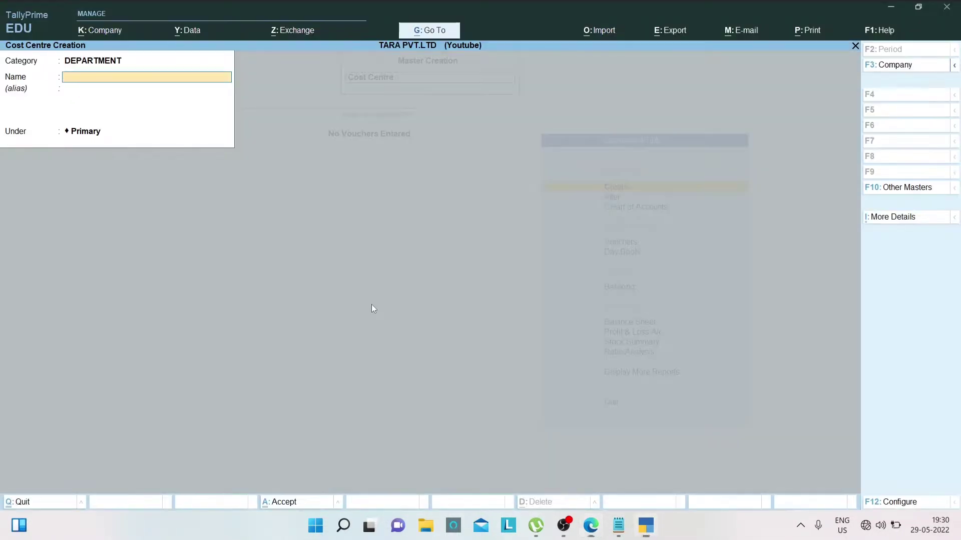
key(alt+Tab)
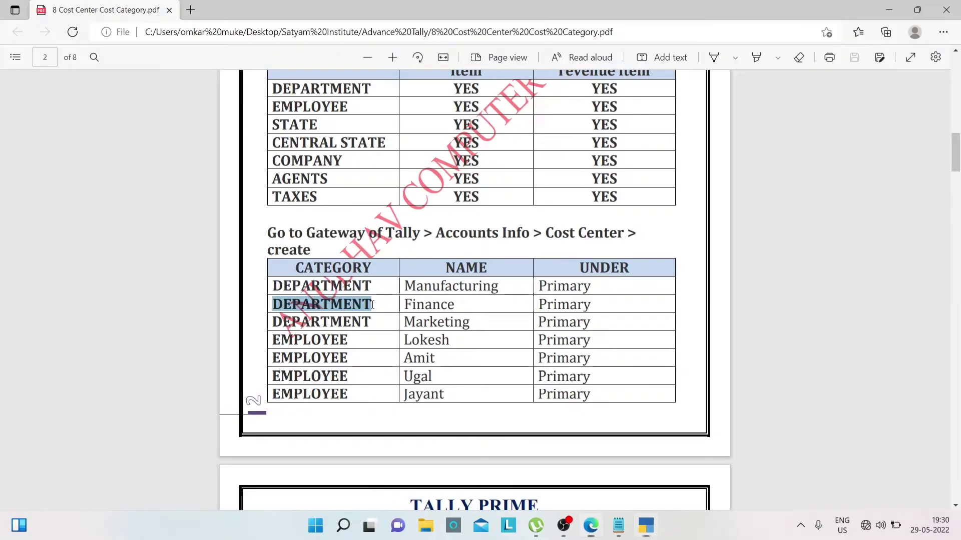
key(alt+Tab)
key(alt+Tab)
drag(404, 304, 461, 305)
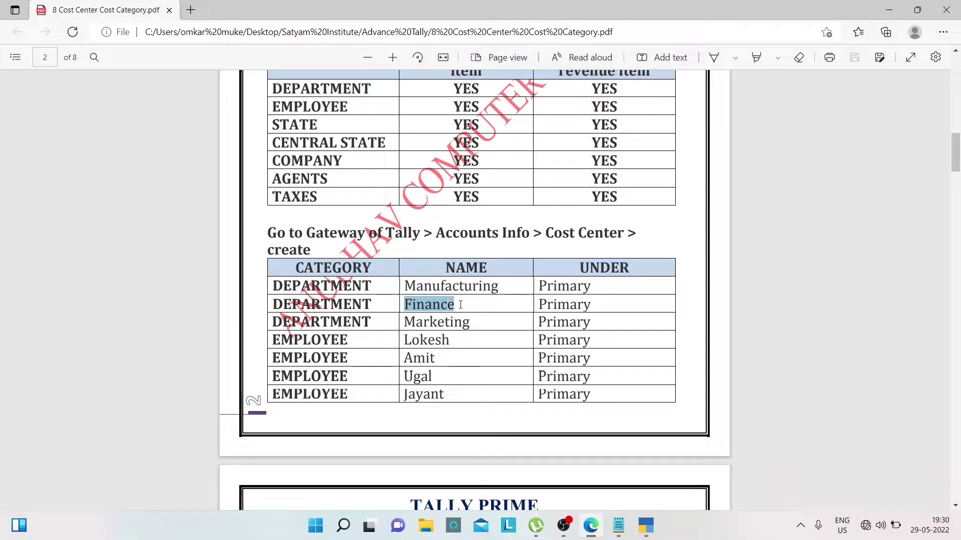
key(alt+Tab)
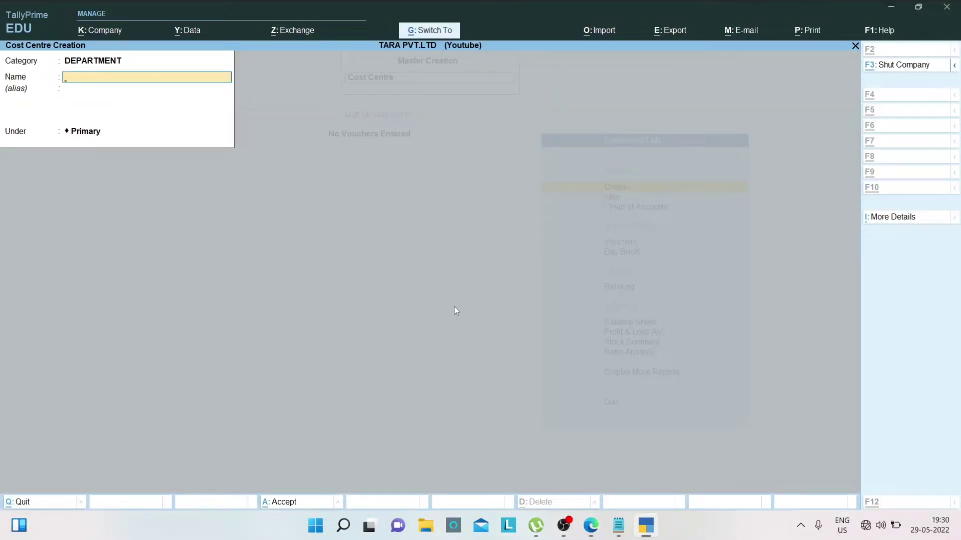
key(ctrl+alt+v)
key(Return)
key(Return)
key(Return)
key(Escape)
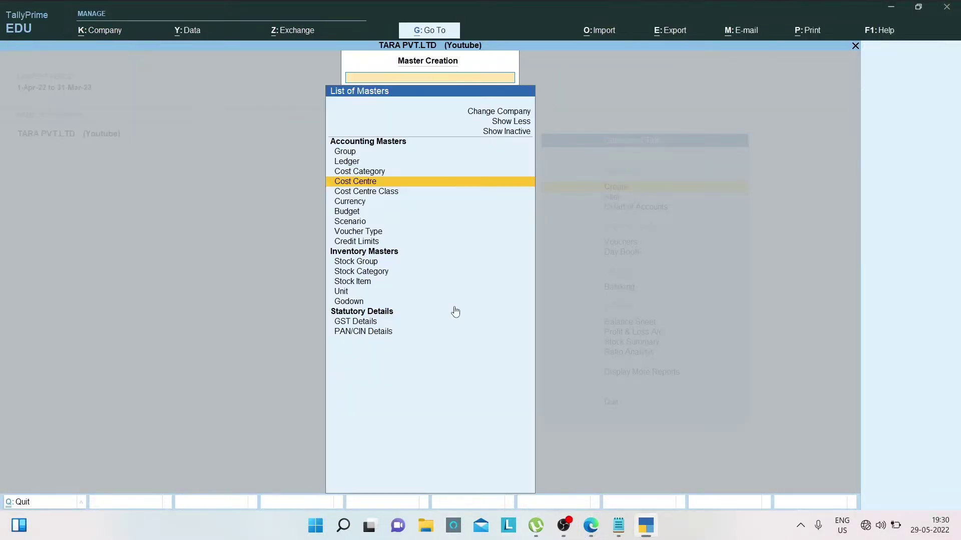
Step: Open the list of Cost Centres in the Chart of Accounts
key(Escape)
key(Down)
key(Down)
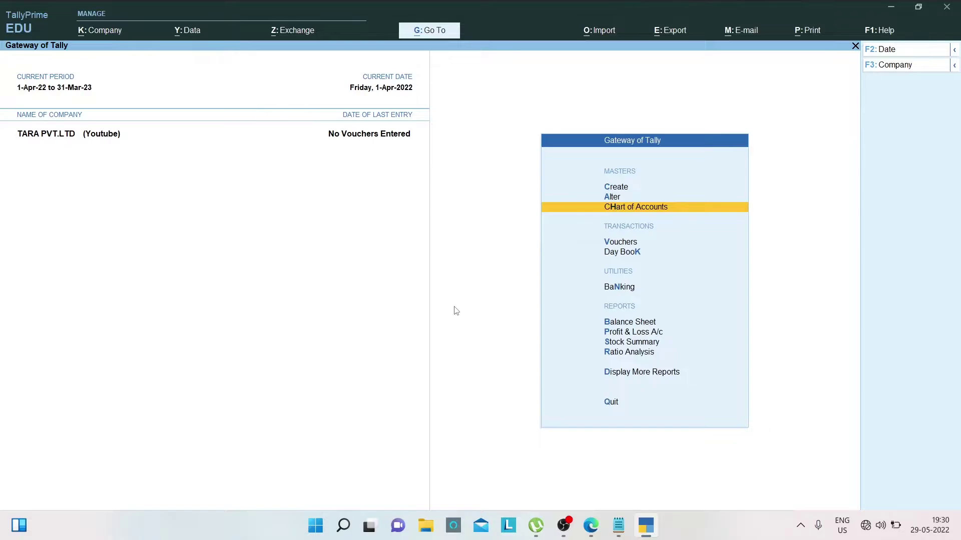
key(Return)
key(Down)
key(Down)
key(Down)
key(Up)
key(Down)
key(Up)
key(Down)
key(Up)
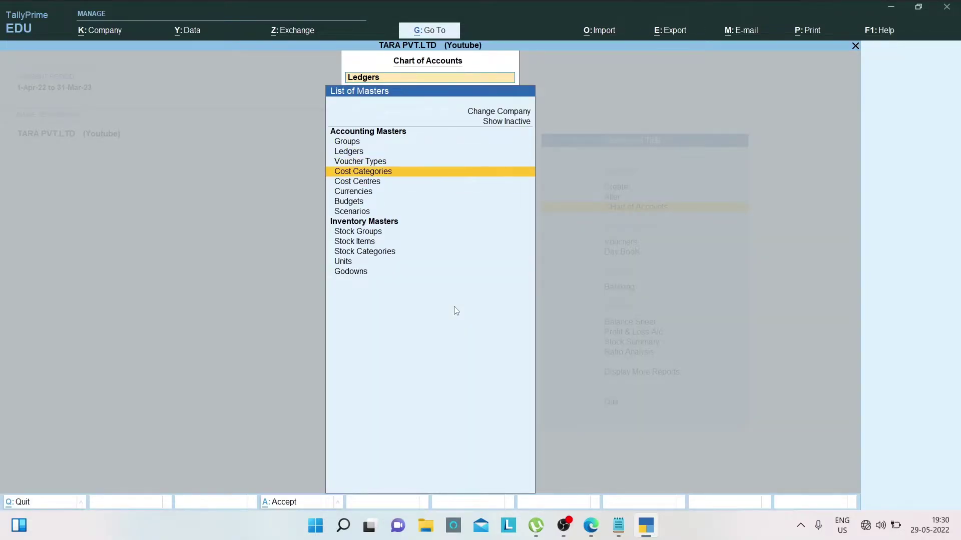
key(Down)
key(Return)
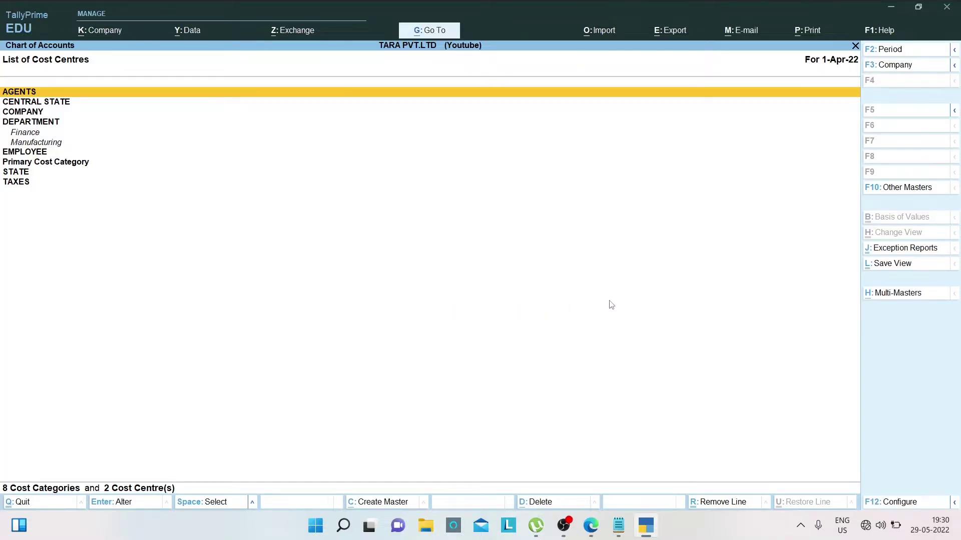
Step: Start creating multiple cost centres at once, under All Items
click(915, 296)
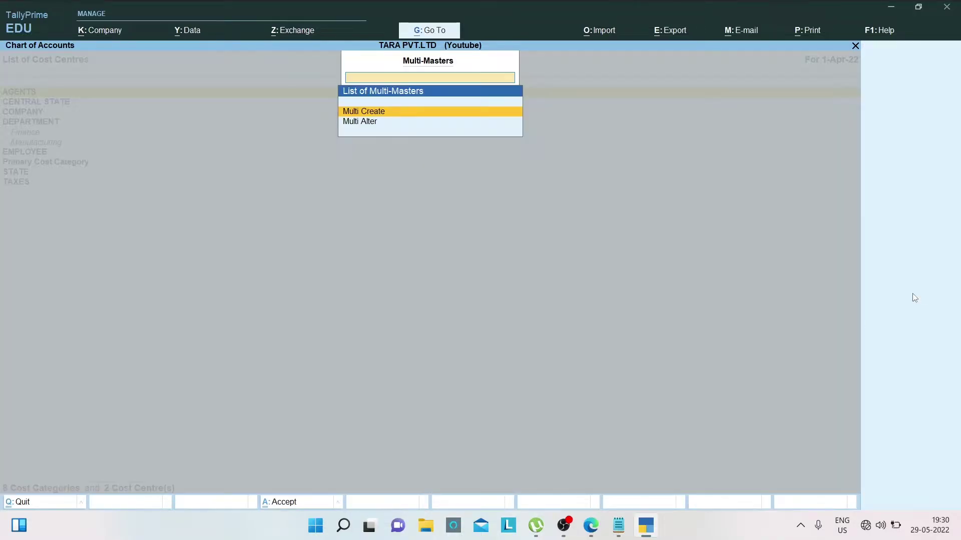
key(Return)
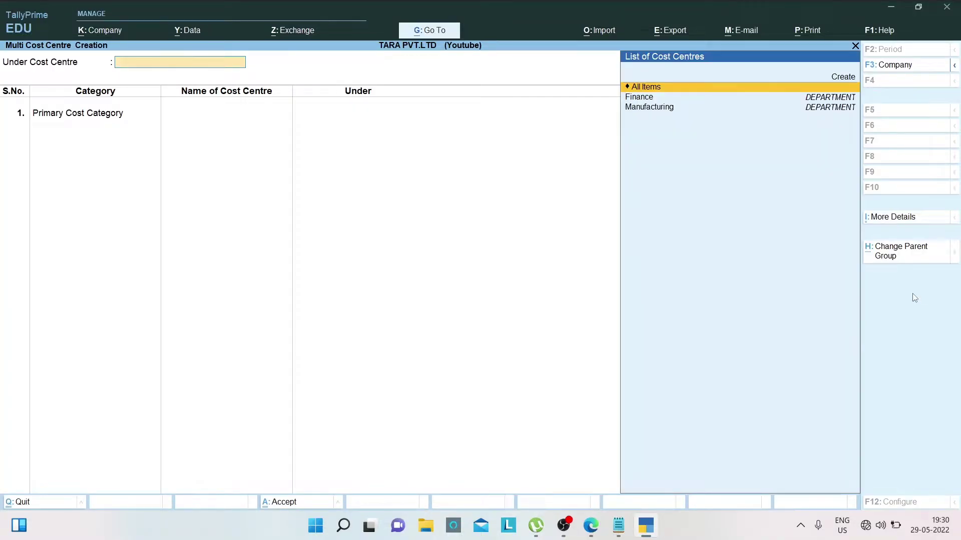
key(Return)
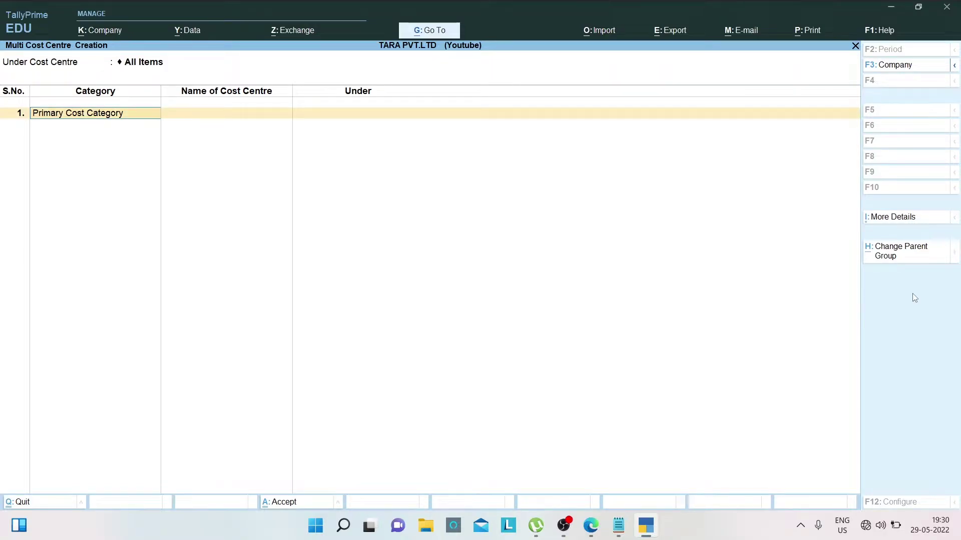
Step: Add the cost centre Marketing from the PDF with category DEPARTMENT under Primary
key(BackSpace)
key(alt+Tab)
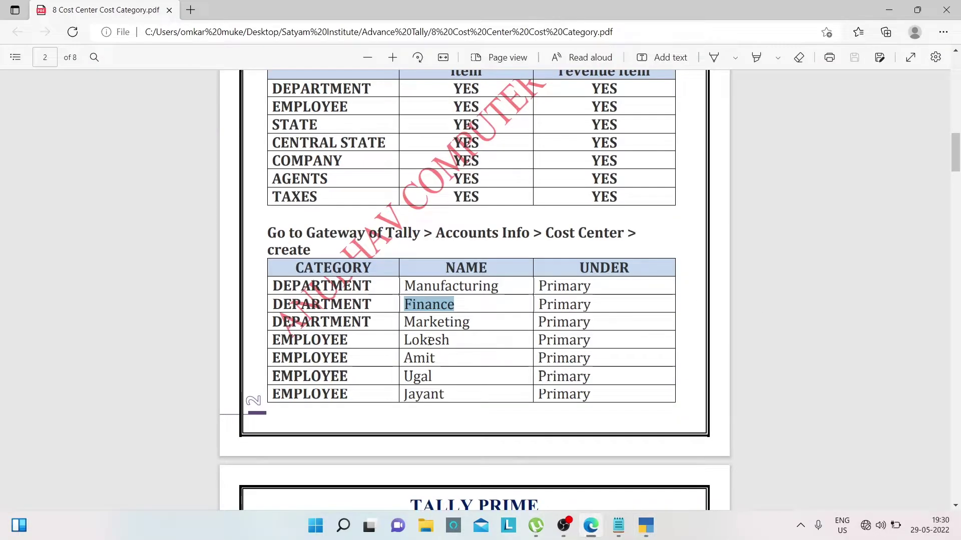
key(alt+Tab)
text(De)
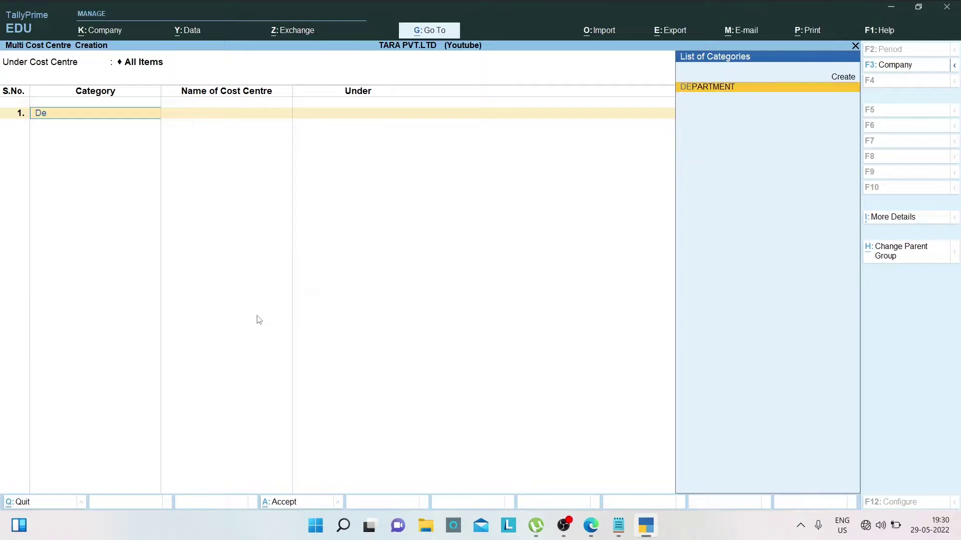
key(Return)
key(alt+Tab)
drag(404, 322, 471, 322)
key(ctrl+c)
key(alt+Tab)
key(ctrl+v)
key(Return)
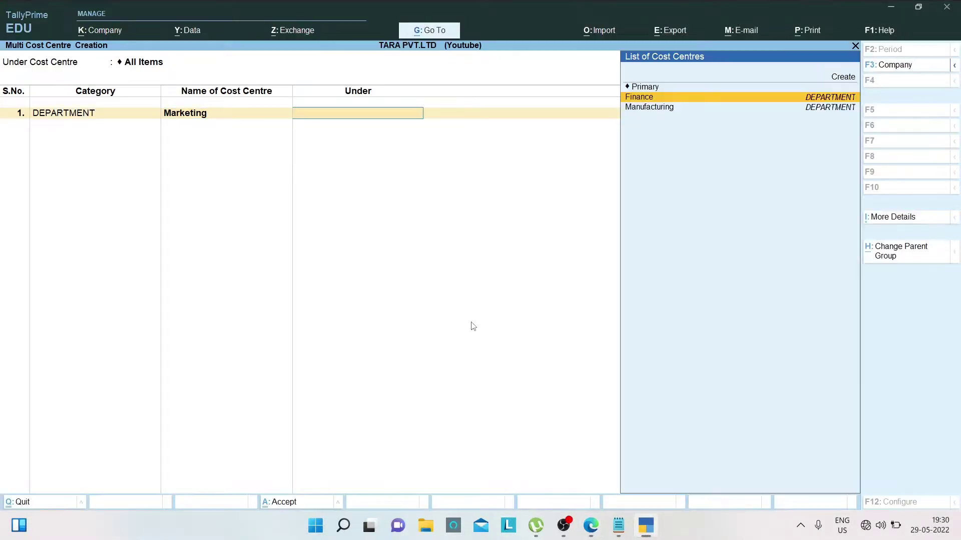
key(Up)
key(Return)
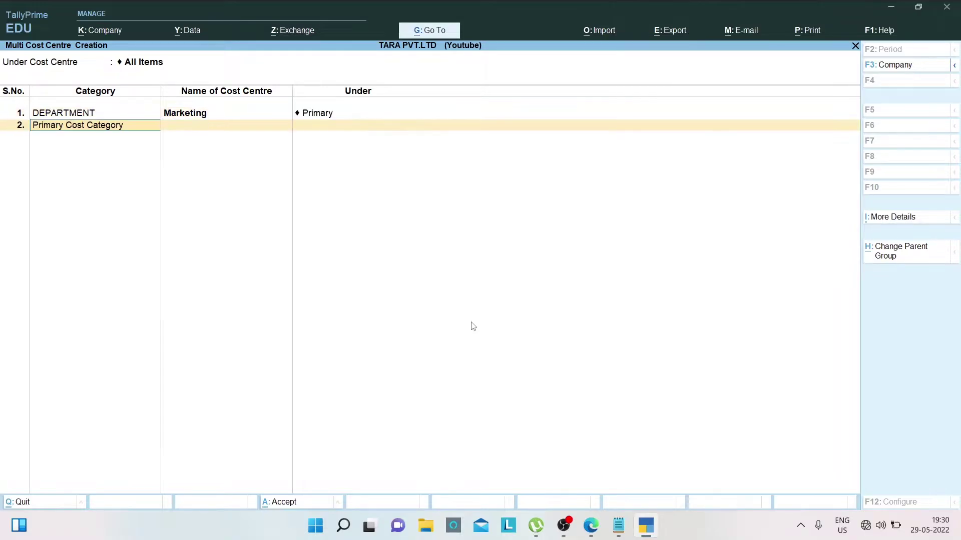
Step: Add the first employee named in the PDF table as a cost centre with category EMPLOYEE under Primary
key(alt+Tab)
drag(276, 332, 350, 343)
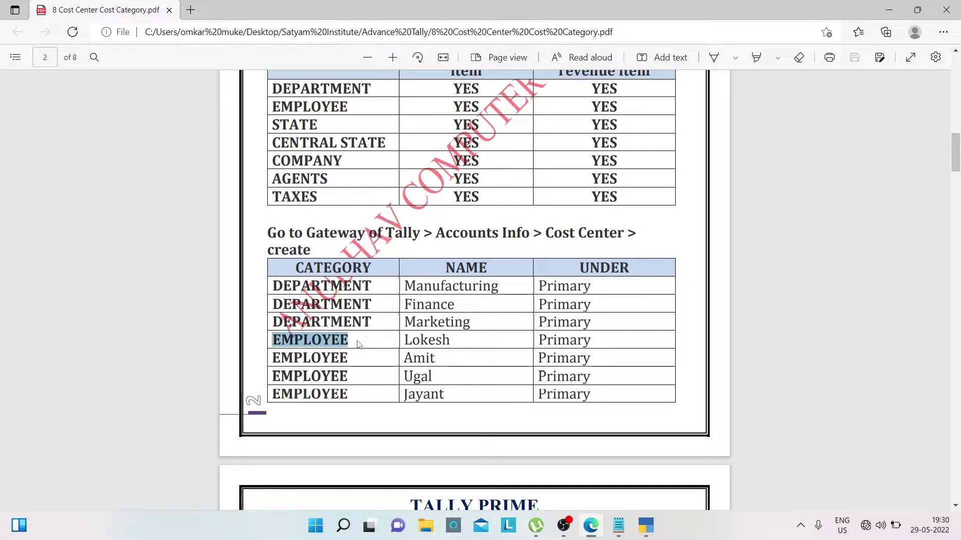
key(alt+Tab)
text(EMPLOYEE)
key(Return)
key(alt+Tab)
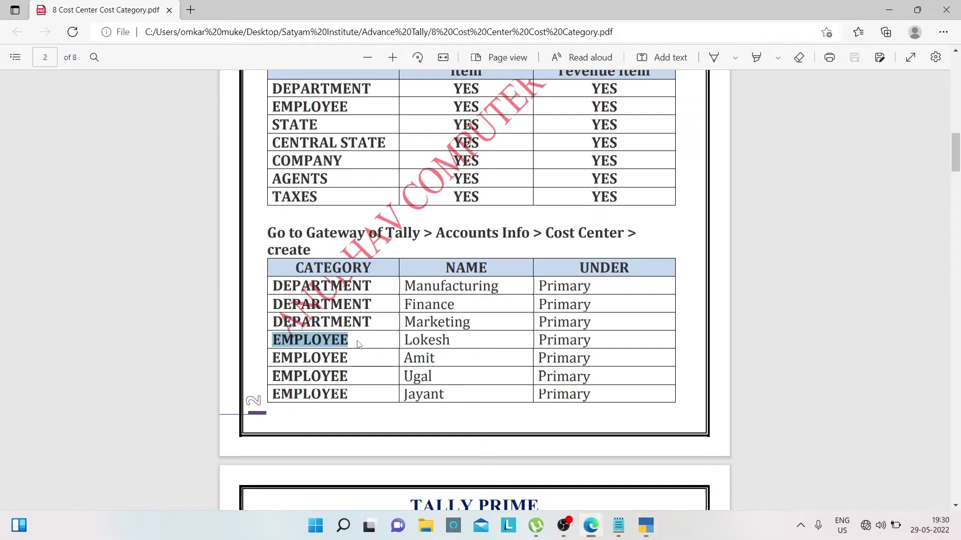
drag(405, 343, 451, 343)
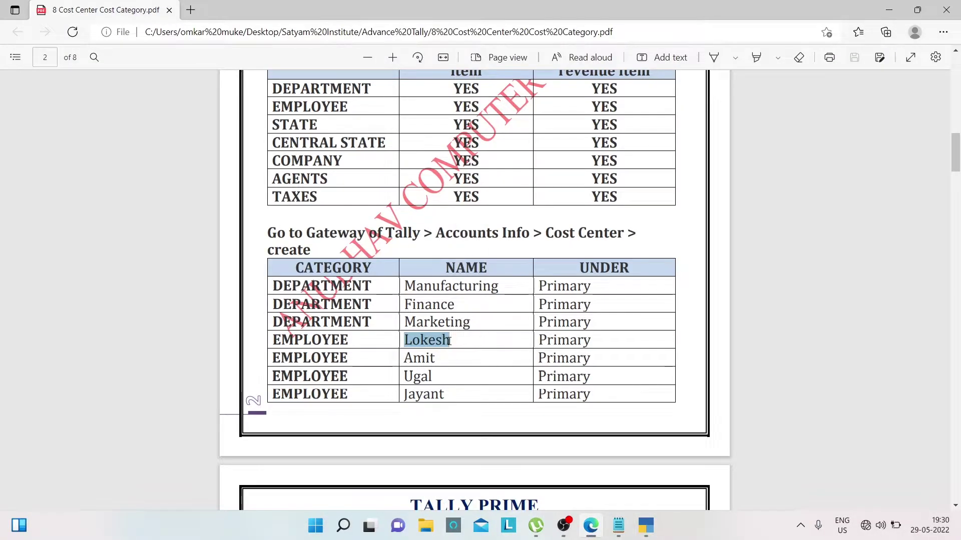
key(alt+Tab)
text(Lokesh)
key(Return)
key(Return)
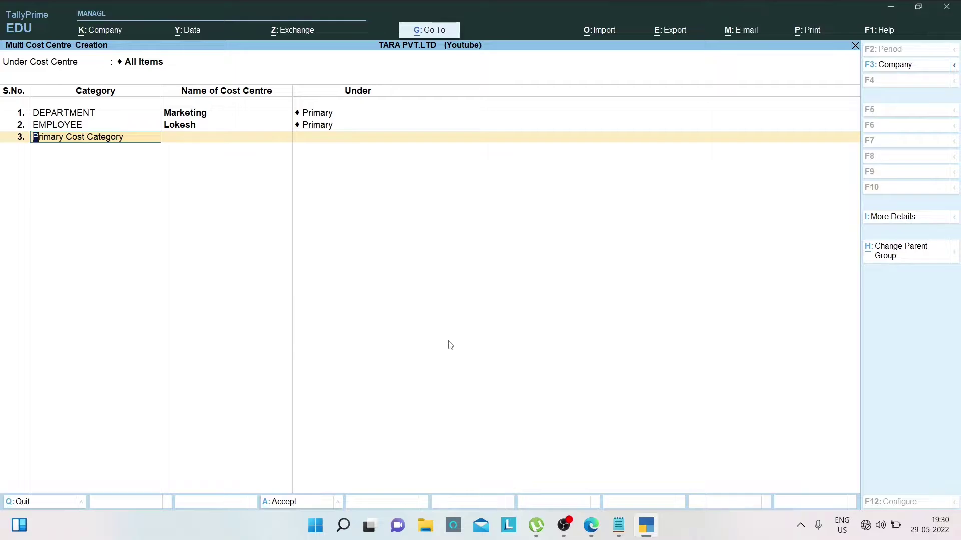
Step: Add the second employee from the PDF table as an EMPLOYEE cost centre under Primary
text(E)
key(alt+Tab)
drag(405, 358, 436, 358)
key(alt+Tab)
key(Return)
text(Amit)
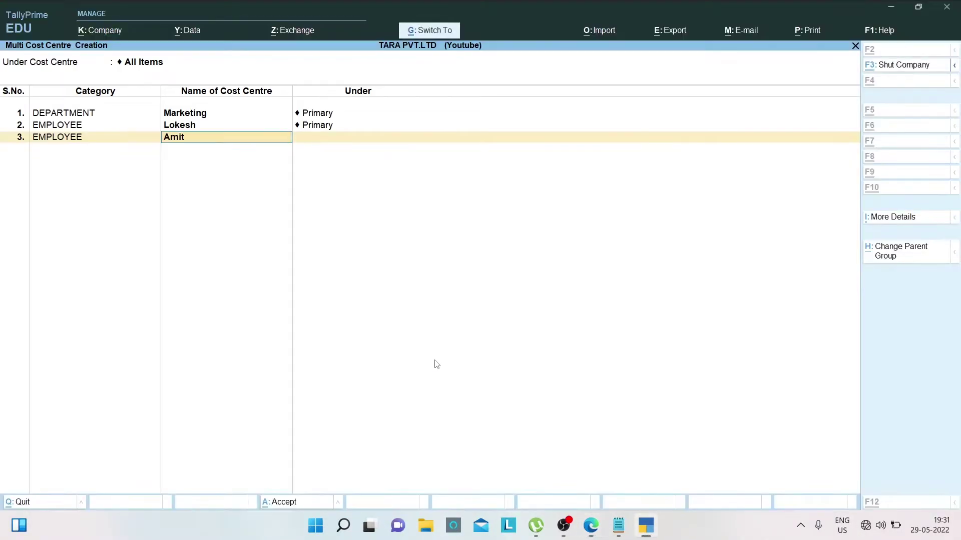
key(Return)
key(Return)
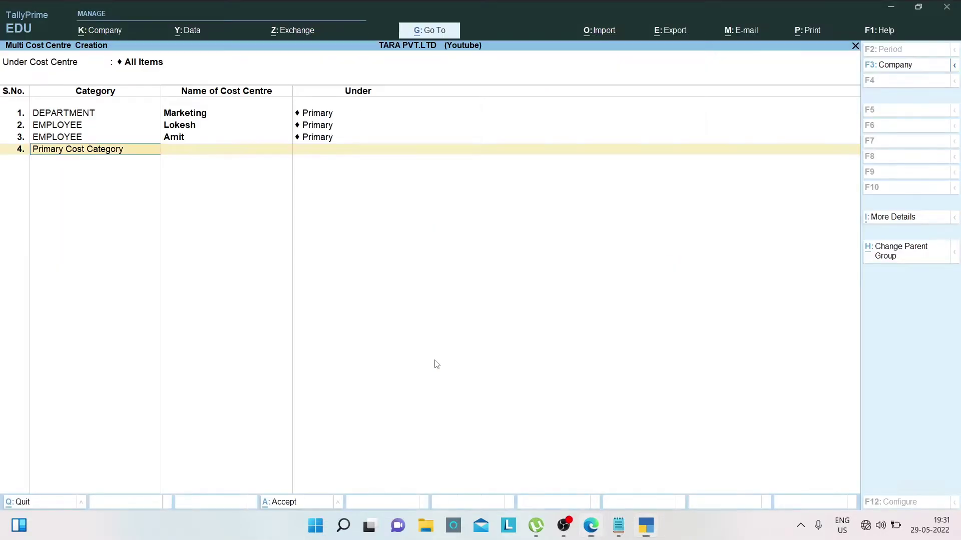
Step: Add the third employee from the PDF table as an EMPLOYEE cost centre under Primary
text(Em)
key(Return)
key(alt+Tab)
drag(405, 375, 437, 379)
key(alt+Tab)
text(Ugal)
key(Return)
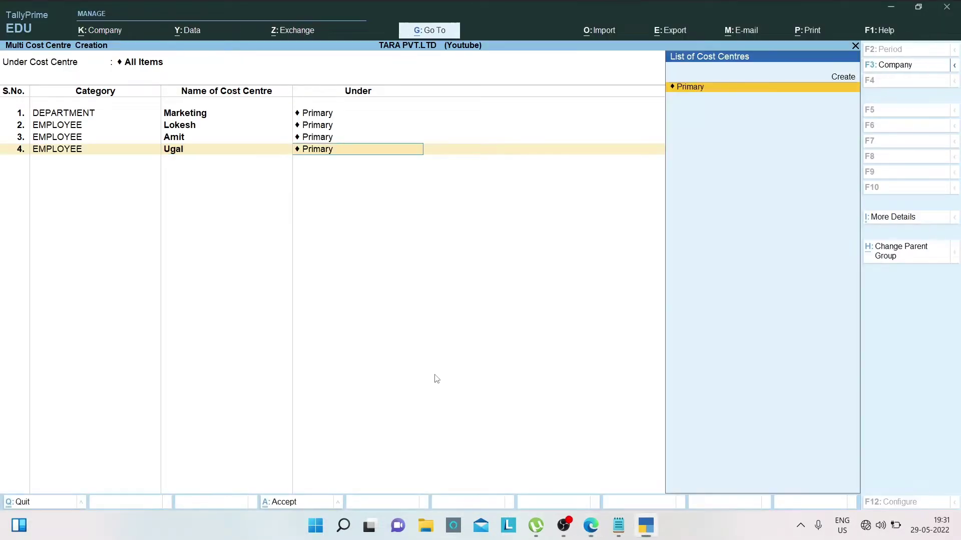
key(Return)
Step: Add the fourth employee from the PDF table as an EMPLOYEE cost centre under Primary
key(alt+Tab)
key(alt+Tab)
text(Em)
key(Return)
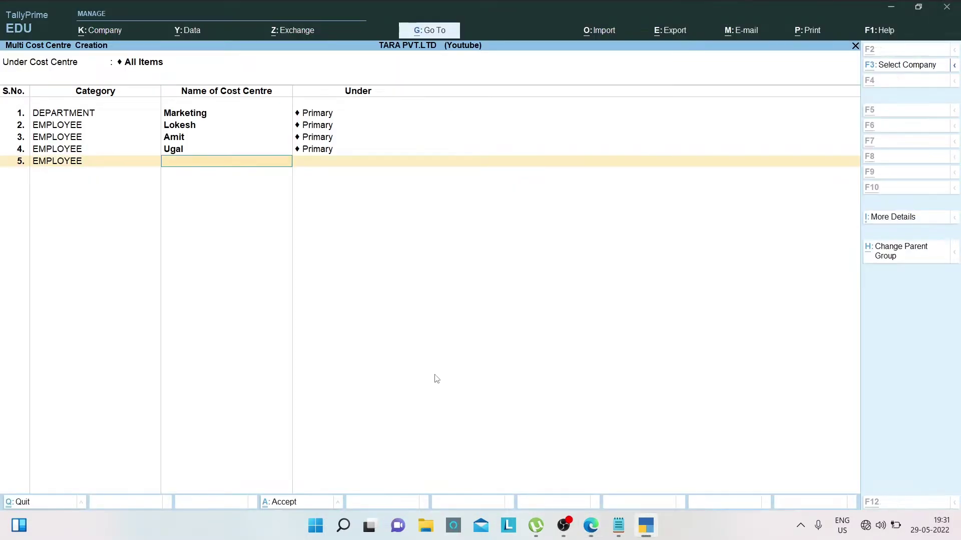
key(alt+Tab)
drag(403, 399, 444, 401)
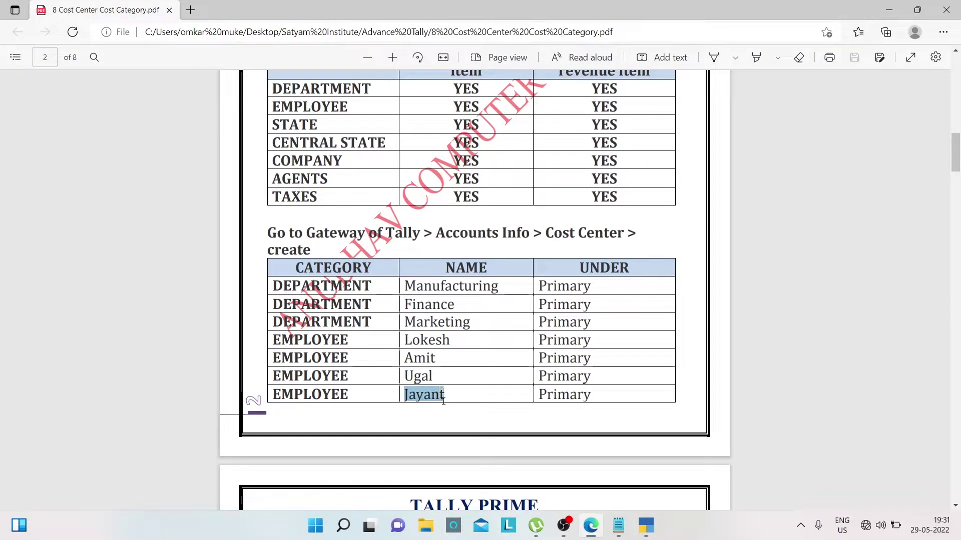
key(alt+Tab)
text(Jayant)
key(Return)
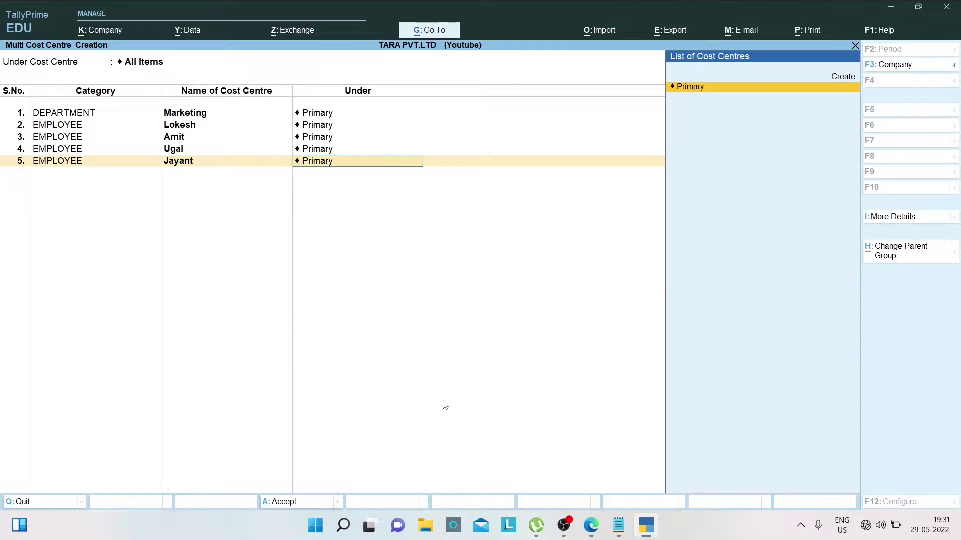
key(Return)
Step: Add the two employees at the start of the PDF's page 3 as EMPLOYEE cost centres under Primary
key(alt+Tab)
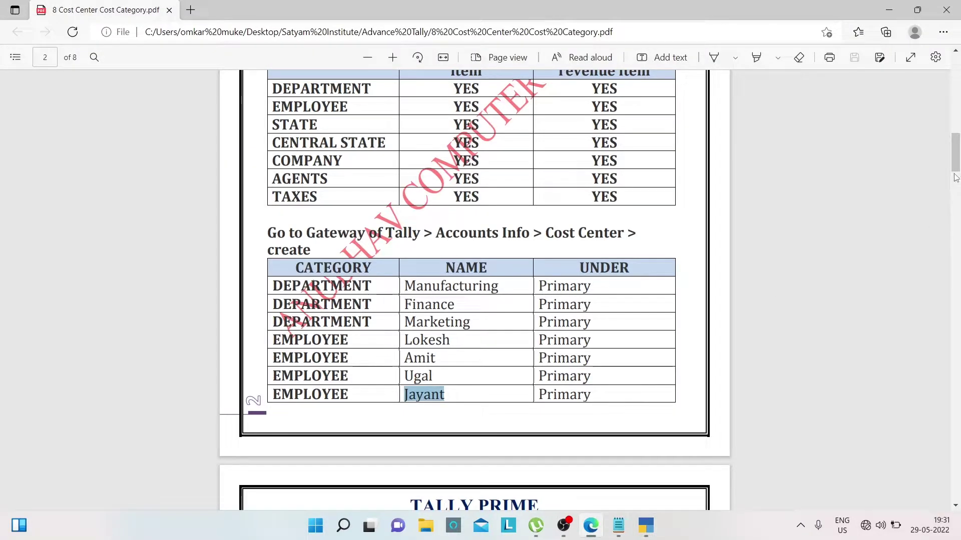
scroll(956, 178, down, 5)
key(alt+Tab)
text(em)
key(Return)
key(alt+Tab)
drag(404, 339, 494, 339)
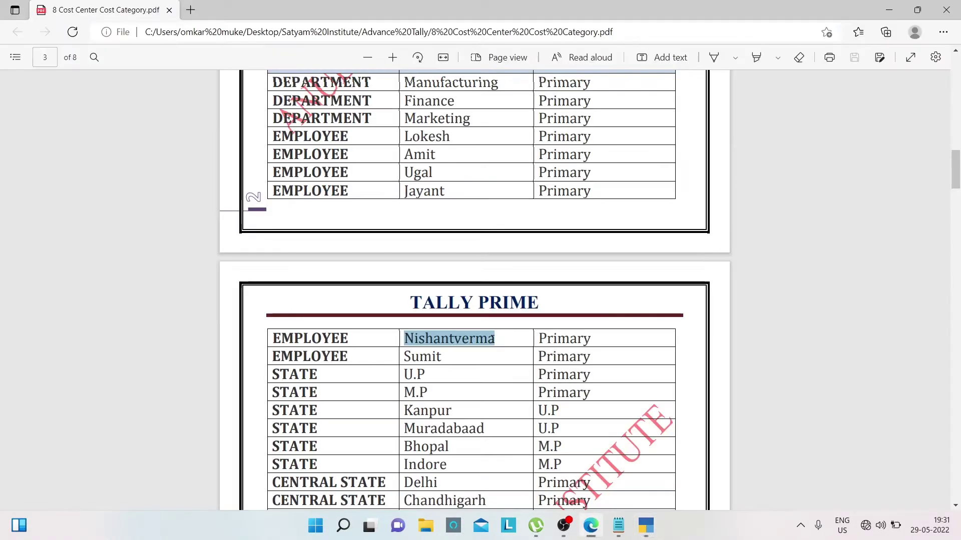
drag(404, 357, 442, 357)
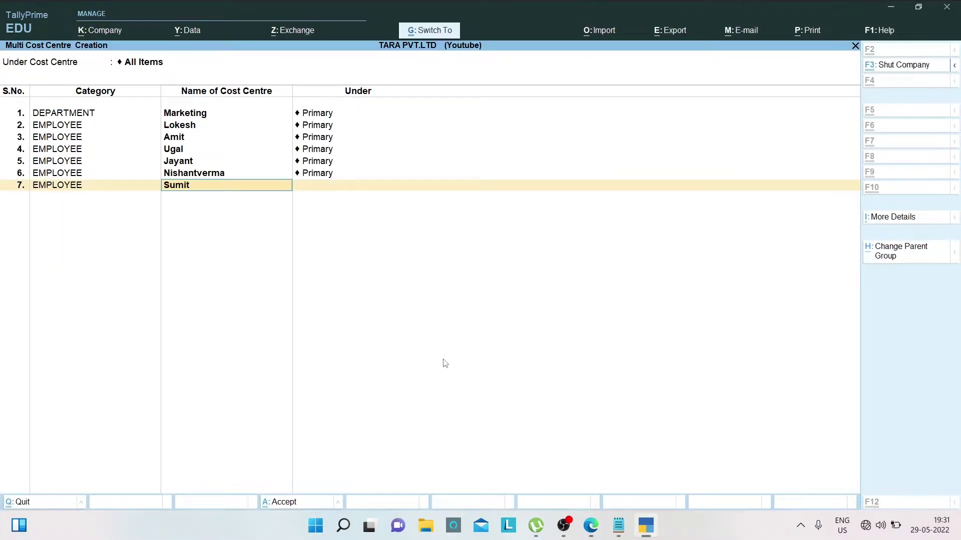
key(Return)
key(Return)
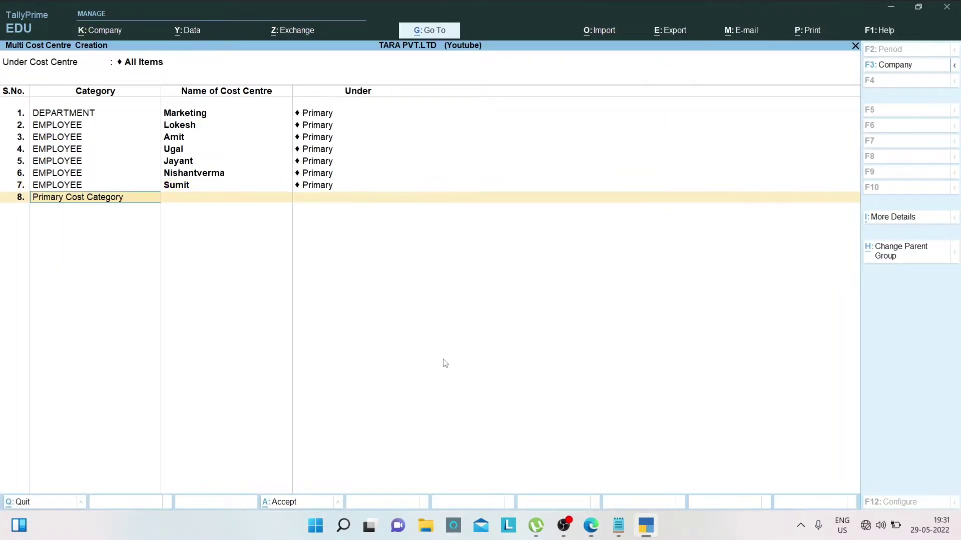
Step: Save the batch of cost centres and leave the Chart of Accounts
key(alt+Tab)
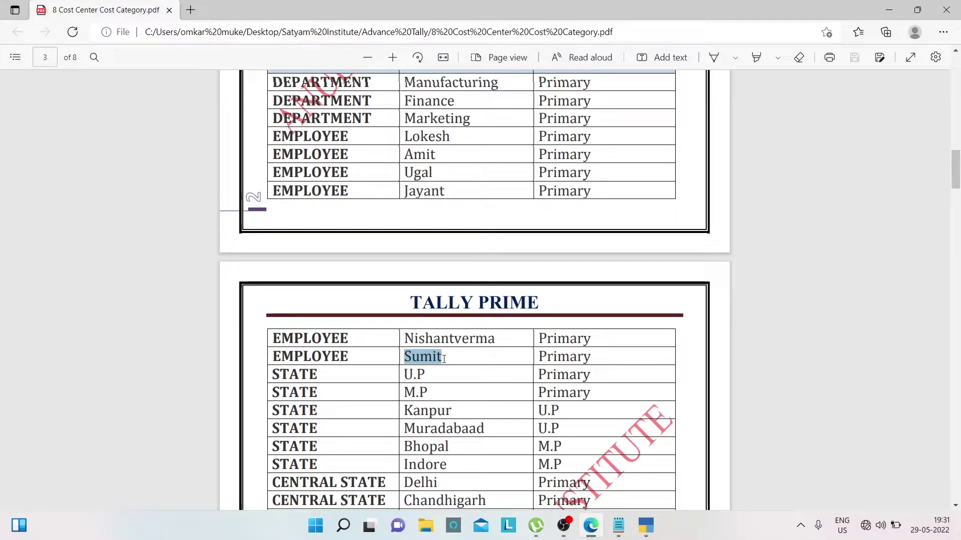
key(alt+Tab)
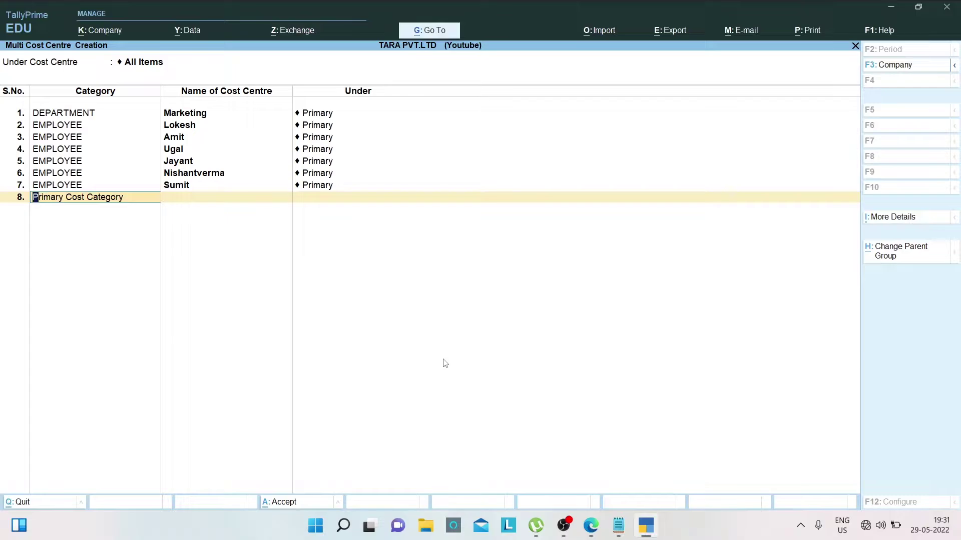
key(Return)
key(Return)
key(Return)
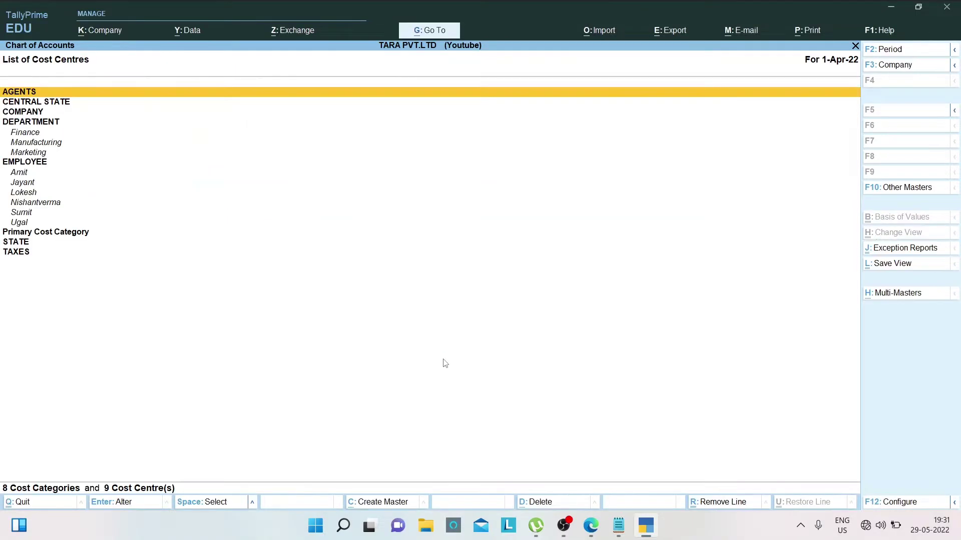
key(Escape)
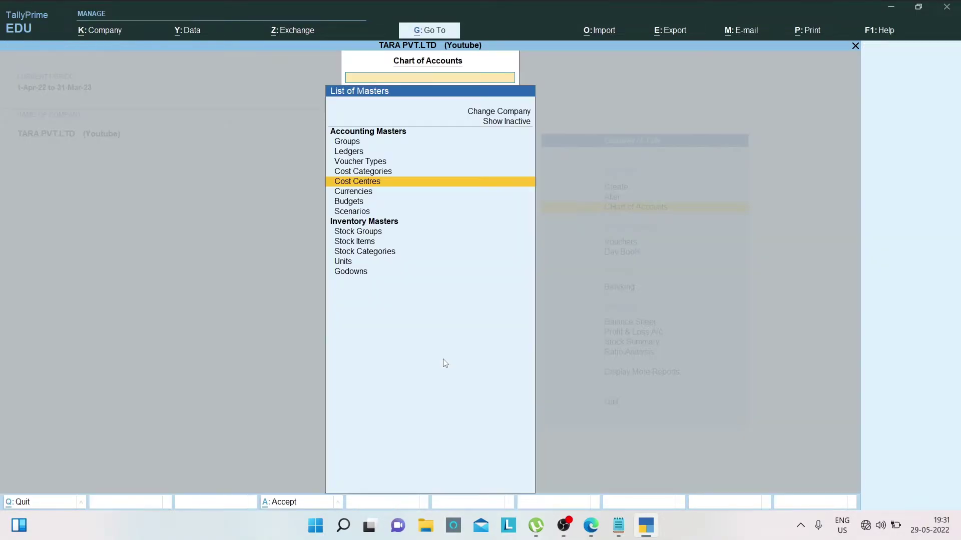
key(Escape)
key(Escape)
Step: Examine the remaining cost centre rows in the PDF and the 1/4/2020 business start transaction below them
key(alt+Tab)
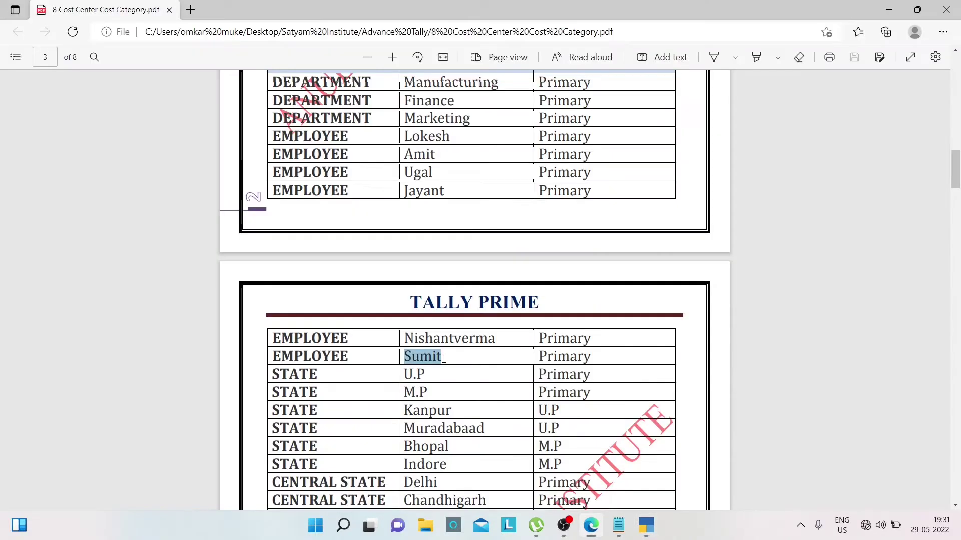
drag(958, 160, 958, 161)
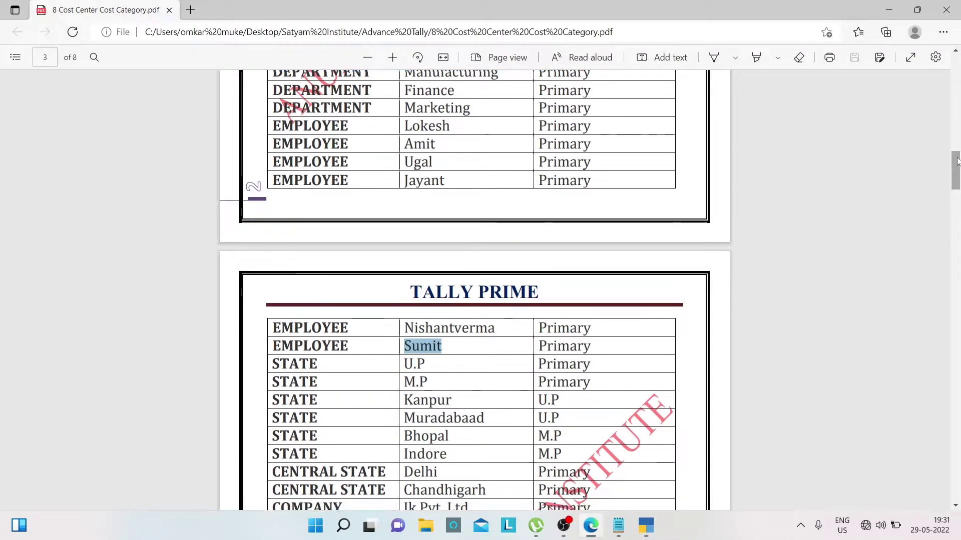
click(826, 245)
scroll(956, 183, down, 5)
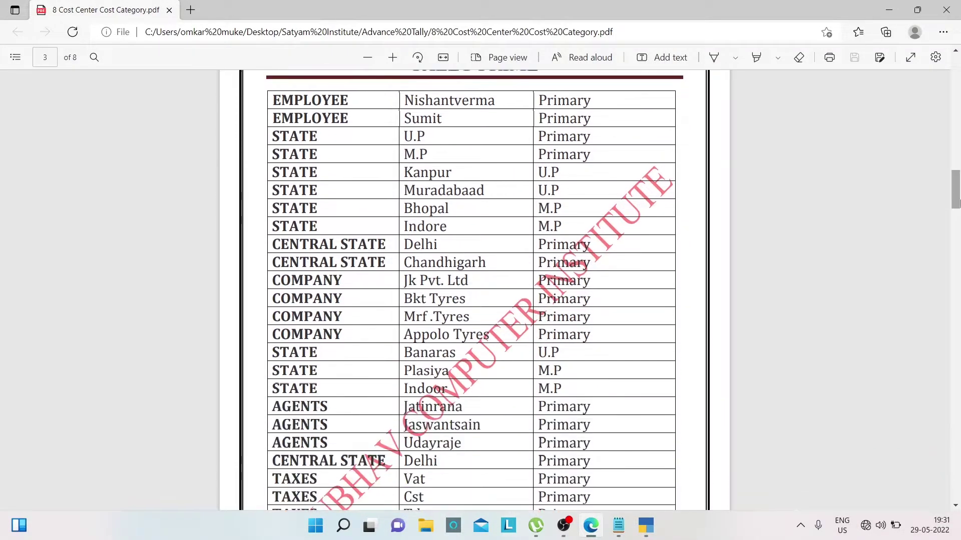
drag(957, 191, 933, 224)
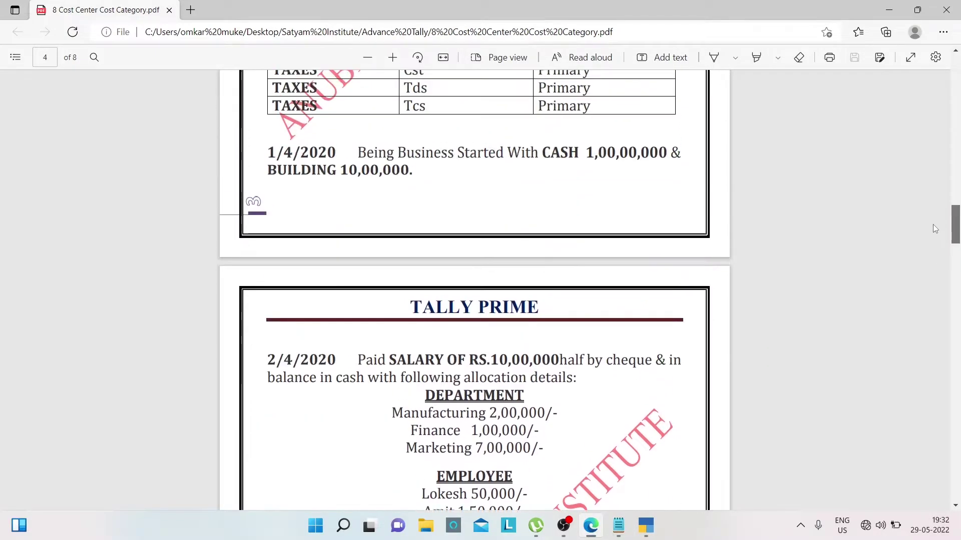
drag(268, 153, 408, 172)
Step: Return to TallyPrime, dismiss the quit prompt, and open a new Receipt voucher
key(alt+Tab)
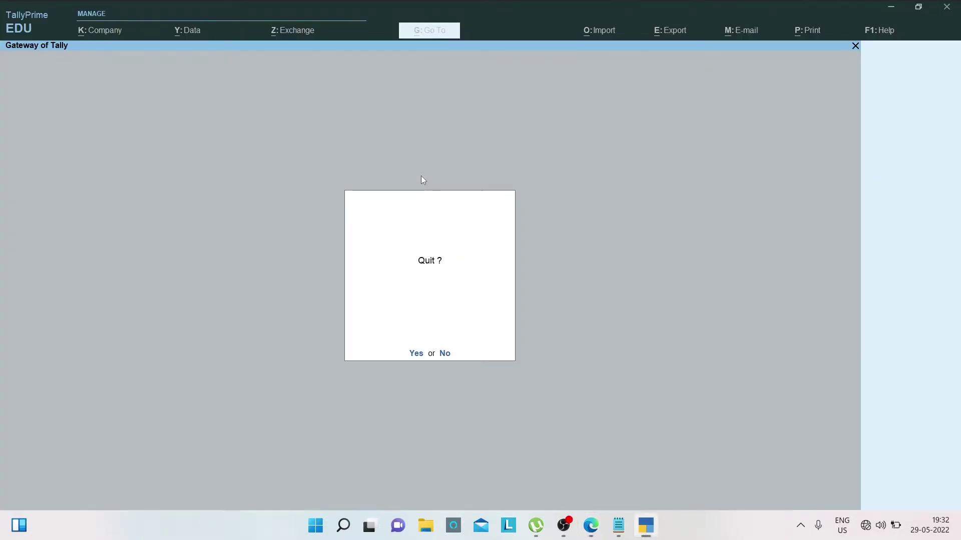
key(Escape)
key(Down)
key(Down)
key(Return)
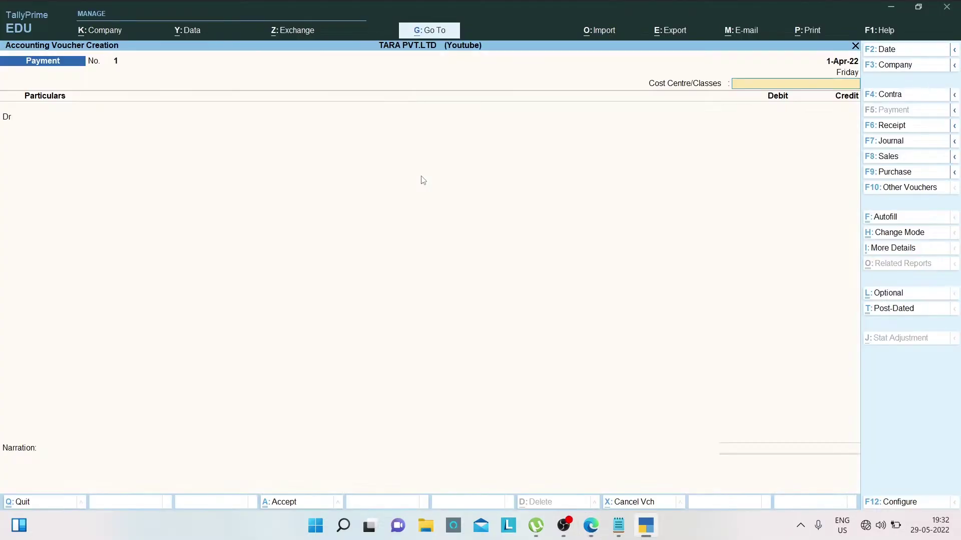
click(882, 128)
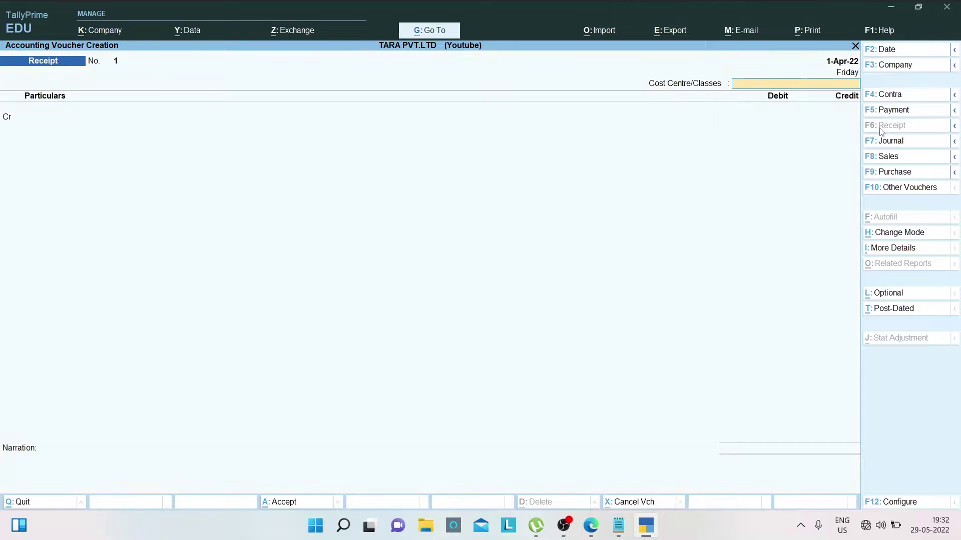
Step: Check the 1/4/2020 business start transaction in the PDF and create the Capital Ac ledger under Capital Account as the receipt's credit ledger
key(alt+Tab)
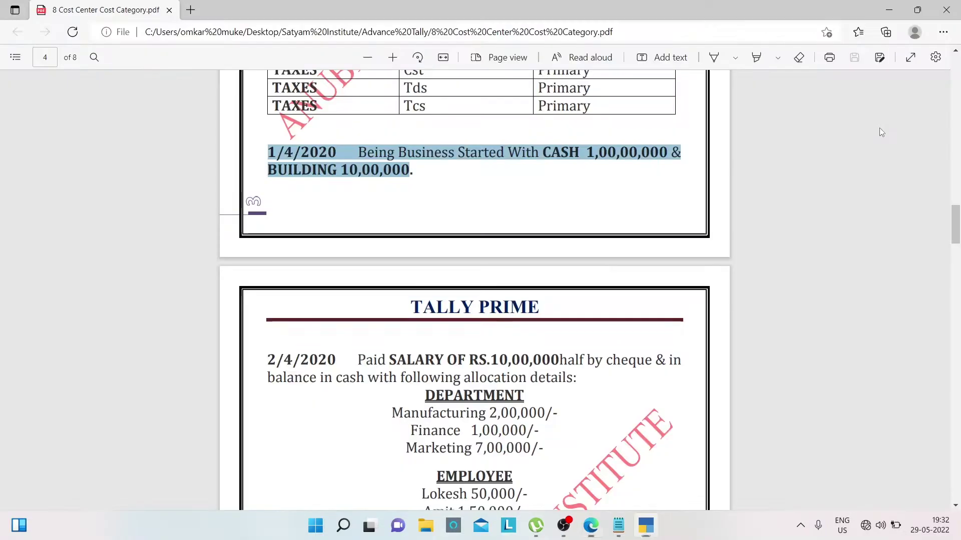
key(alt+Tab)
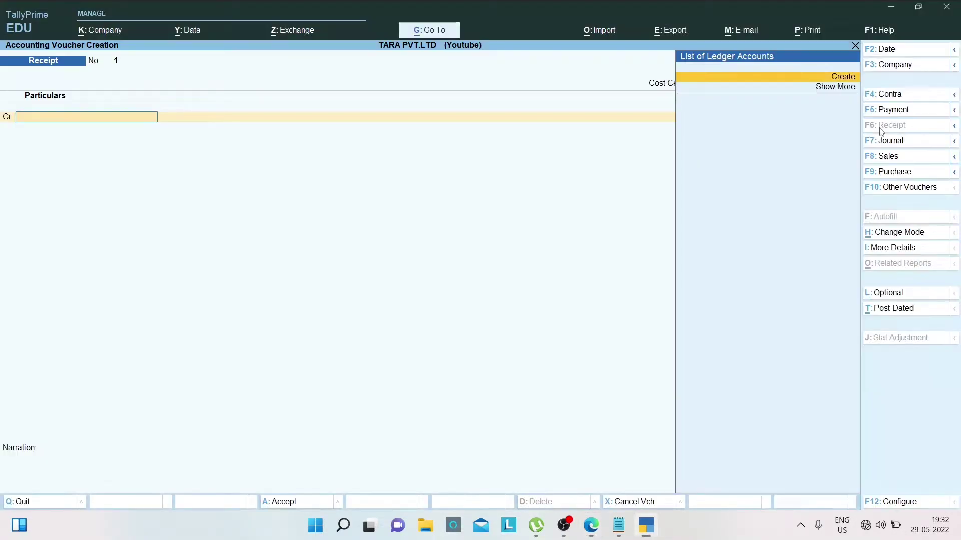
key(alt+Tab)
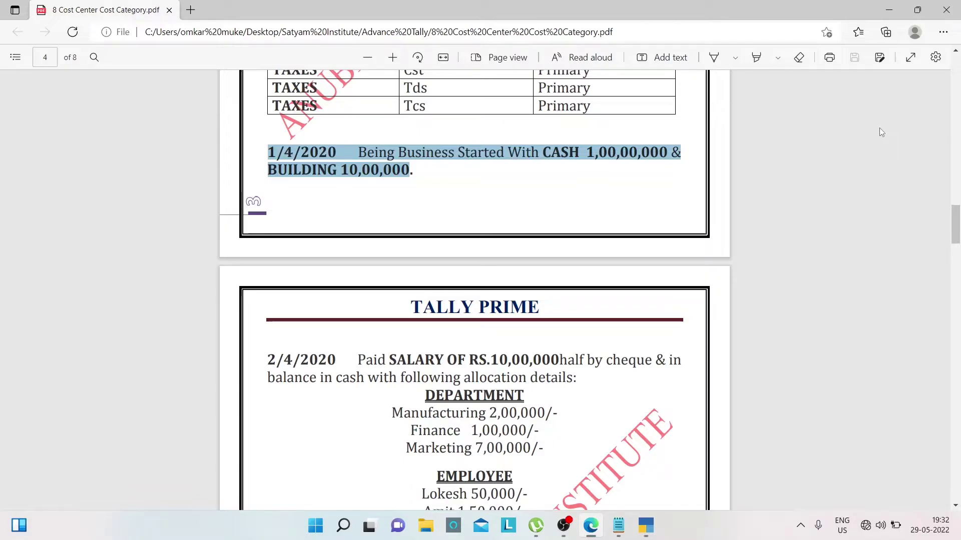
key(alt+Tab)
key(alt+c)
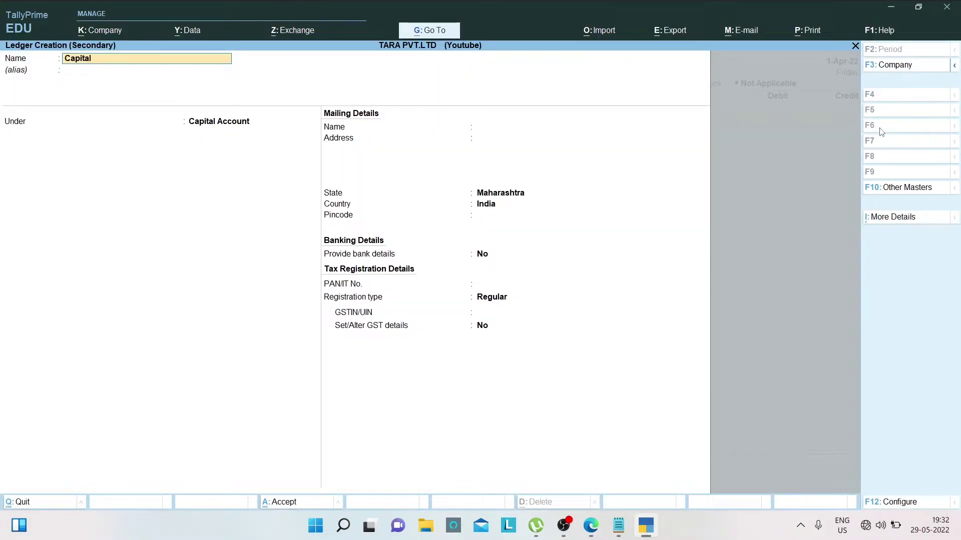
key(Return)
key(Return)
key(ctrl+a)
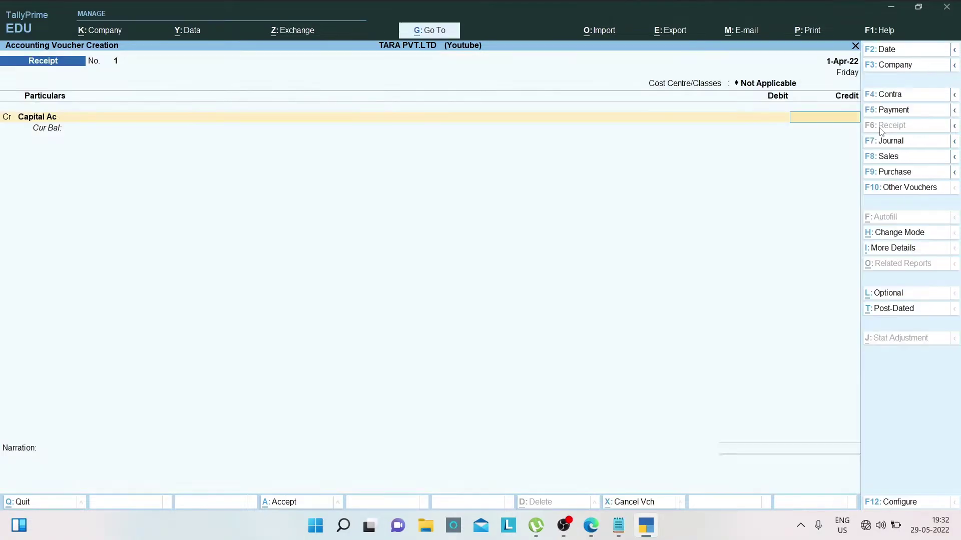
Step: Copy the cash amount 1,00,00,000 from the PDF into the Capital Ac credit and select Cash as the debit ledger
key(alt+Tab)
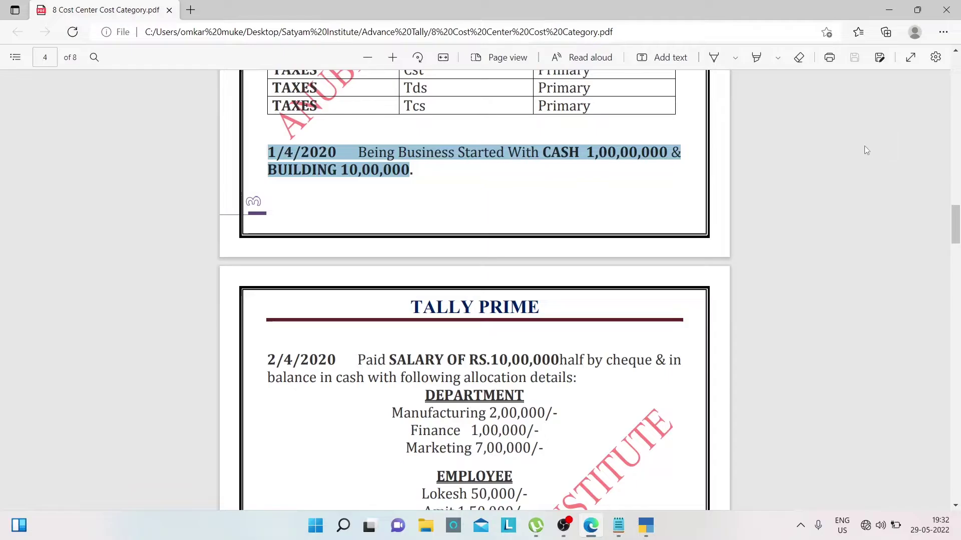
click(650, 174)
drag(589, 151, 665, 157)
key(ctrl+c)
key(alt+Tab)
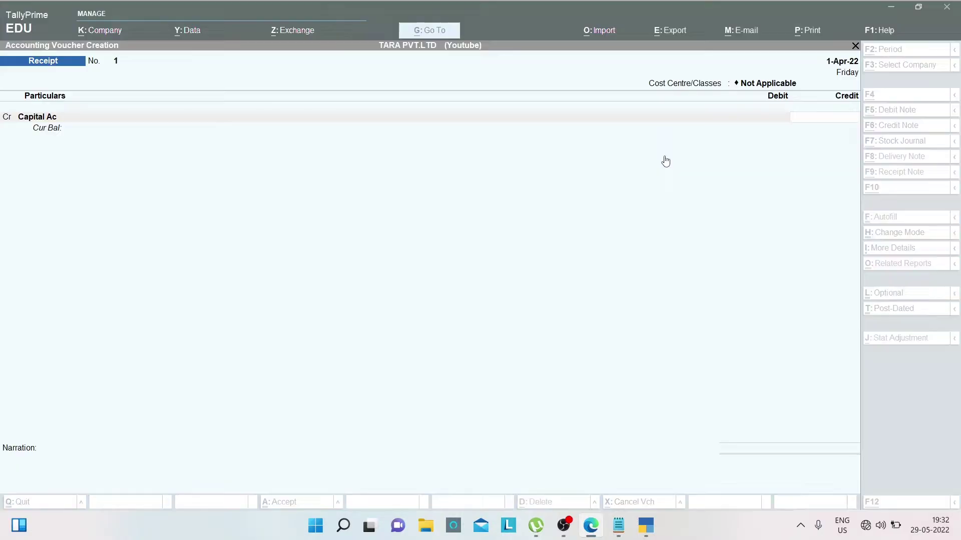
key(ctrl+v)
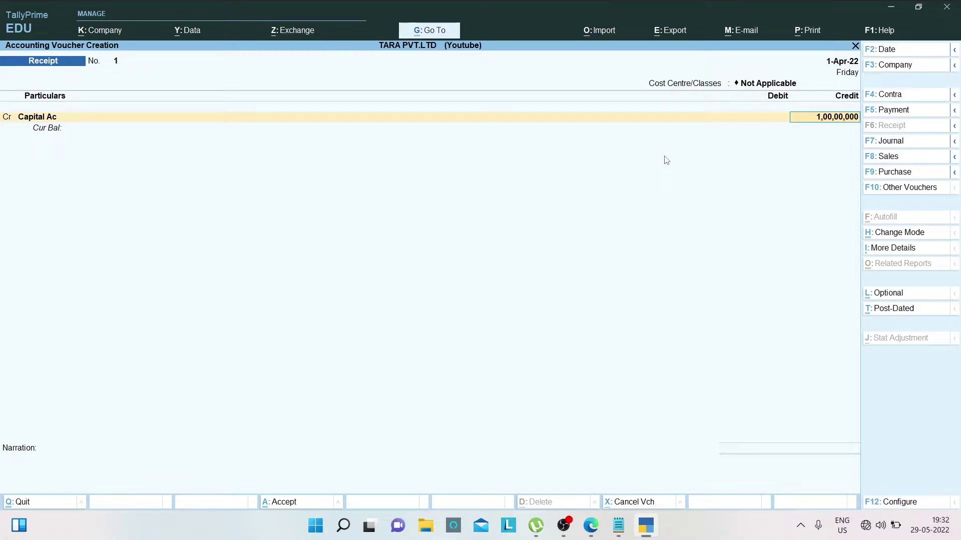
key(Return)
key(Down)
key(Return)
key(Return)
Step: Set the Capital Ac credit to a placeholder amount of 1 and debit Cash with 1,00,00,000
key(BackSpace)
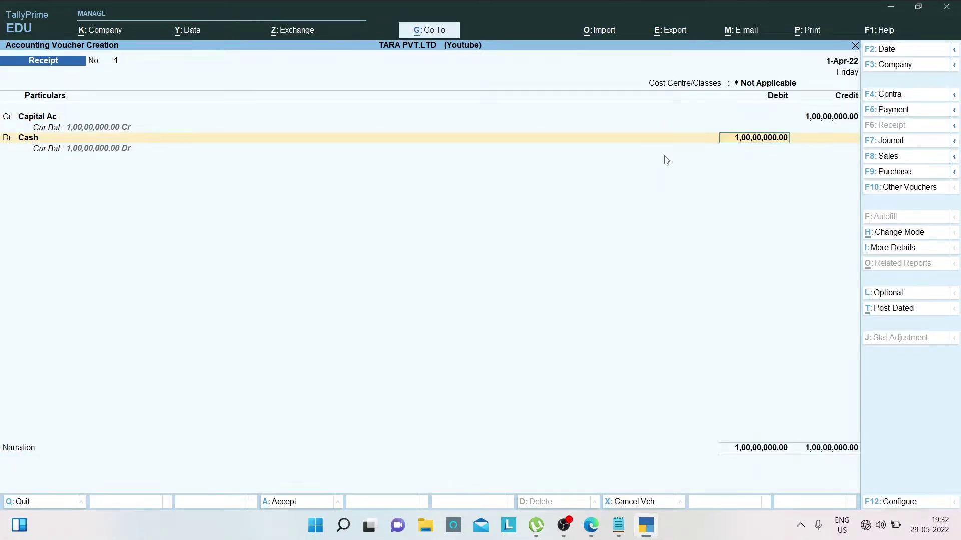
key(BackSpace)
key(BackSpace)
key(BackSpace)
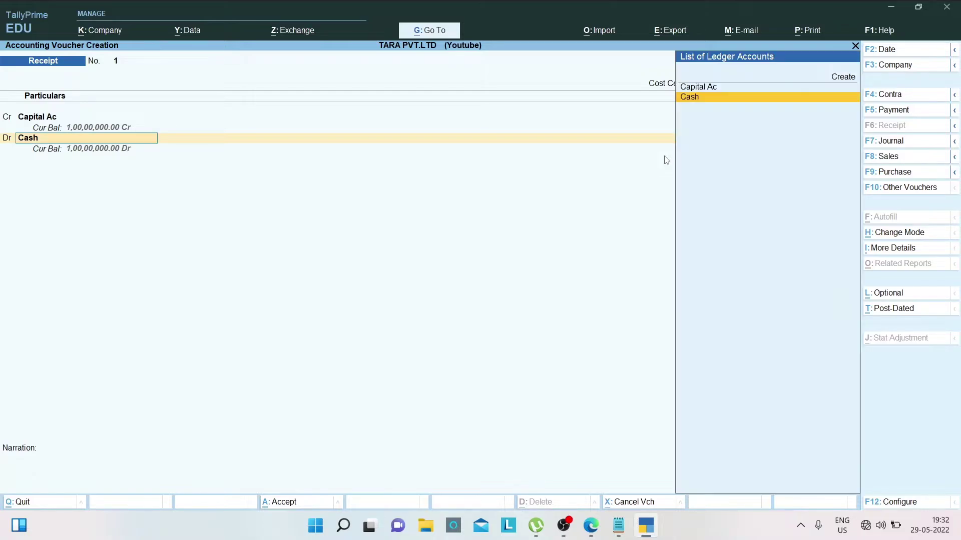
text(1)
key(Return)
key(Return)
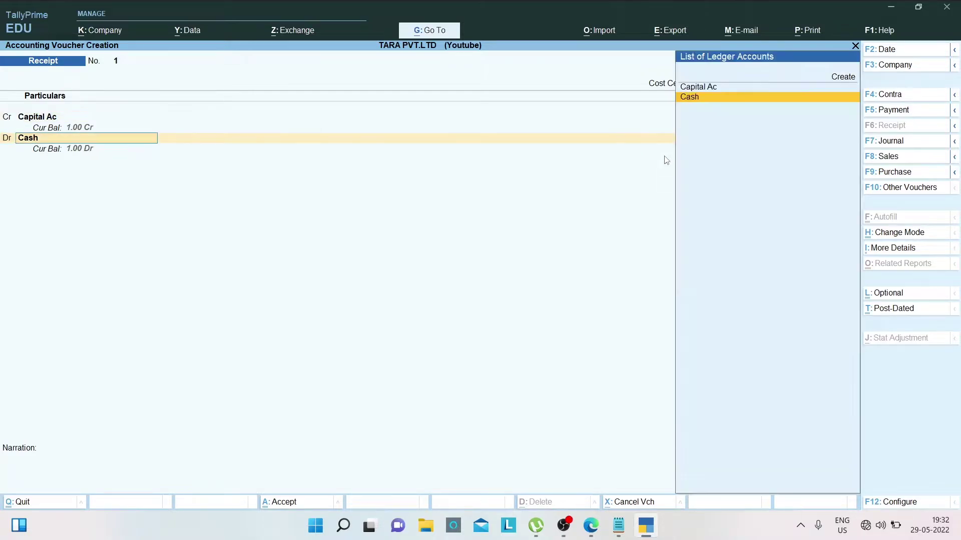
key(Return)
key(Return)
Step: Copy the building name from the PDF and create a Building ledger under Fixed Assets as the second debit line
key(alt+Tab)
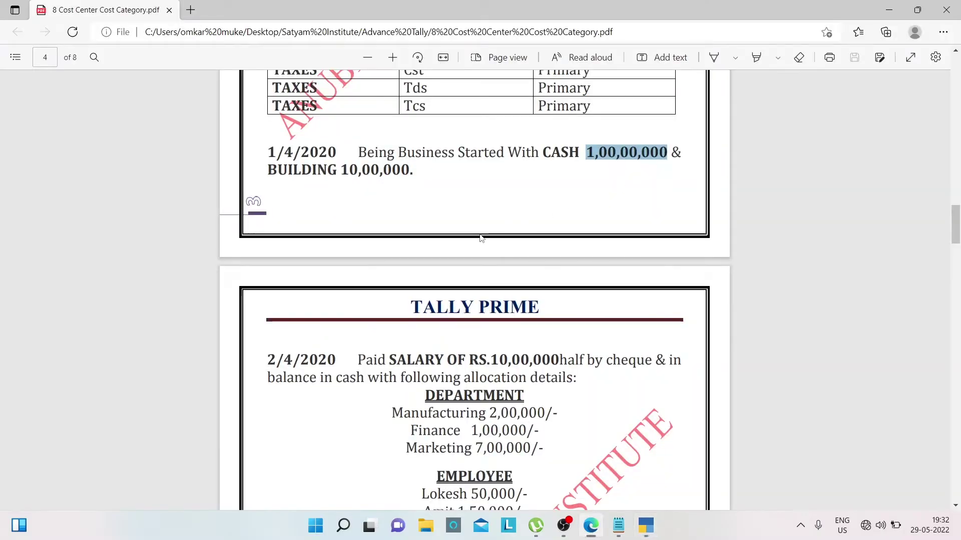
drag(268, 168, 338, 170)
key(ctrl+c)
key(alt+Tab)
key(ctrl+v)
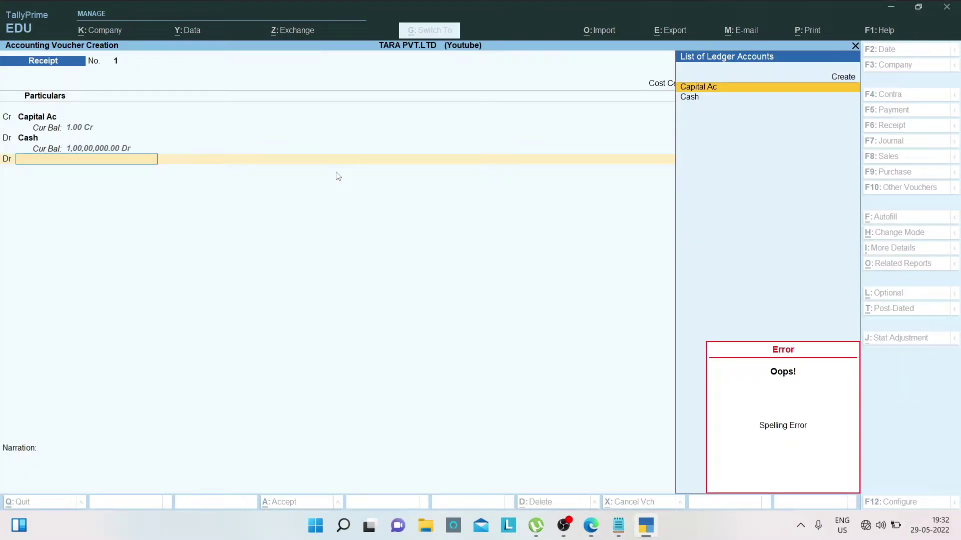
key(alt+c)
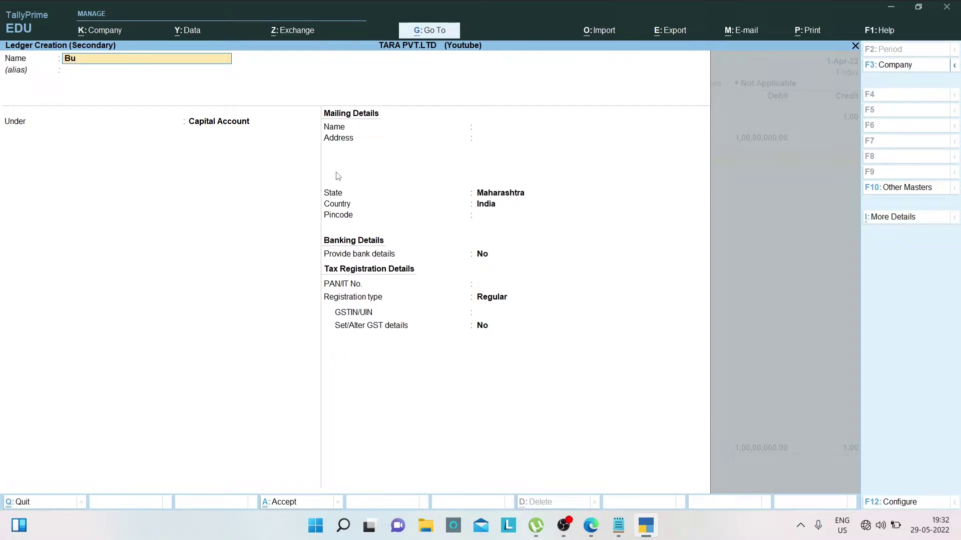
key(Return)
key(Return)
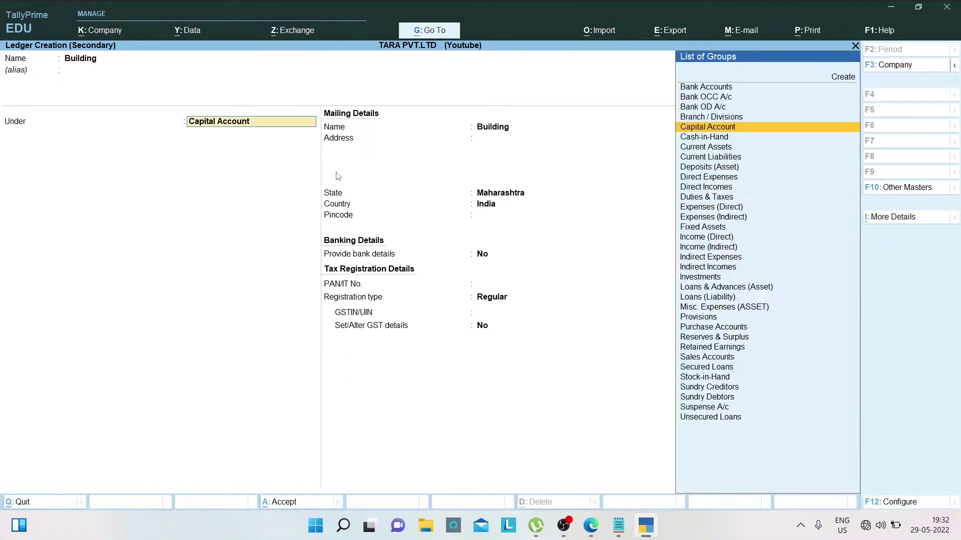
text(f)
key(Return)
key(ctrl+a)
Step: Copy the building amount from the PDF and debit Building with 10,00,000
key(ctrl+v)
key(BackSpace)
key(BackSpace)
key(BackSpace)
key(BackSpace)
key(BackSpace)
key(BackSpace)
key(BackSpace)
key(BackSpace)
key(alt+Tab)
drag(330, 169, 407, 175)
click(366, 170)
drag(340, 170, 410, 174)
key(ctrl+c)
key(alt+Tab)
key(ctrl+v)
key(Return)
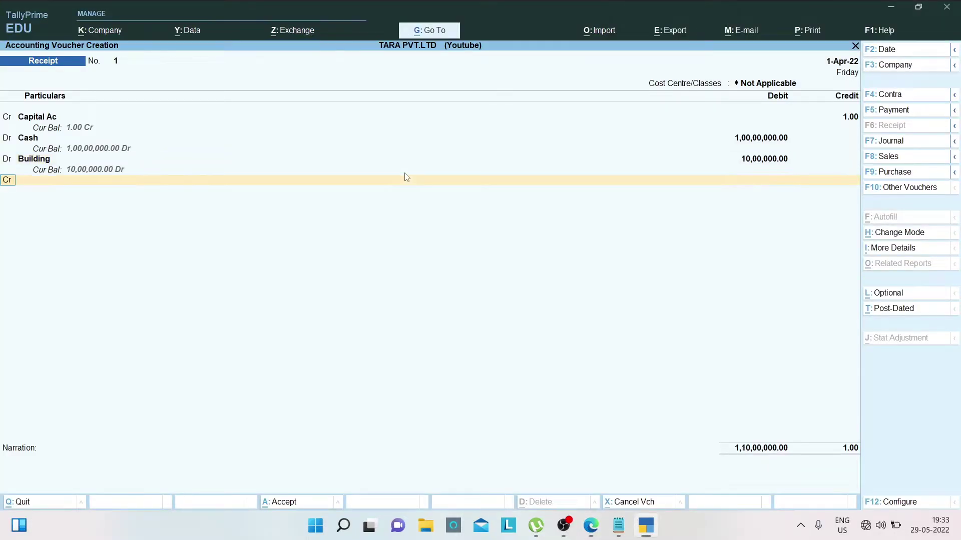
Step: Set the Capital Ac credit to 1,10,00,000 and save the receipt voucher without a narration
key(BackSpace)
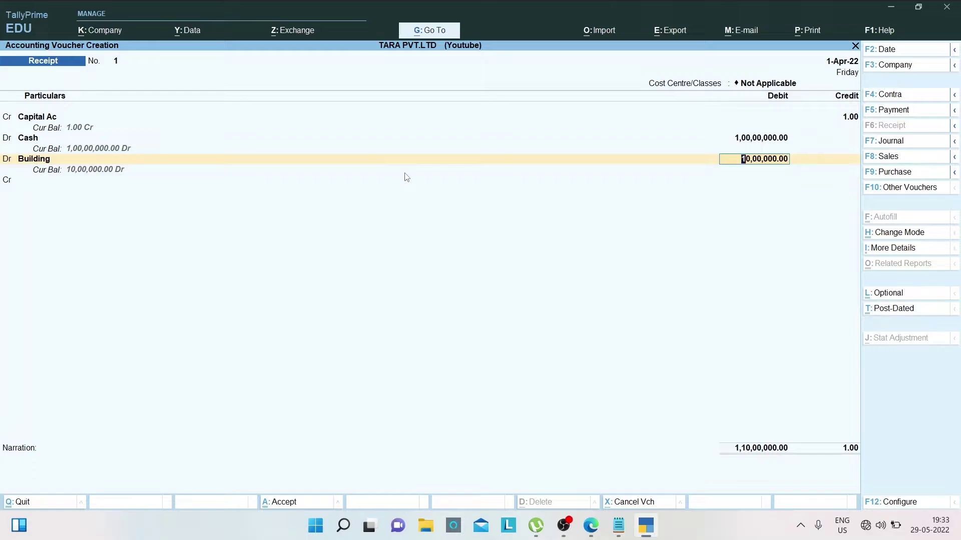
click(843, 119)
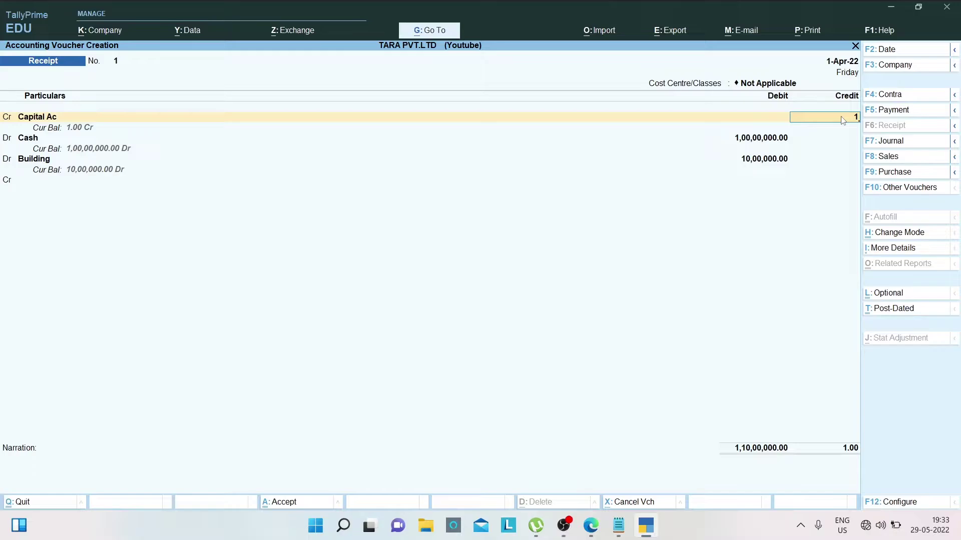
text(000000)
key(Return)
key(Return)
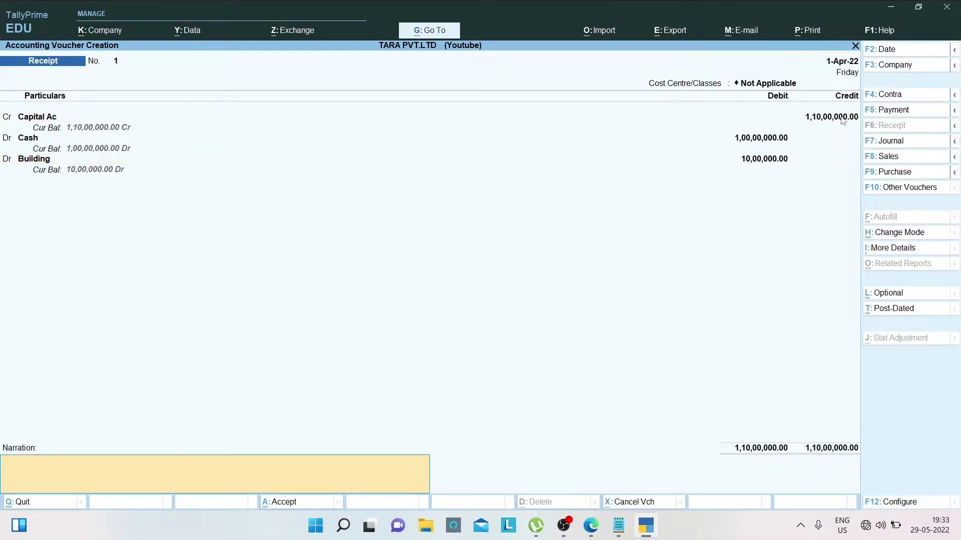
key(Return)
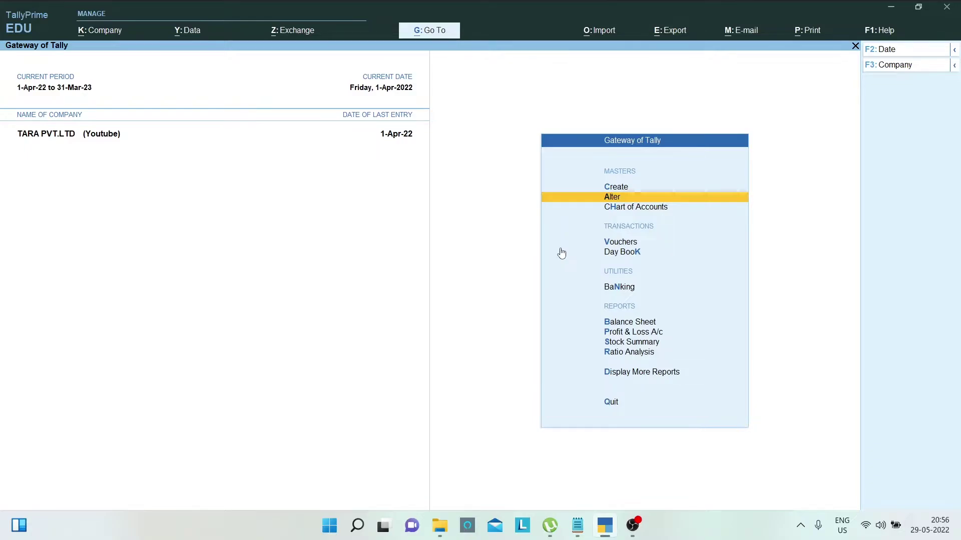
Step: Open the Gowdown Rent ledger for alteration from the list of ledgers
key(Return)
key(Down)
key(Return)
key(Down)
key(Down)
key(Down)
key(Down)
key(Down)
key(Up)
key(Down)
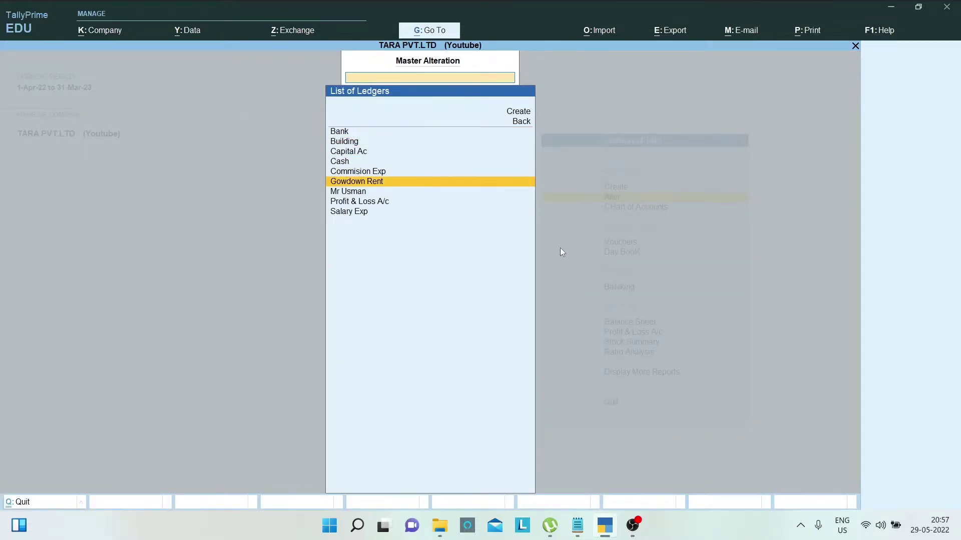
key(Return)
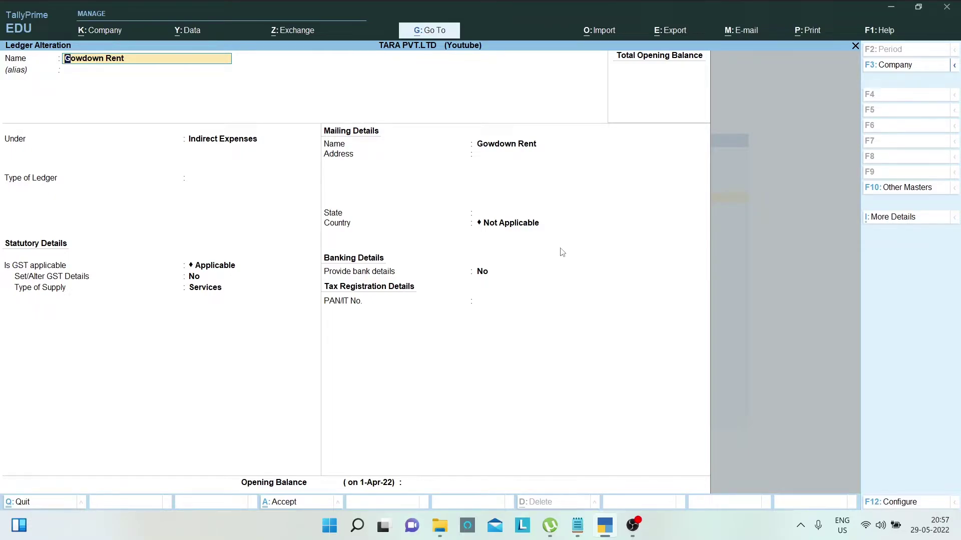
Step: Set cost centre applicability to No in the Gowdown Rent ledger's additional details and recheck the setting
click(893, 217)
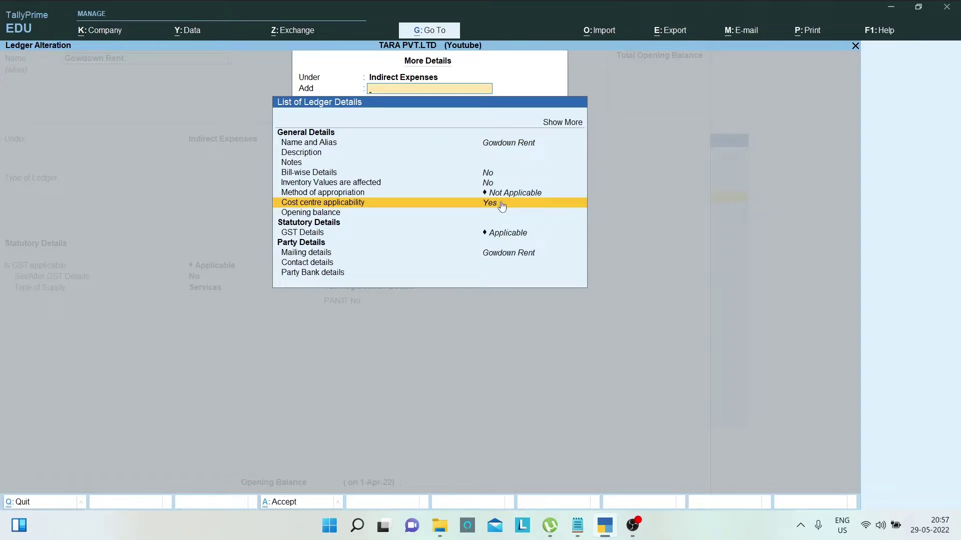
key(Escape)
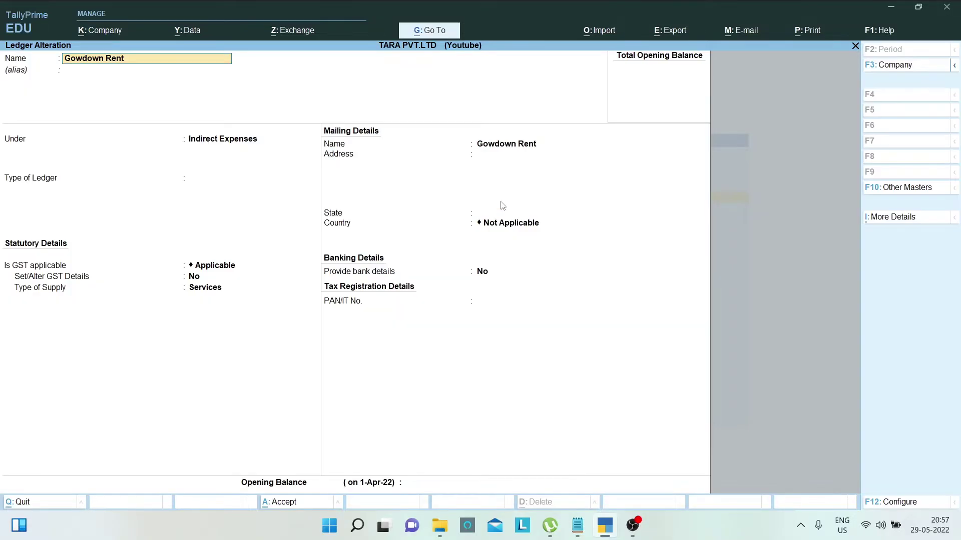
click(892, 217)
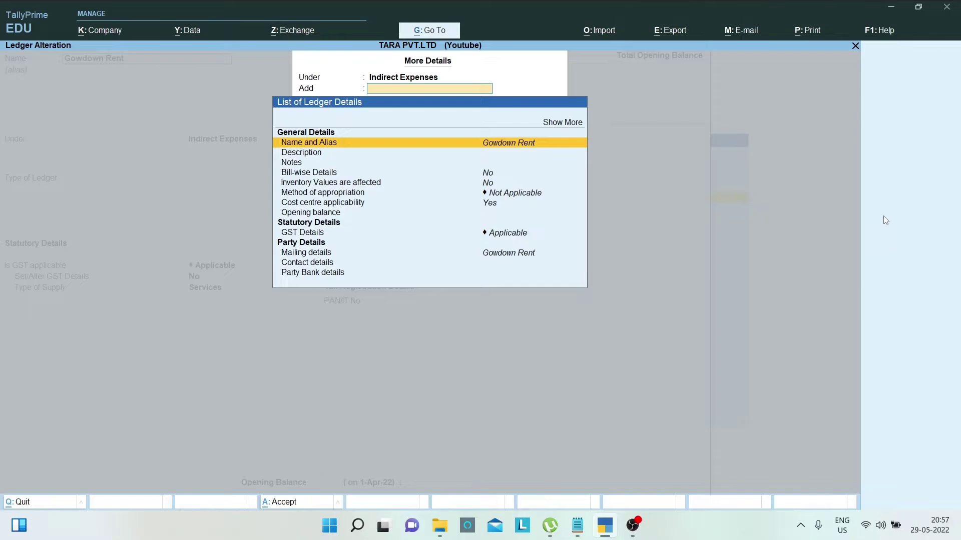
click(489, 206)
text(no)
key(Return)
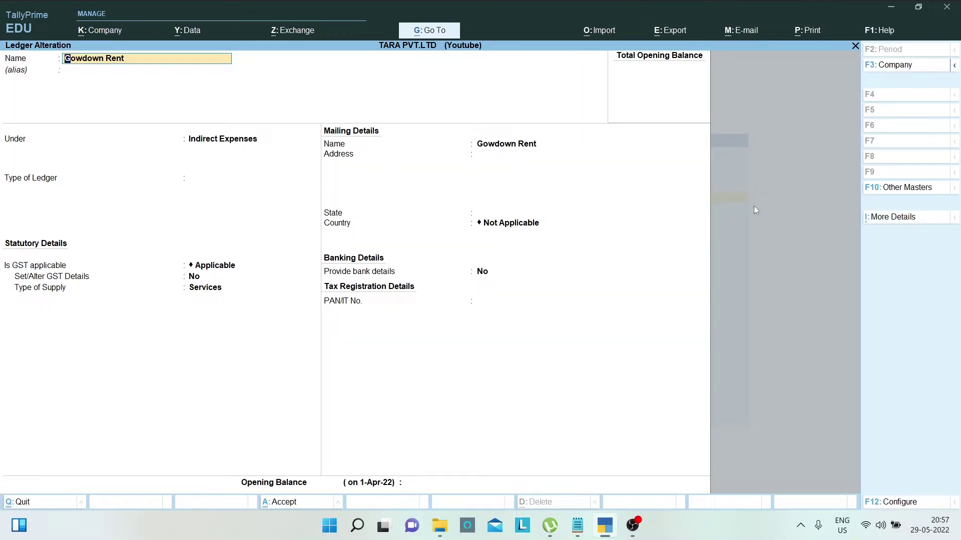
click(919, 222)
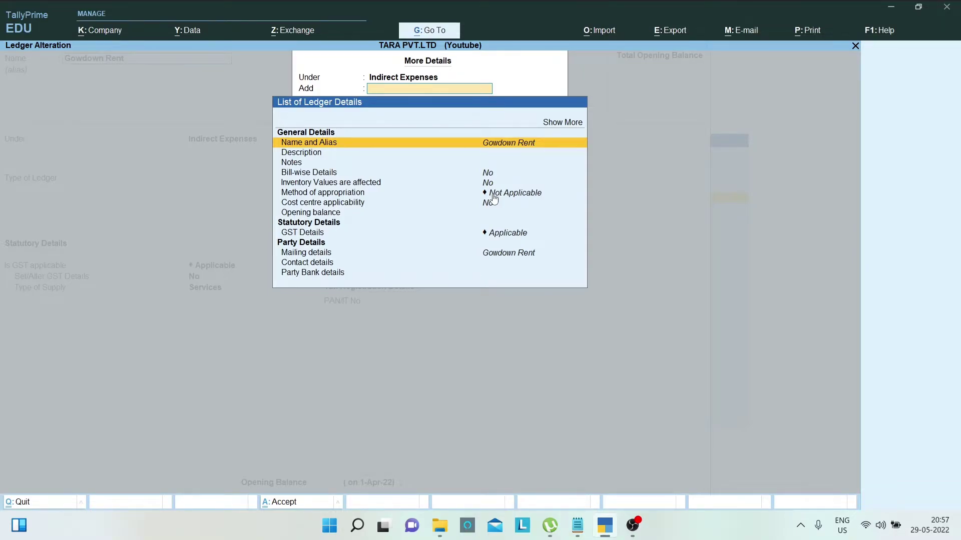
key(Escape)
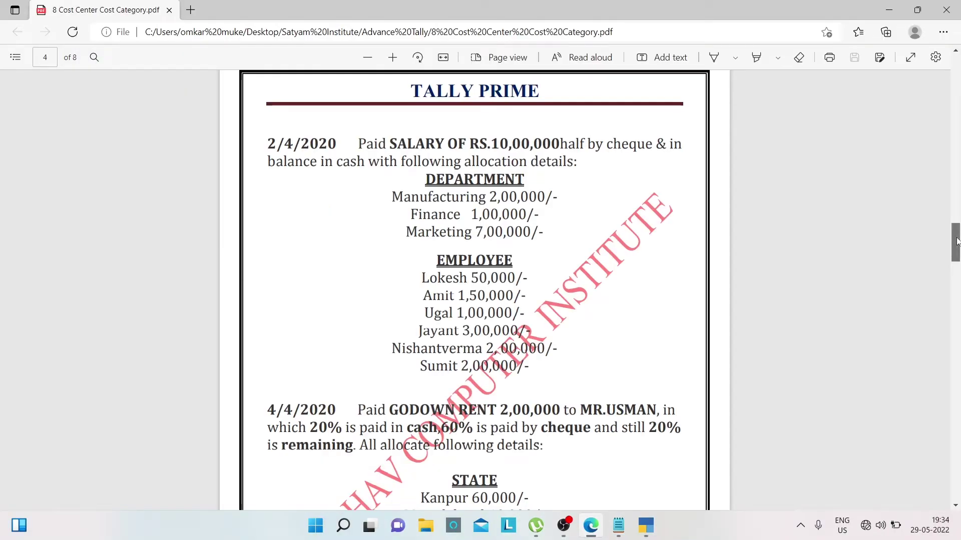
Step: Examine the 2/4/2020 salary payment in the PDF, including its cheque and cash split and its department allocations
scroll(953, 224, up, 4)
scroll(952, 223, down, 3)
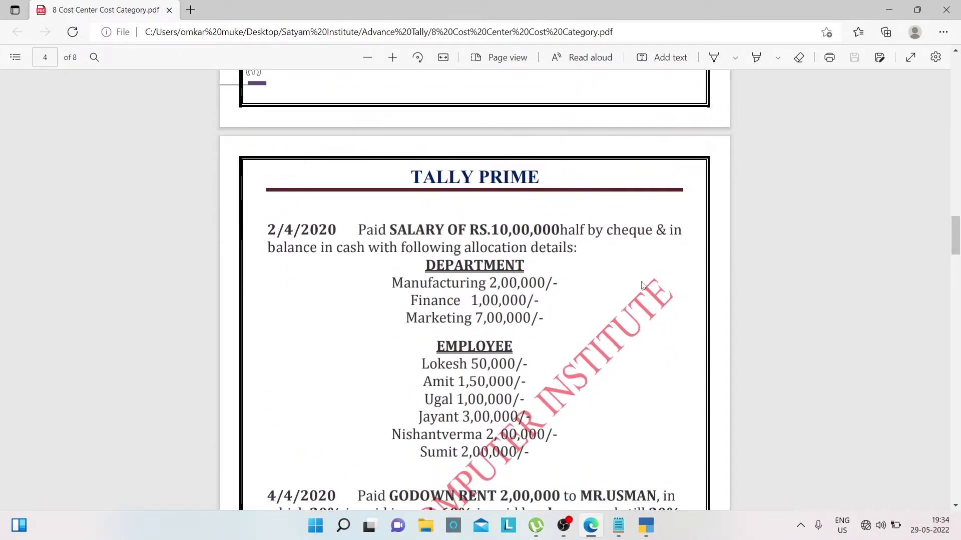
drag(389, 225, 543, 236)
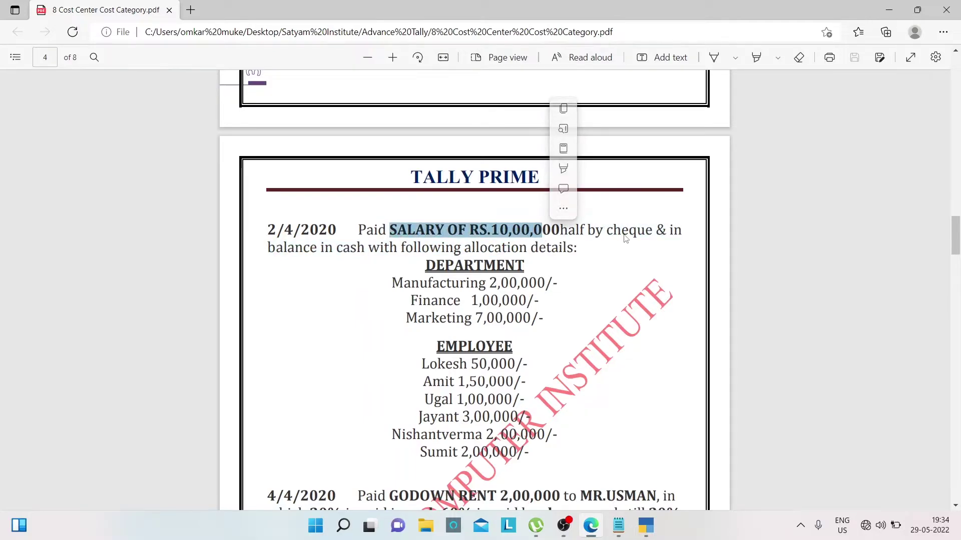
click(360, 247)
drag(329, 247, 430, 248)
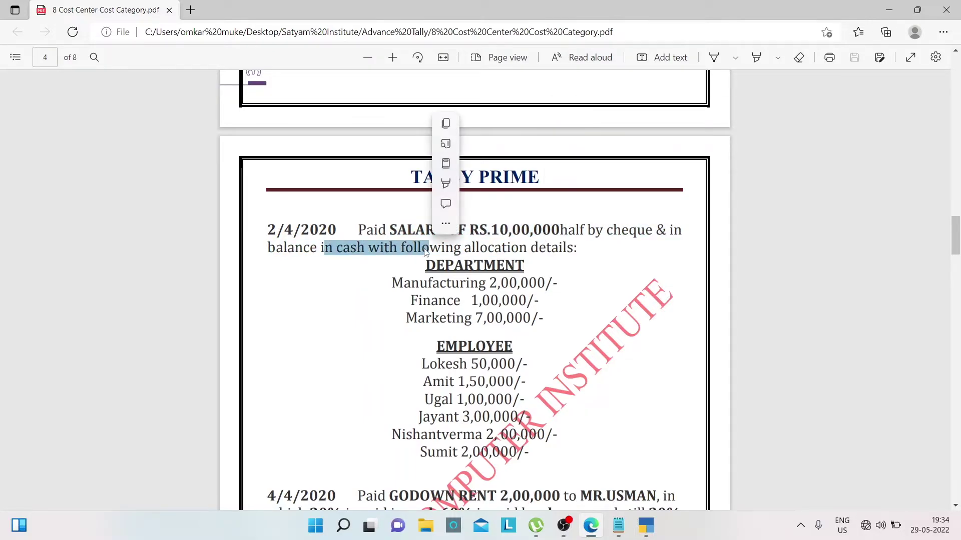
drag(412, 283, 419, 284)
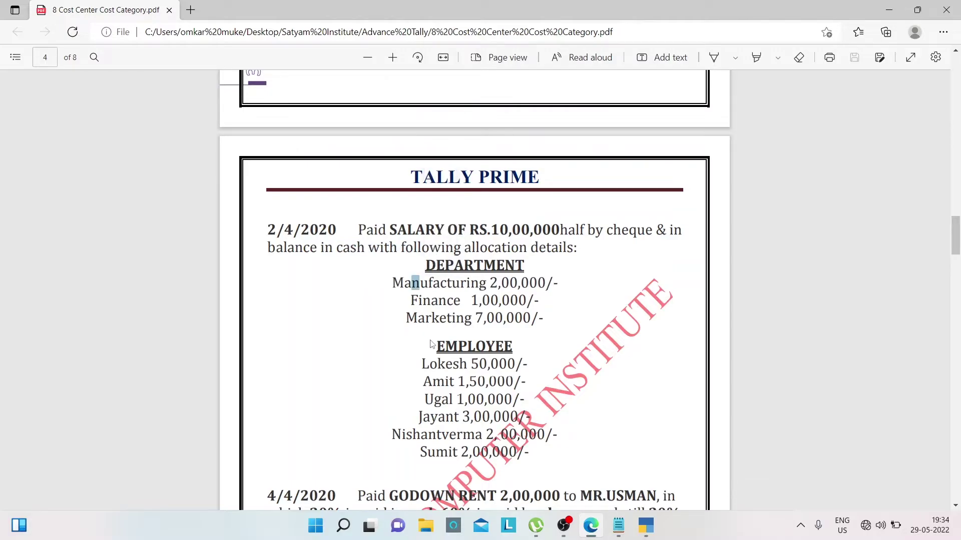
drag(422, 229, 475, 318)
click(489, 317)
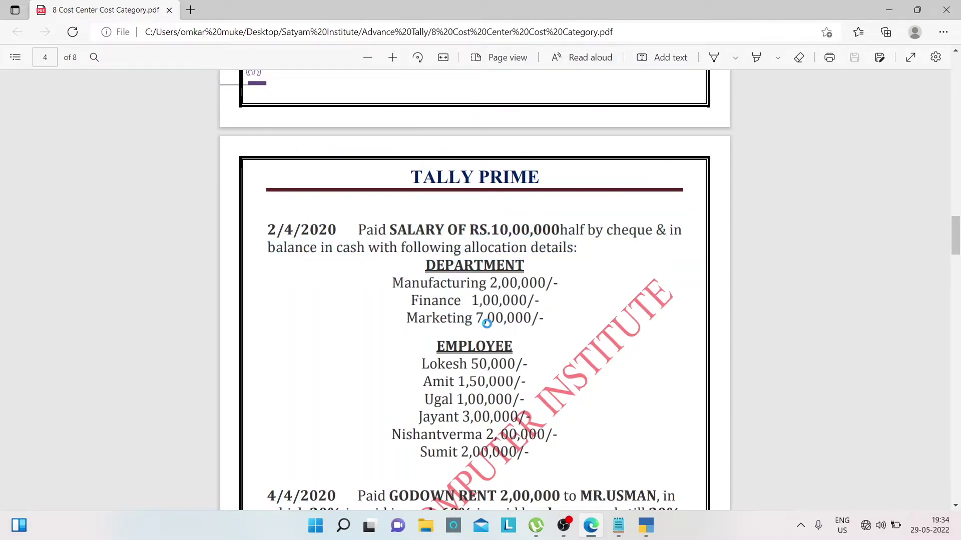
Step: Switch to TallyPrime and start a Payment voucher with the default cost centre class
click(646, 527)
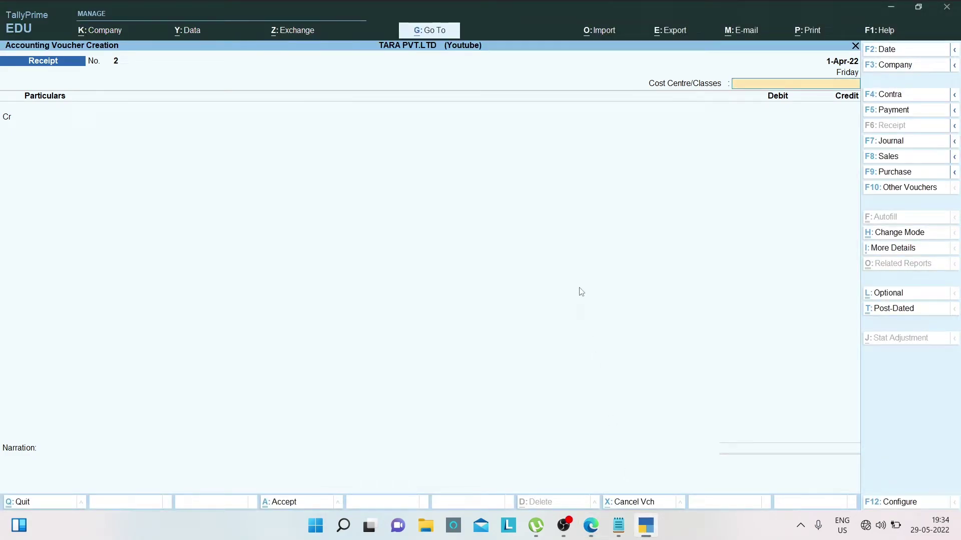
key(F5)
key(Return)
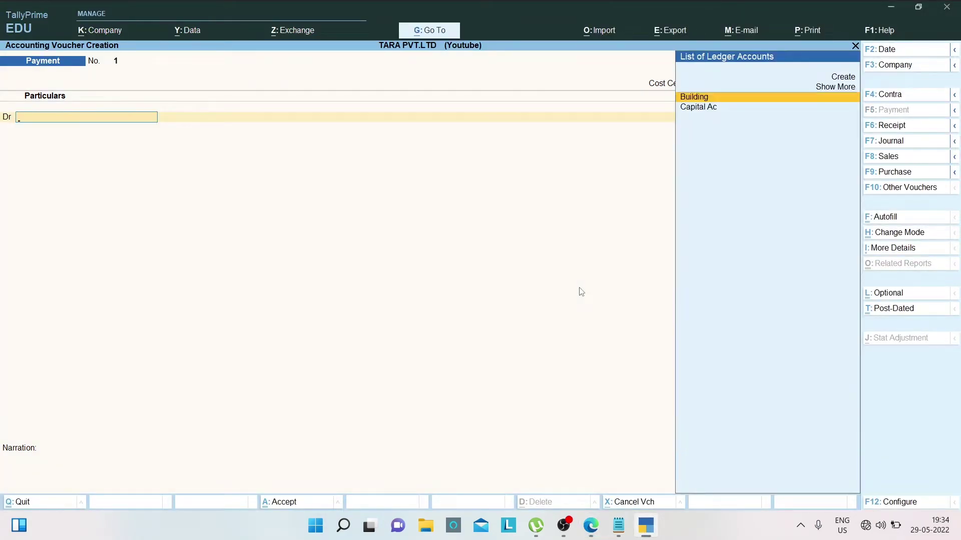
Step: Create a Salary Exp ledger under Indirect Expenses and use it as the payment voucher's debit ledger
key(alt+Tab)
key(alt+Tab)
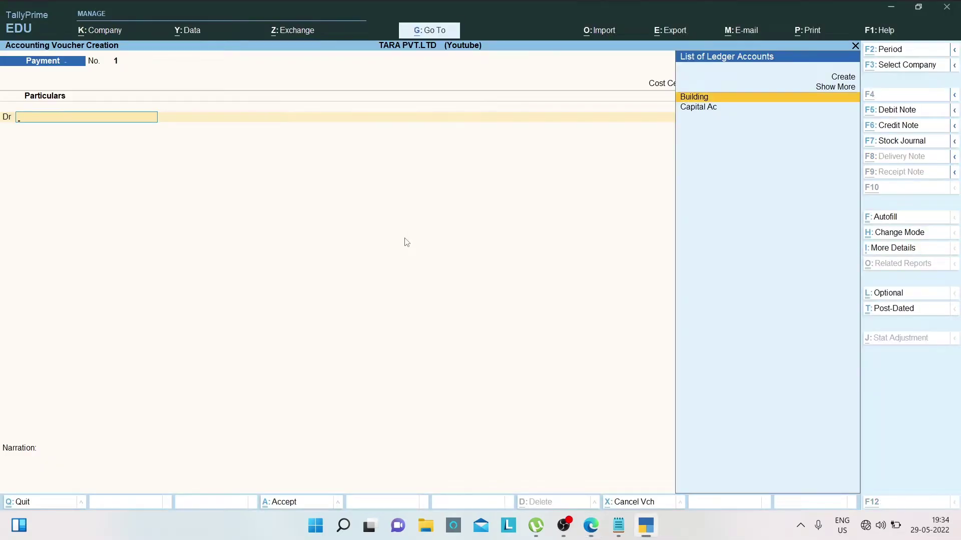
key(alt+c)
text(Saal)
key(BackSpace)
text(lary Exp)
key(Return)
text(i)
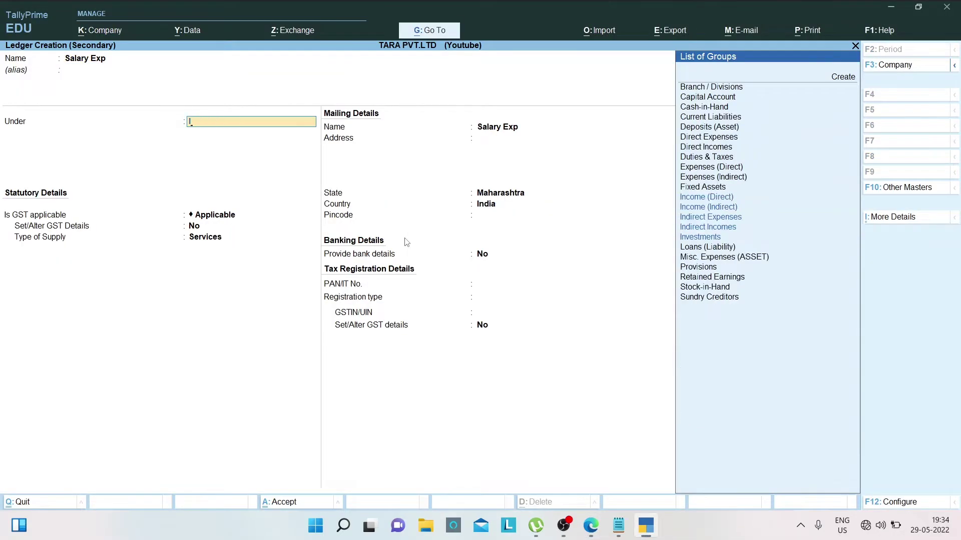
text(ndi)
key(Return)
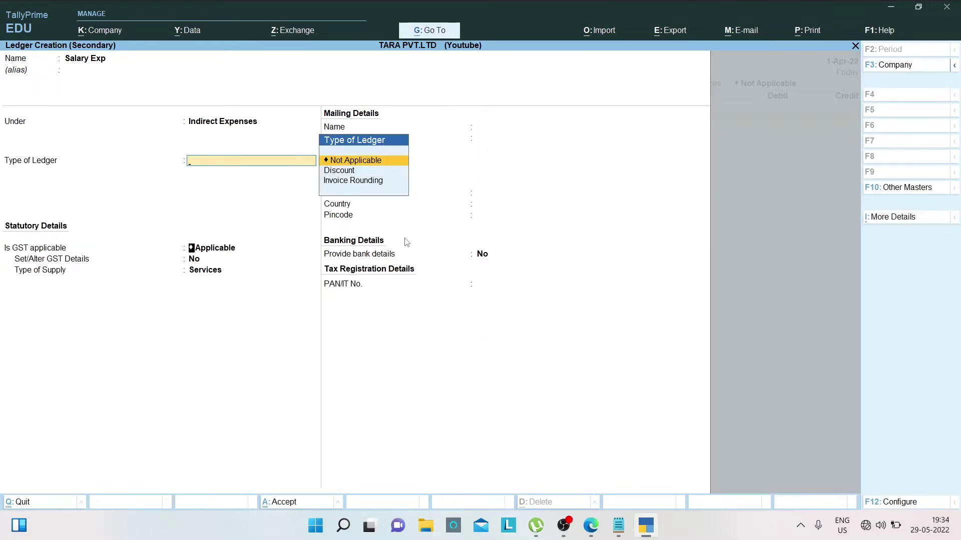
key(Return)
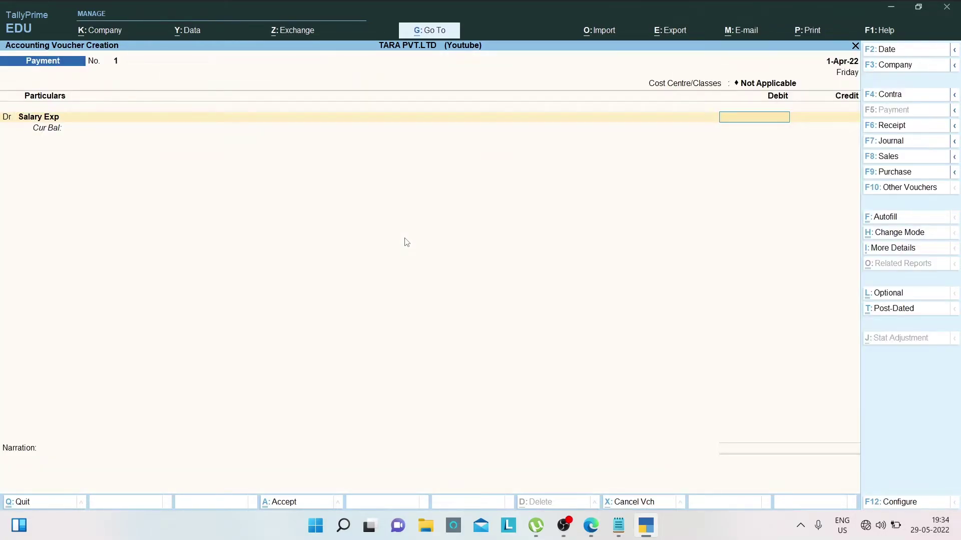
Step: Copy the 10,00,000 salary amount from the PDF, enter it as the Salary Exp debit and open its cost allocations
key(alt+Tab)
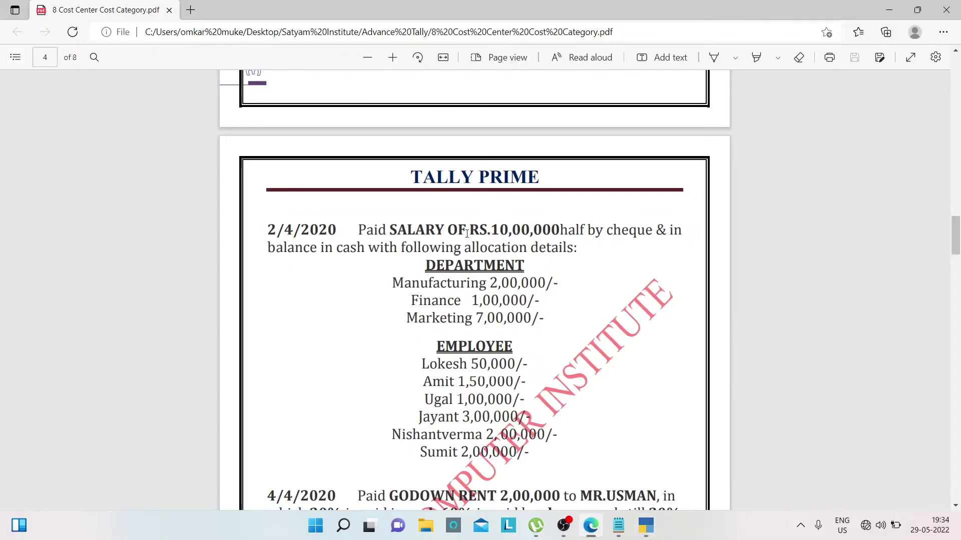
drag(490, 229, 559, 229)
key(ctrl+c)
key(alt+Tab)
key(Return)
key(Return)
key(Escape)
key(Escape)
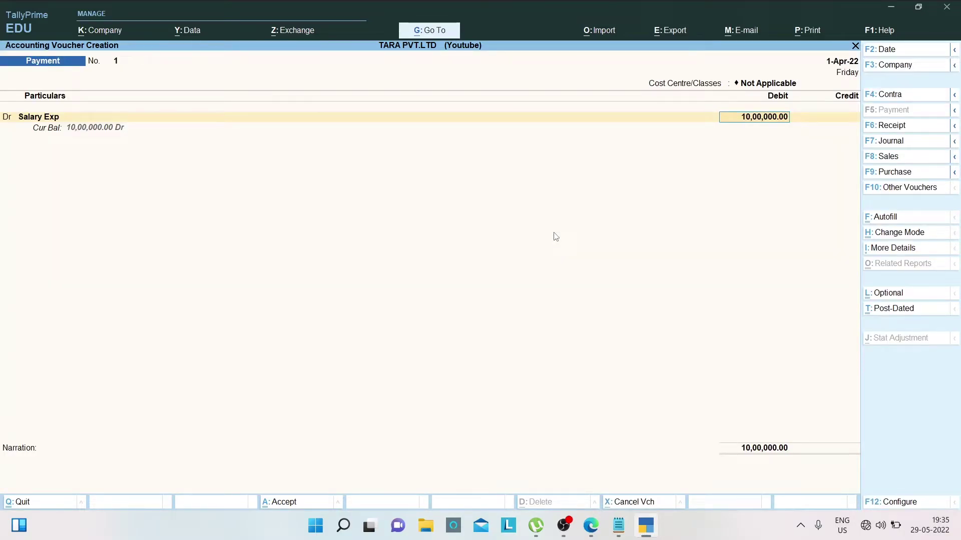
key(Return)
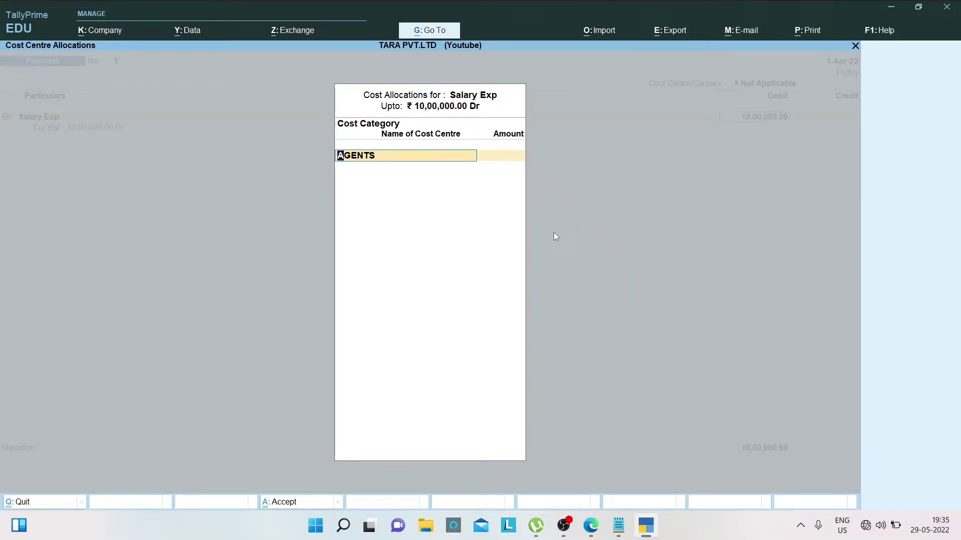
Step: Start the Salary Exp cost allocation with the DEPARTMENT category and its Manufacturing cost centre, following the PDF
key(alt+Tab)
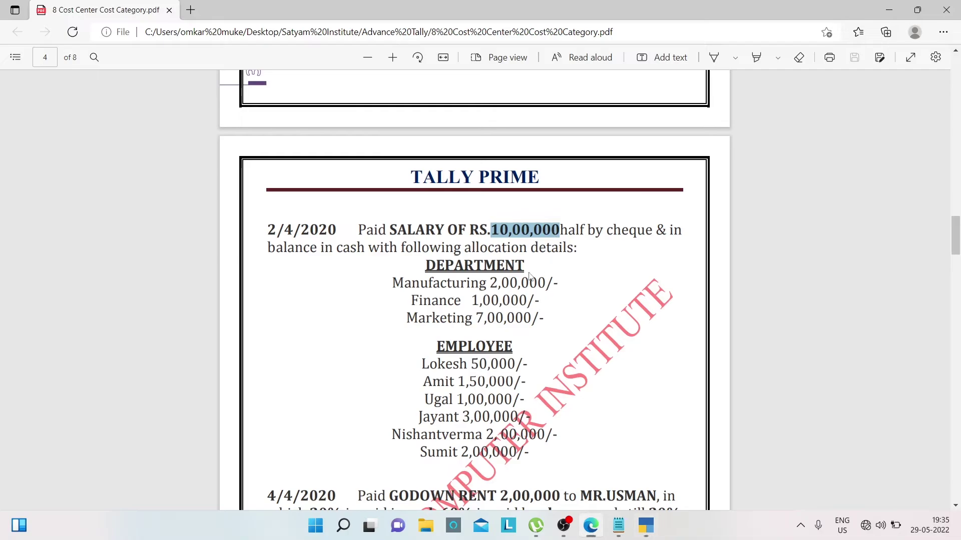
key(alt+Tab)
text(De)
key(Return)
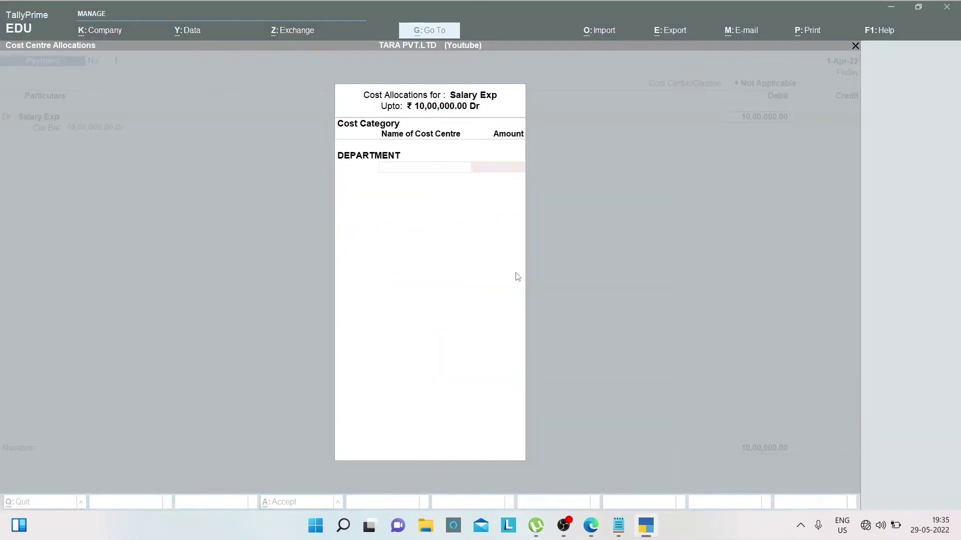
key(alt+Tab)
drag(394, 274, 473, 320)
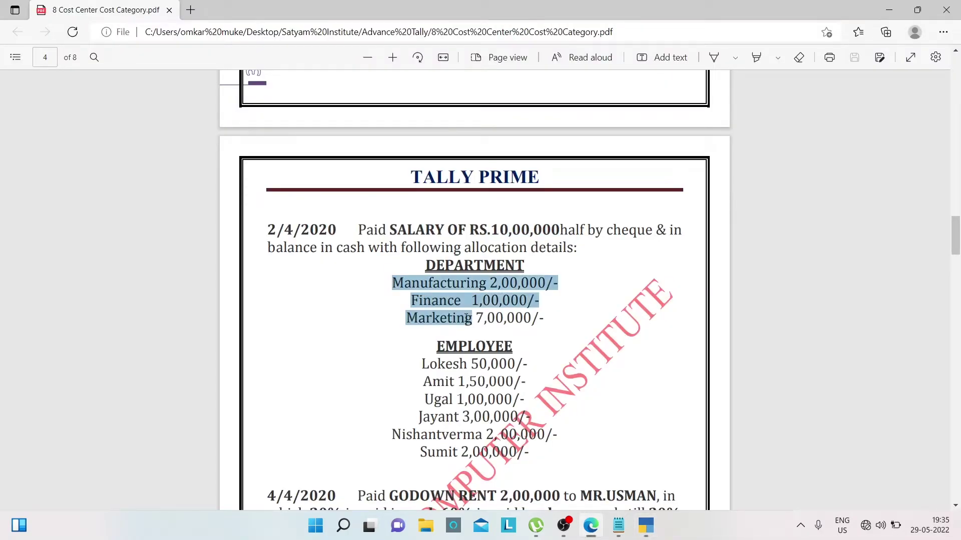
key(alt+Tab)
text(A)
key(BackSpace)
text(Manufacturing)
key(Return)
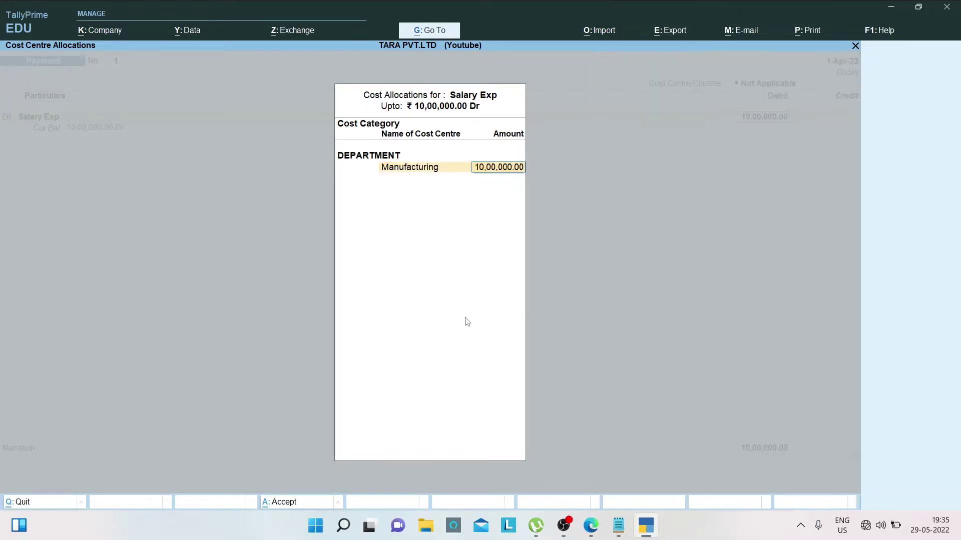
Step: Set the Manufacturing allocation to 2,00,000 using the amount given in the PDF
key(alt+Tab)
key(alt+Tab)
key(alt+Tab)
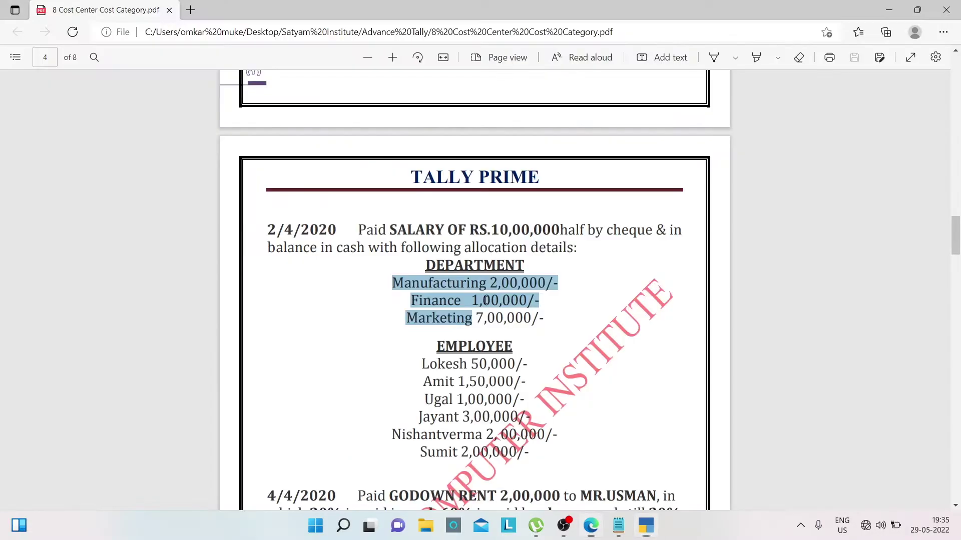
click(506, 290)
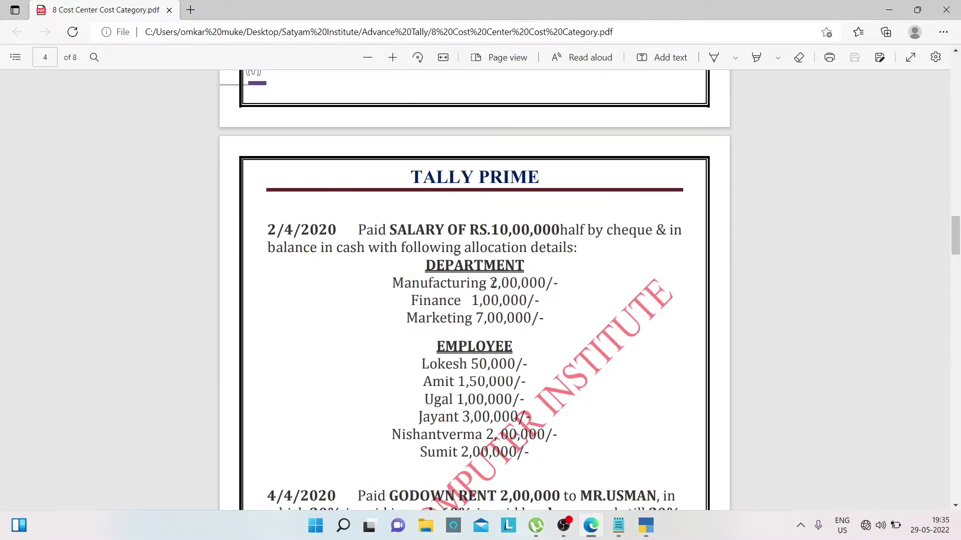
double_click(494, 283)
key(alt+Tab)
key(BackSpace)
key(ctrl+alt+v)
key(Return)
Step: Add the Finance cost centre to the DEPARTMENT allocation with 1,00,000 taken from the PDF
key(alt+Tab)
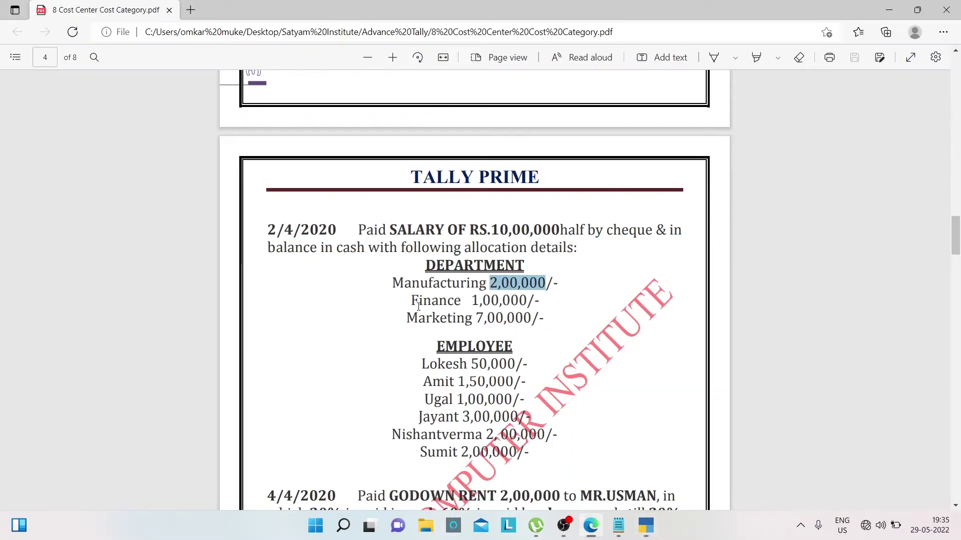
key(alt+Tab)
text(Fi)
key(Return)
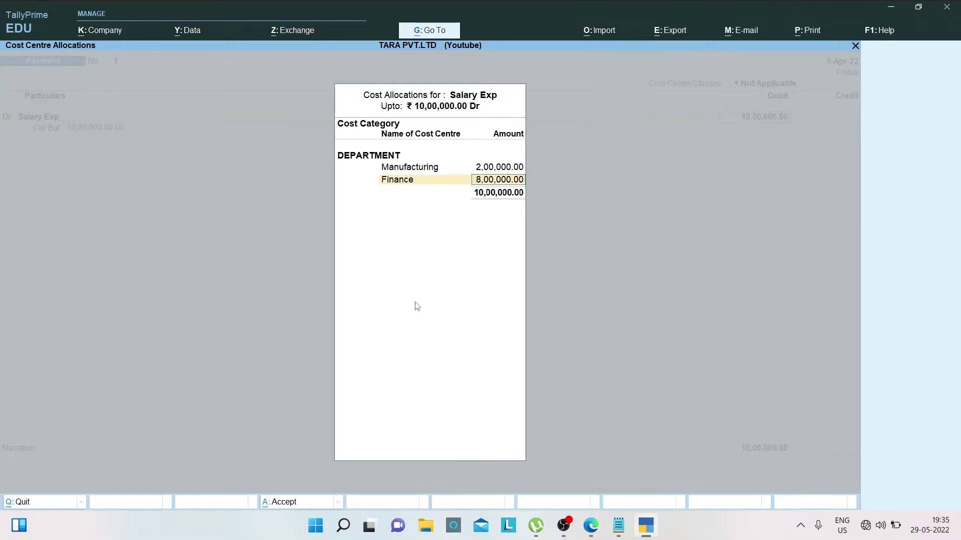
key(alt+Tab)
double_click(523, 301)
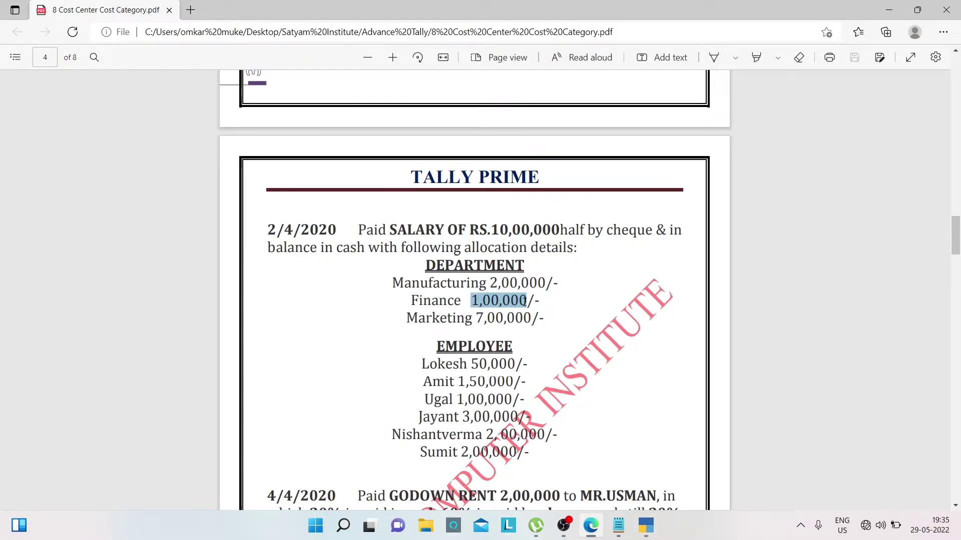
key(alt+Tab)
key(ctrl+alt+v)
key(Return)
Step: Add the Marketing cost centre with 7,00,000 to complete the DEPARTMENT allocation
key(alt+Tab)
key(alt+Tab)
text(M)
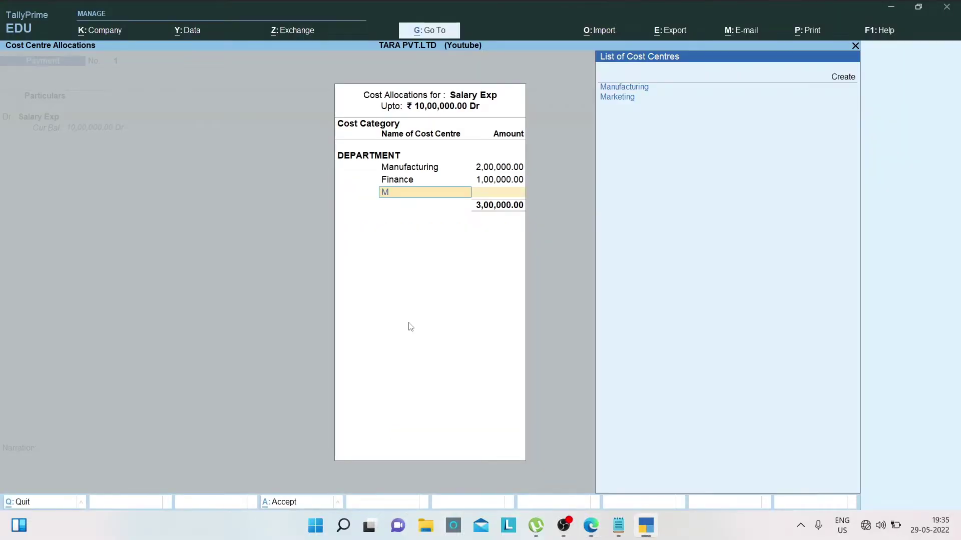
key(Down)
key(Return)
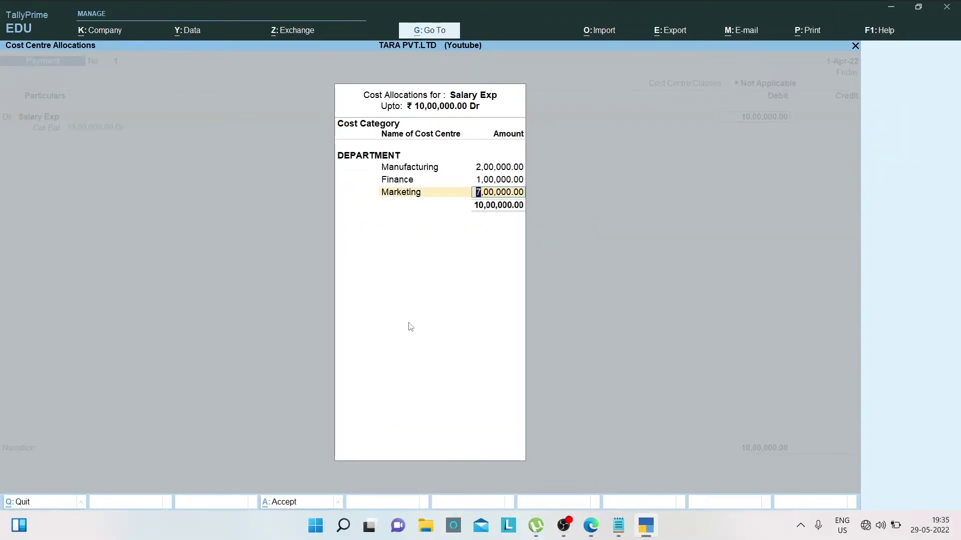
key(Return)
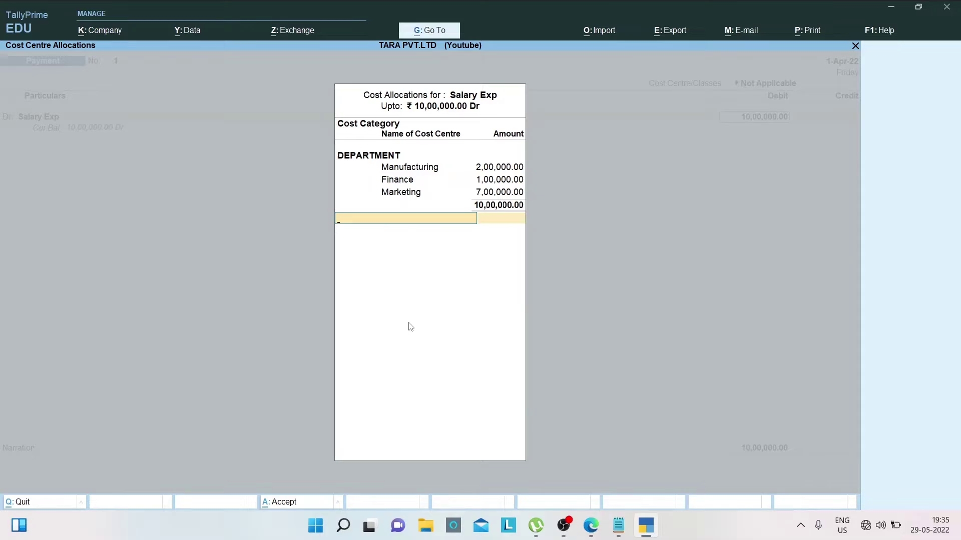
Step: Add the EMPLOYEE cost category to the Salary Exp allocation
key(alt+Tab)
key(alt+Tab)
text(Em)
key(Return)
Step: Allocate 50,000 of the salary to the first employee listed in the PDF
key(alt+Tab)
key(alt+Tab)
text(L)
key(Return)
key(alt+Tab)
drag(468, 367, 516, 366)
key(alt+Tab)
text(50000)
key(Return)
Step: Allocate 1,50,000 of the salary to the second employee listed in the PDF
key(alt+Tab)
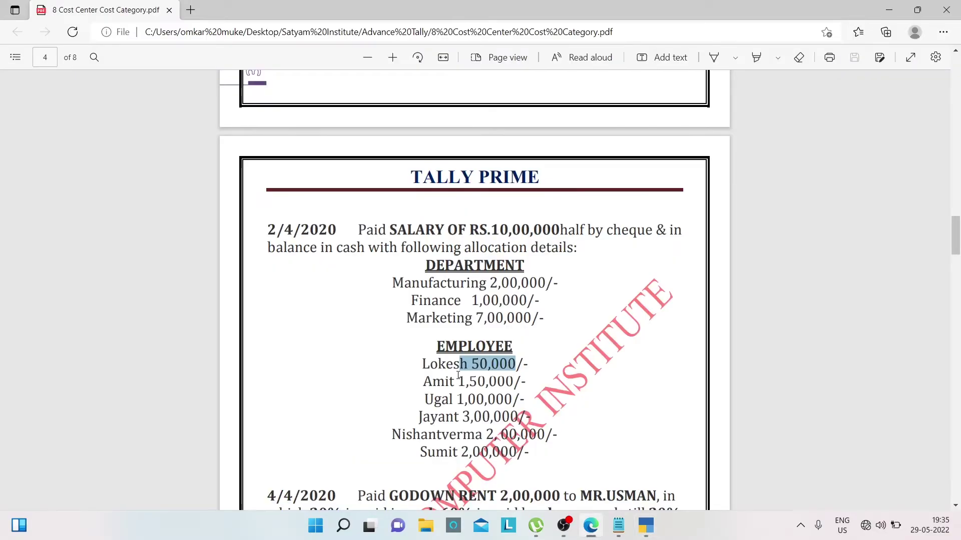
drag(423, 381, 452, 386)
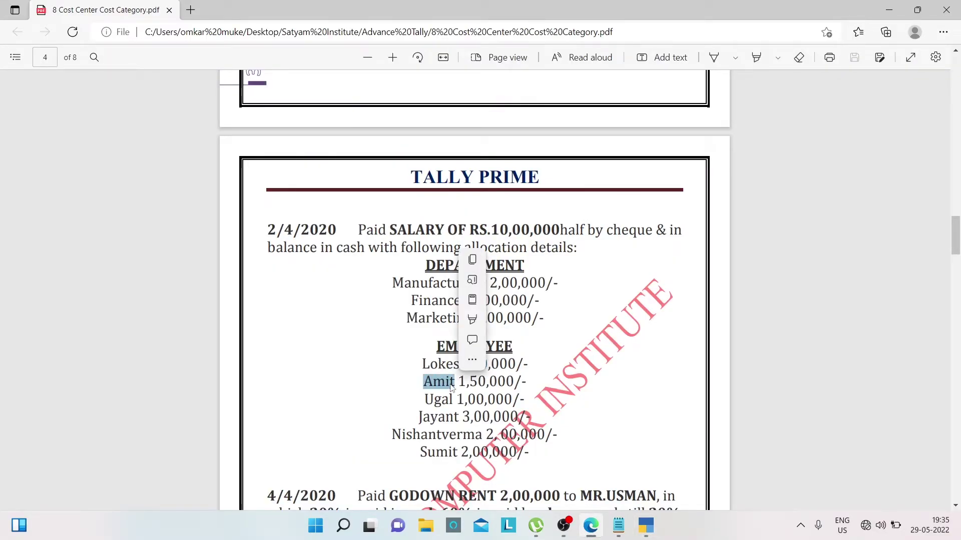
key(alt+Tab)
text(S)
key(BackSpace)
text(Amit)
key(Return)
key(alt+Tab)
key(alt+Tab)
text(150000)
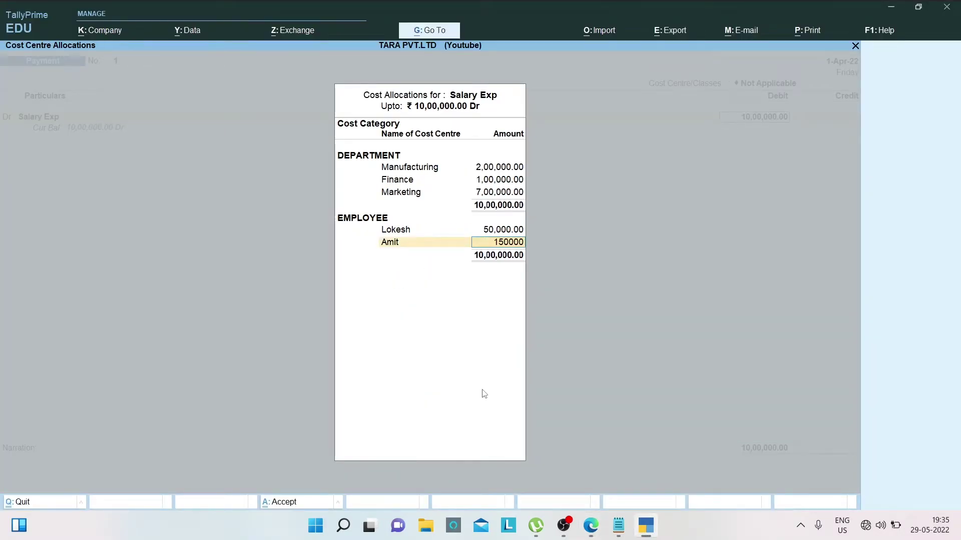
key(Return)
Step: Allocate 1,00,000 of the salary to the third employee listed in the PDF
key(alt+Tab)
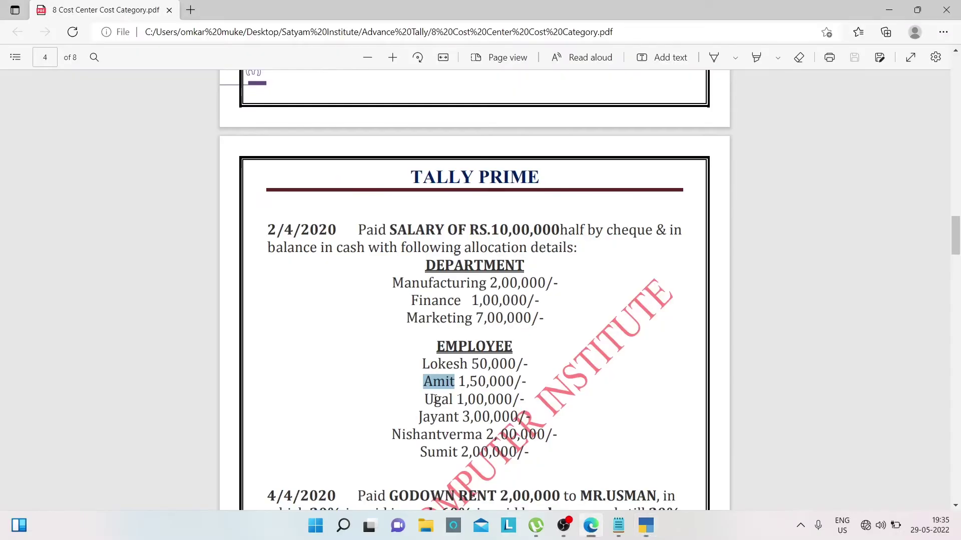
key(alt+Tab)
text(U)
key(Return)
key(alt+Tab)
key(alt+Tab)
text(10000)
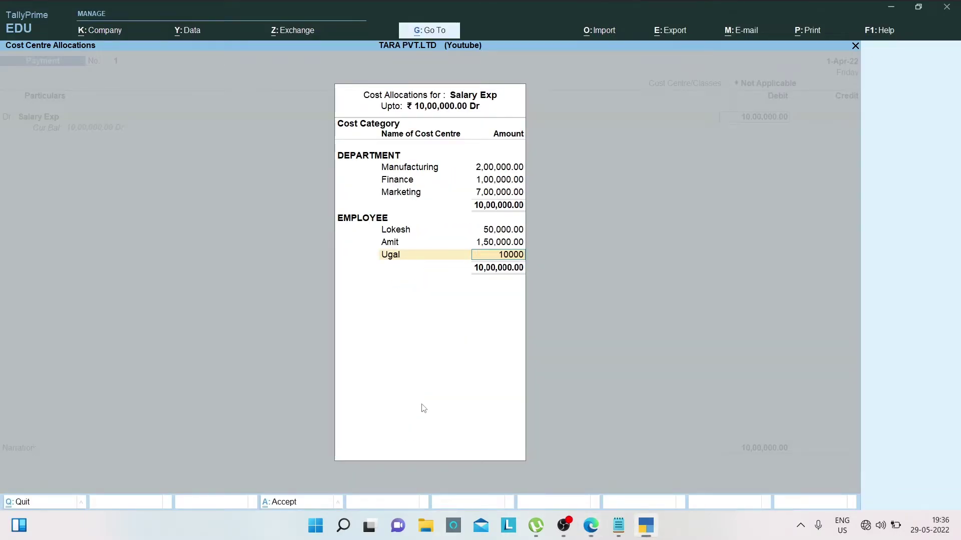
key(Return)
key(BackSpace)
text(100000)
key(Return)
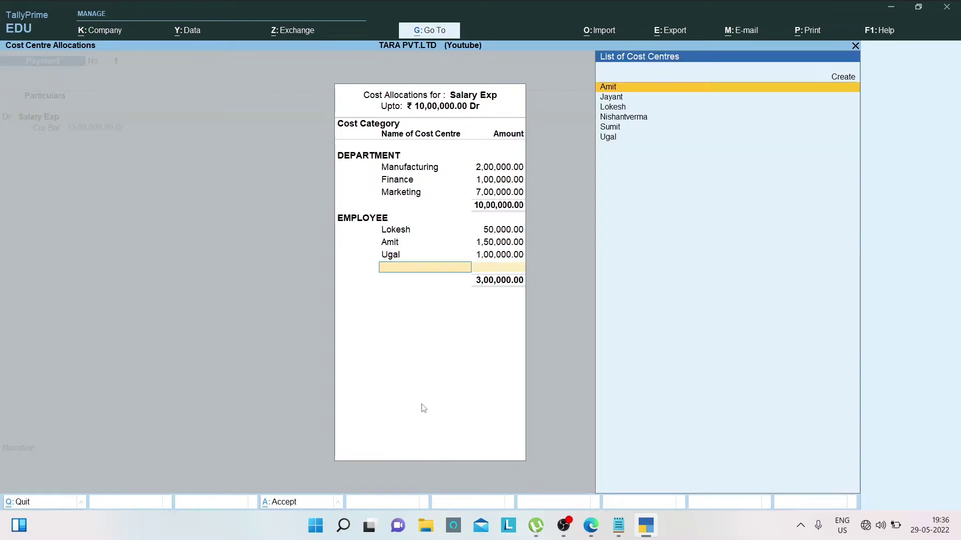
Step: Allocate 3,00,000 of the salary to the fourth employee listed in the PDF
key(alt+Tab)
key(alt+Tab)
text(j)
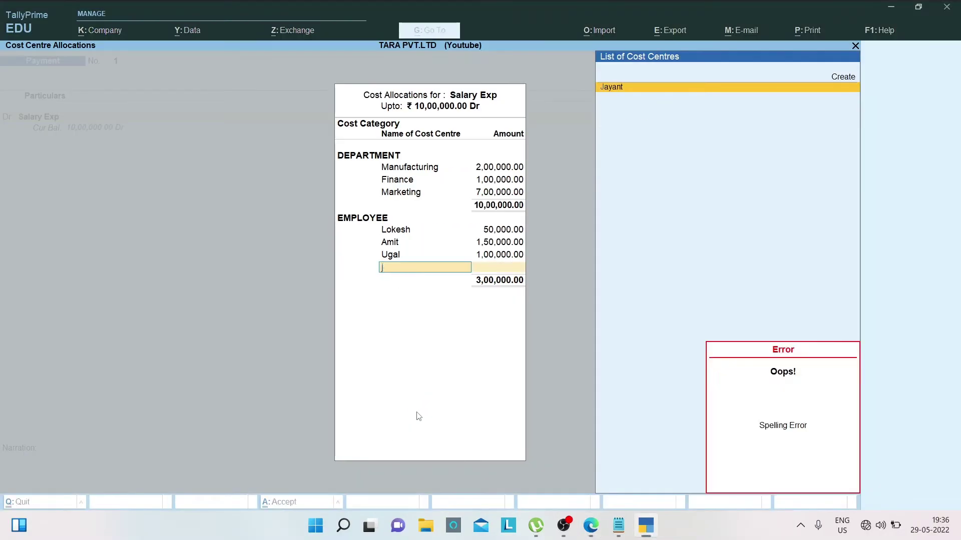
key(alt+Tab)
key(alt+Tab)
key(Return)
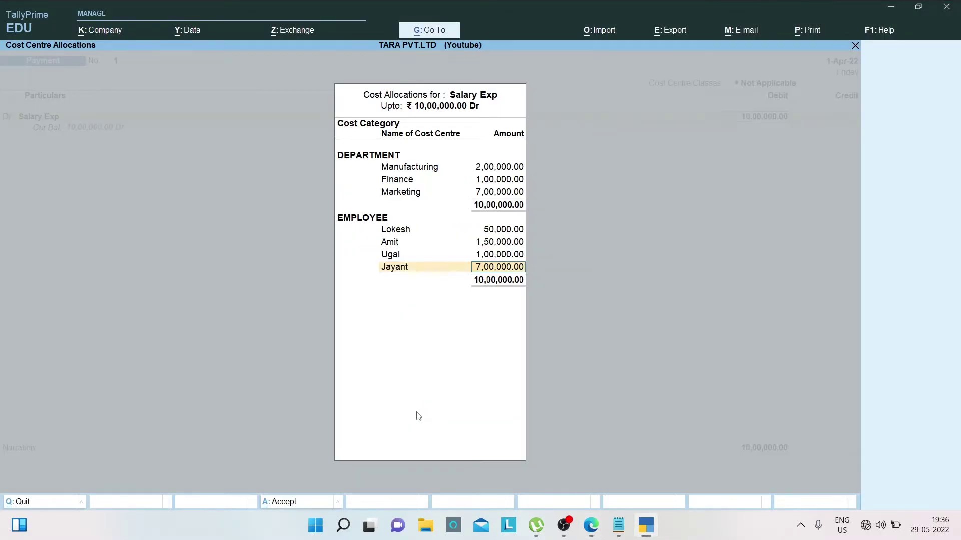
key(alt+Tab)
key(alt+Tab)
key(alt+Tab)
key(alt+Tab)
text(300000)
key(Return)
Step: Allocate 2,00,000 of the salary to the fifth employee listed in the PDF
text(Ni)
key(Return)
key(alt+Tab)
key(alt+Tab)
text(200000)
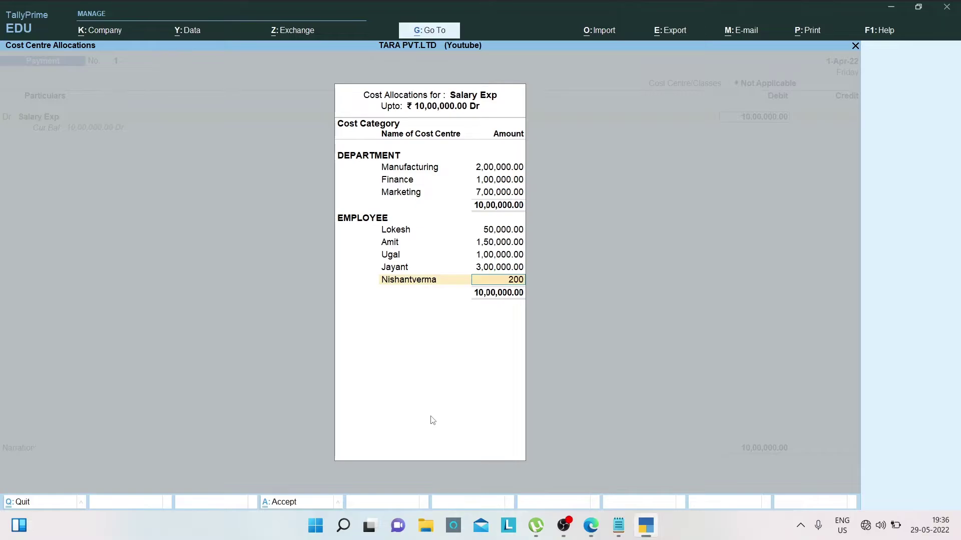
key(Return)
Step: Allocate the remaining 2,00,000 to the sixth employee listed in the PDF and accept the Salary Exp cost allocations
key(alt+Tab)
key(alt+Tab)
text(Su)
key(Return)
text(4)
key(BackSpace)
key(BackSpace)
key(BackSpace)
key(Return)
key(Return)
key(Return)
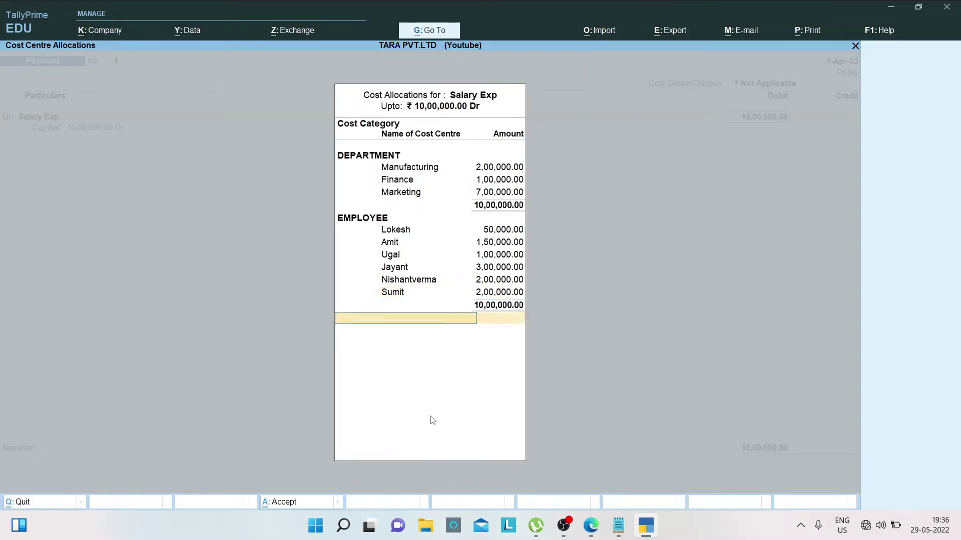
key(Return)
Step: Finish the Salary Exp cost allocations and choose Cash as the first credit ledger of the payment
key(Return)
key(BackSpace)
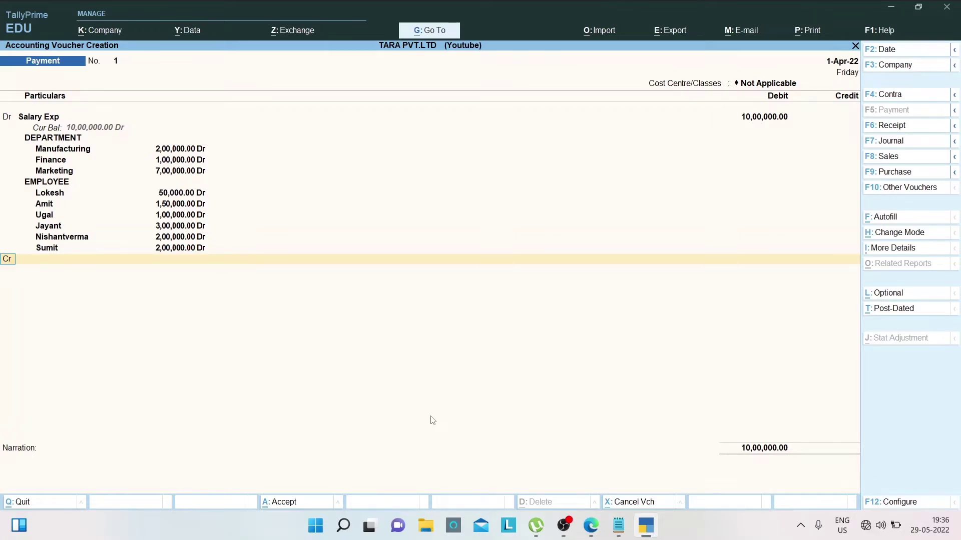
key(Return)
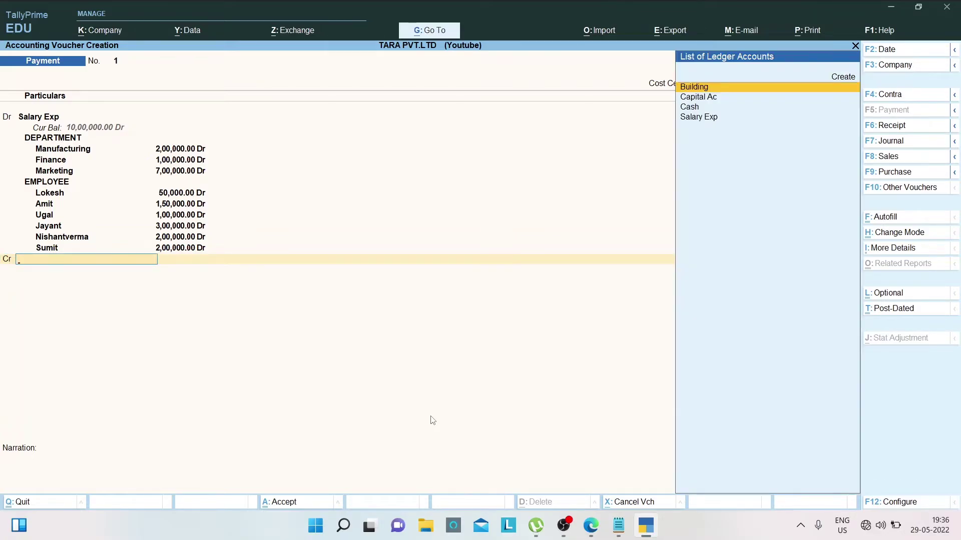
key(alt+Tab)
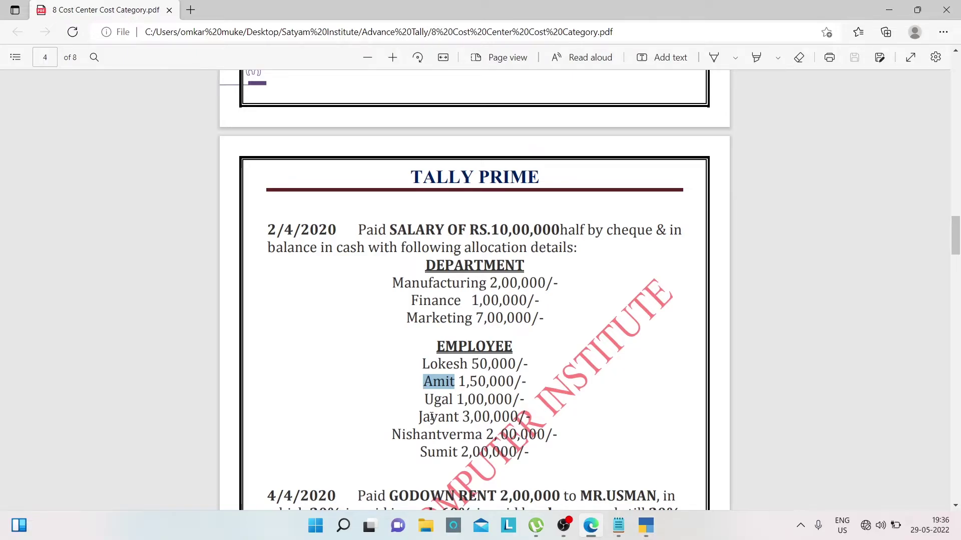
key(alt+Tab)
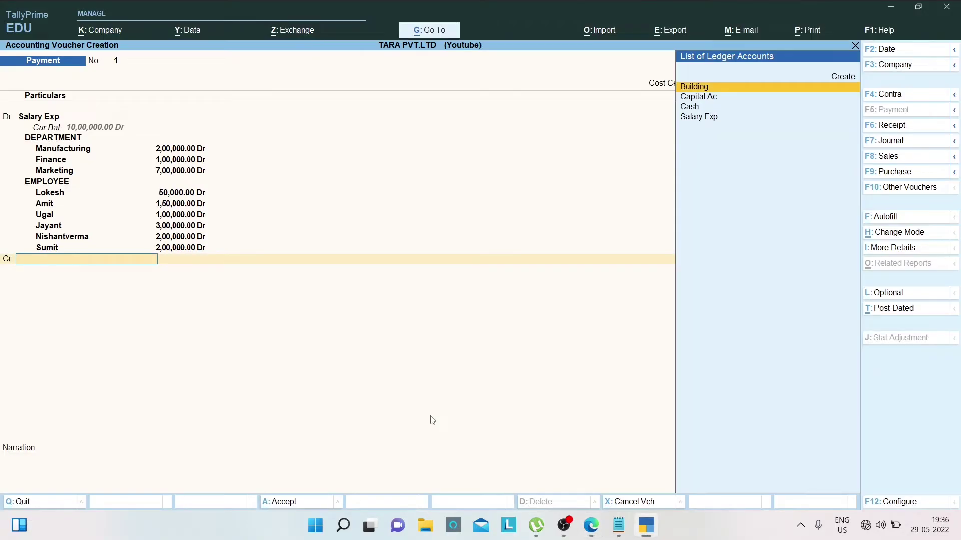
text(Cash)
key(Return)
Step: Check the payment split in the PDF and set the Cash credit to 5,00,000
key(alt+Tab)
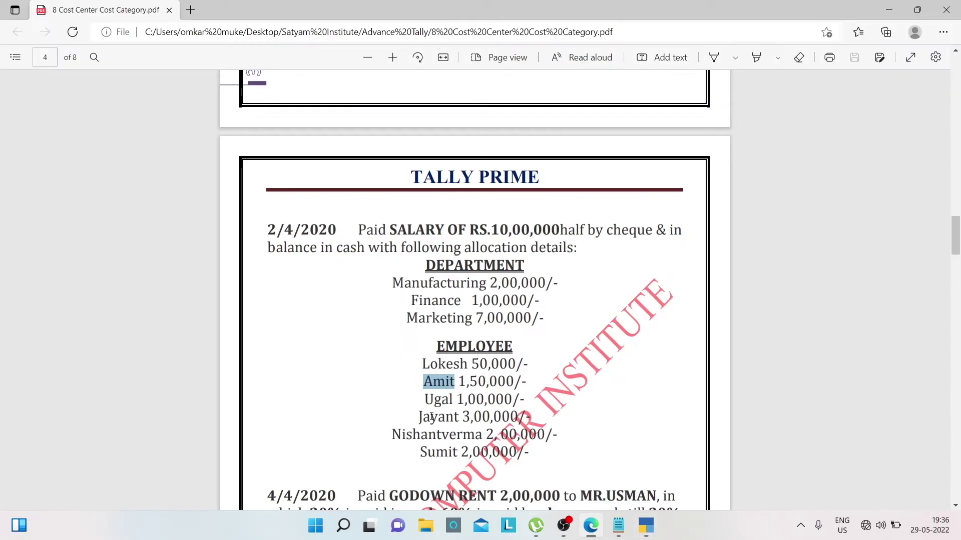
click(509, 350)
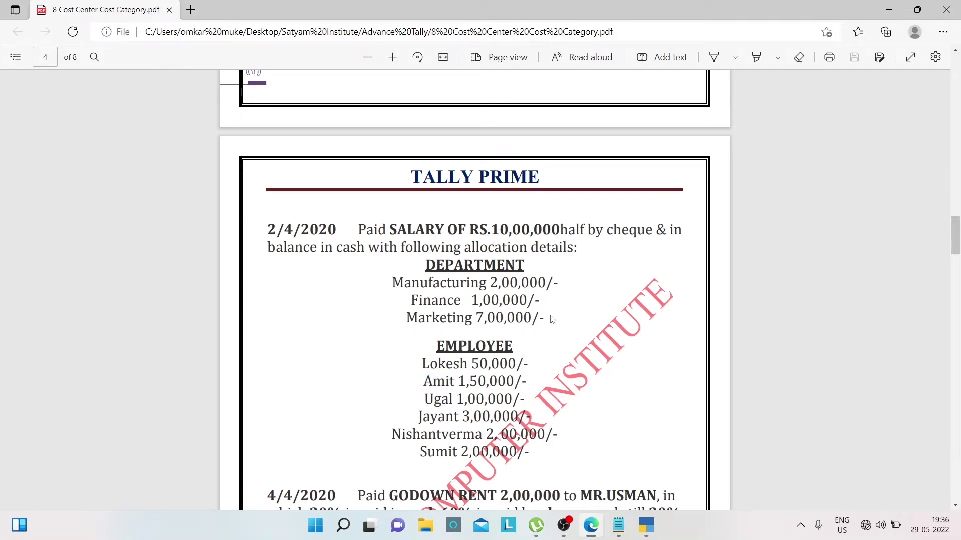
key(alt+Tab)
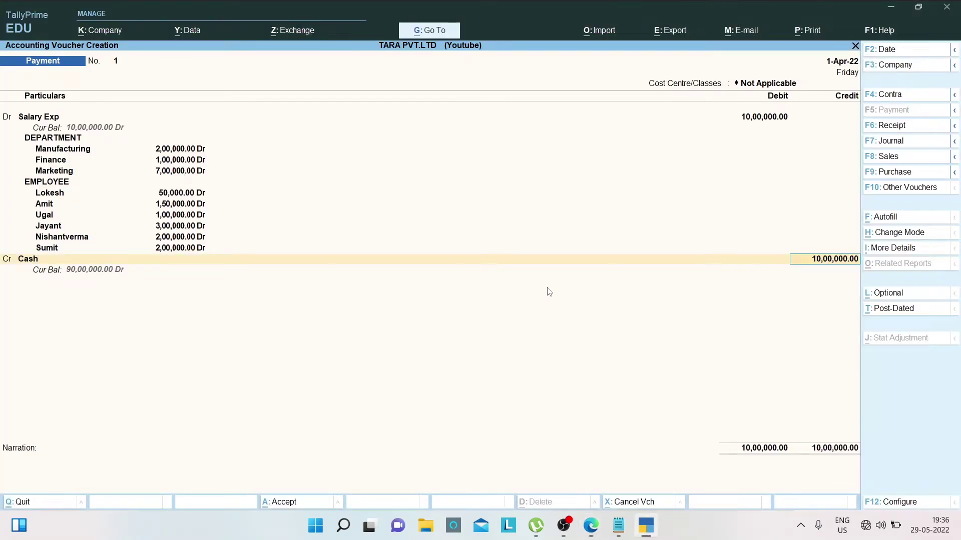
key(alt+Tab)
key(alt+Tab)
text(500000)
key(Return)
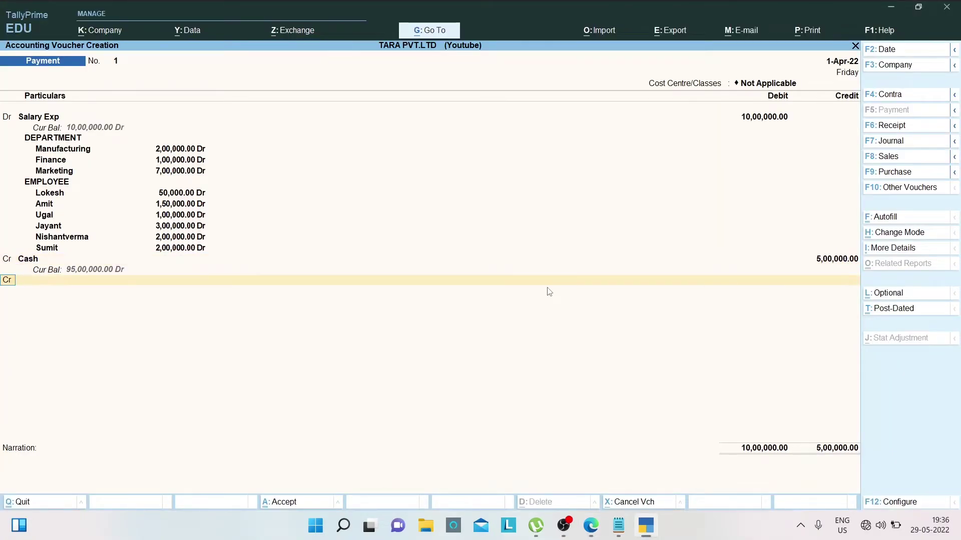
Step: Create a ledger named Bank under Bank Accounts for the second credit line
key(alt+c)
text(B)
key(Return)
text(Ba)
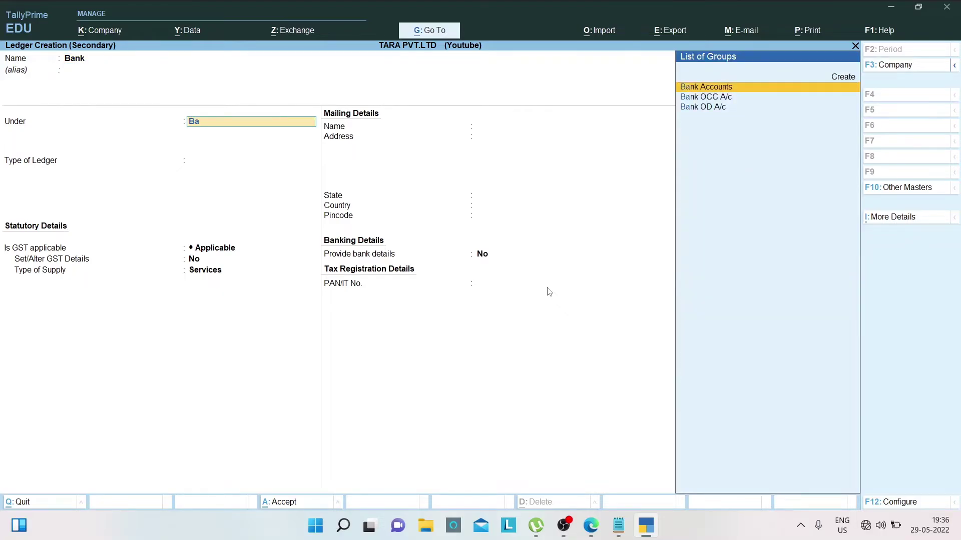
key(Return)
key(ctrl+a)
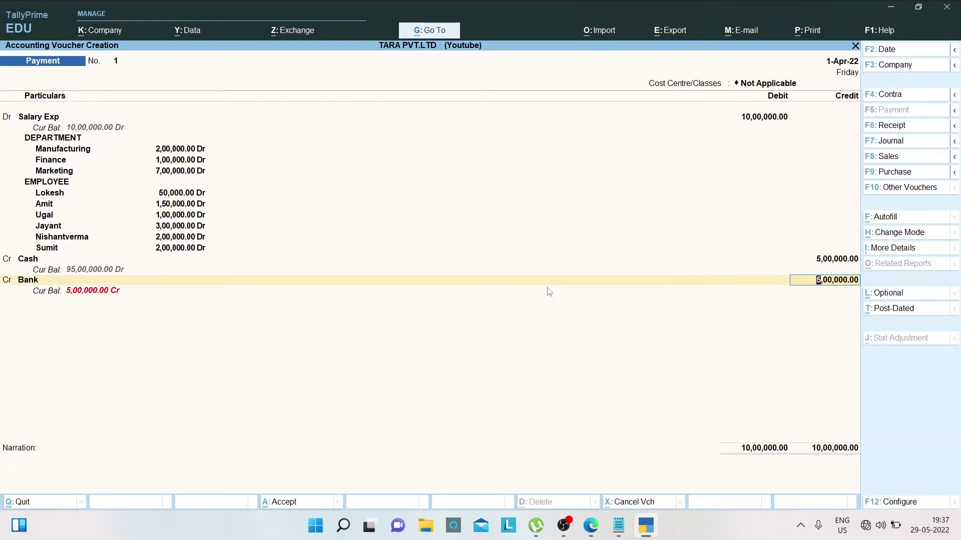
Step: Accept the 5,00,000 credit to Bank and save the salary payment voucher without a narration
key(Return)
key(Return)
key(ctrl+a)
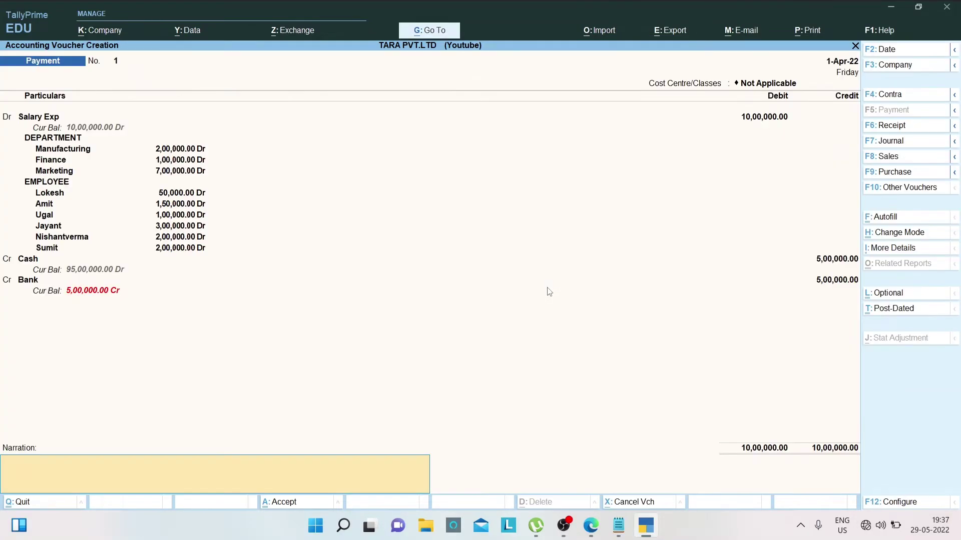
key(alt+Tab)
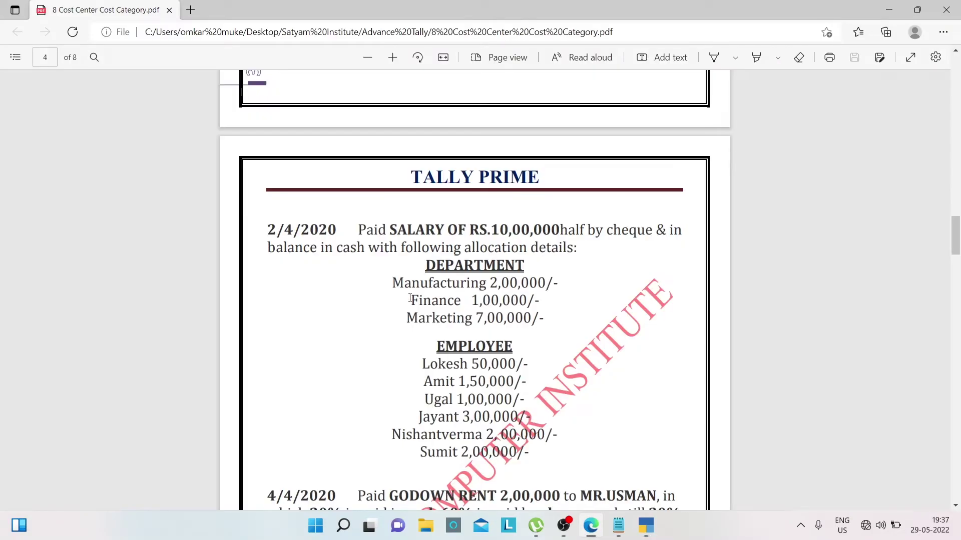
key(alt+Tab)
key(ctrl+a)
Step: Examine the 4/4/2020 godown rent transaction in the PDF for its cash, cheque and remaining shares and its STATE allocations
key(alt+Tab)
drag(959, 241, 956, 264)
drag(404, 164, 550, 186)
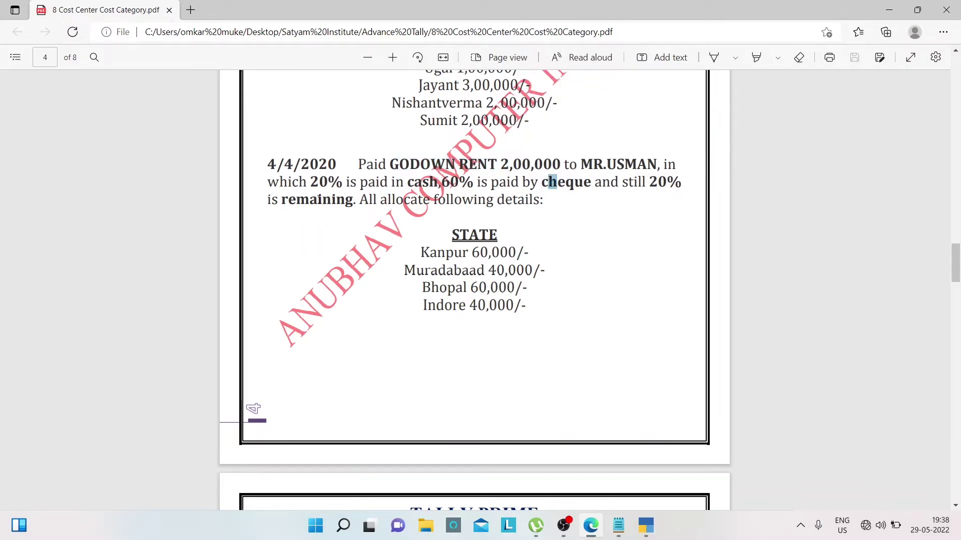
drag(319, 183, 376, 184)
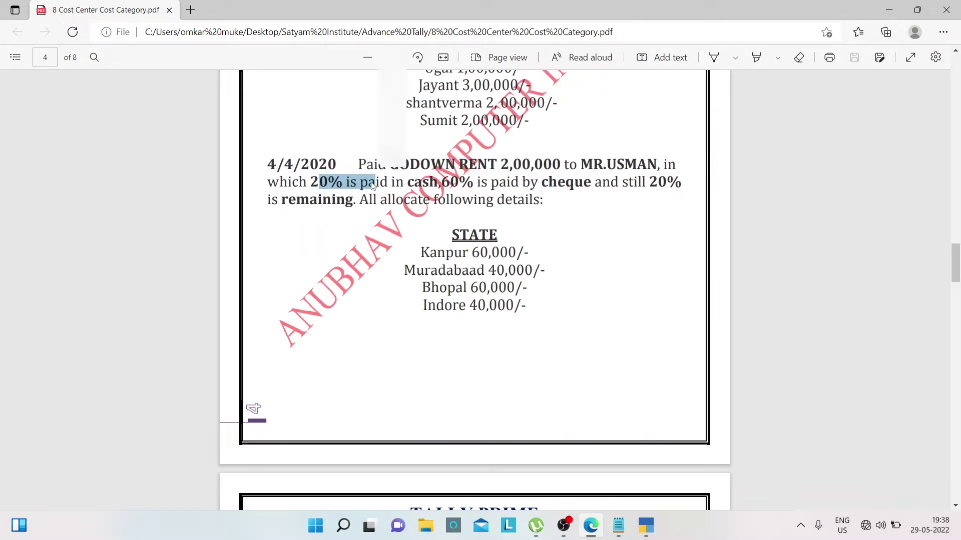
click(418, 187)
drag(459, 180, 548, 186)
drag(622, 184, 629, 191)
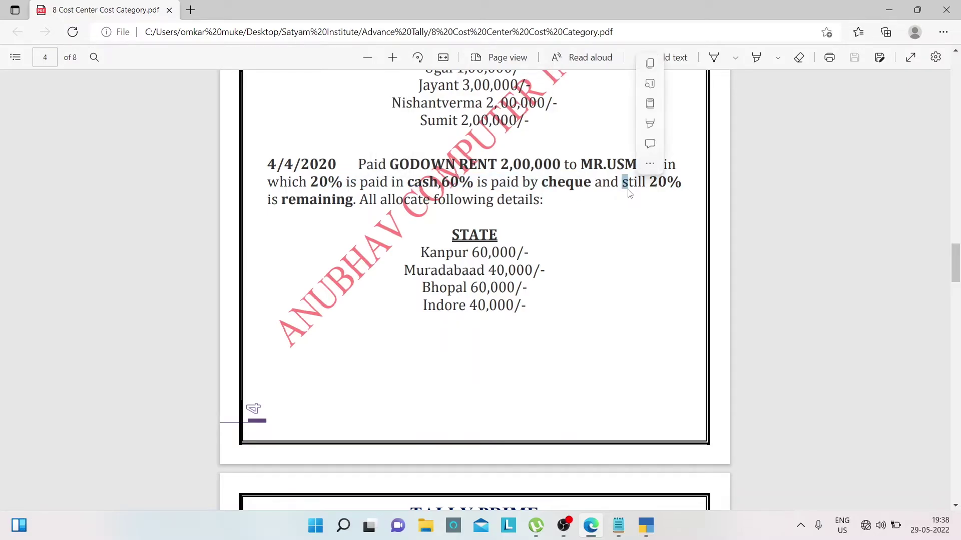
double_click(289, 202)
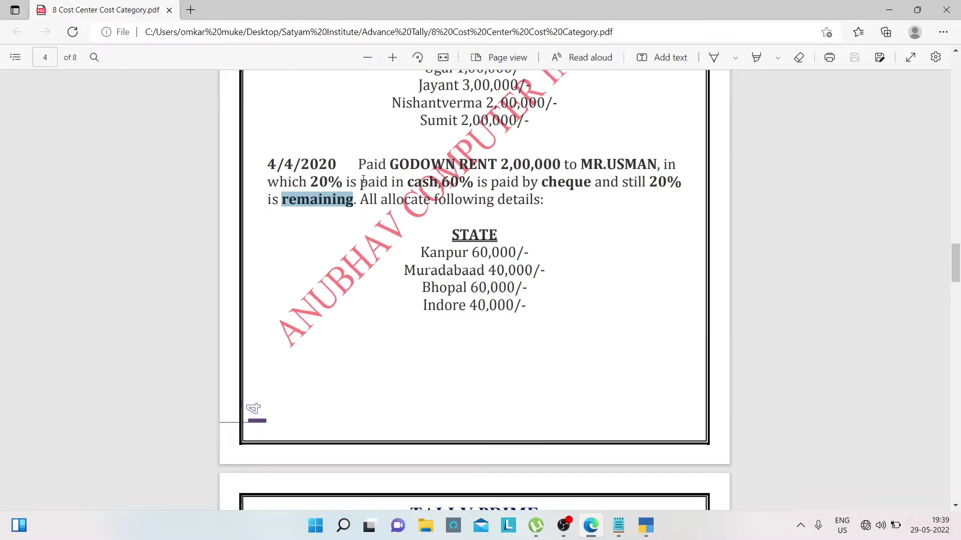
click(348, 191)
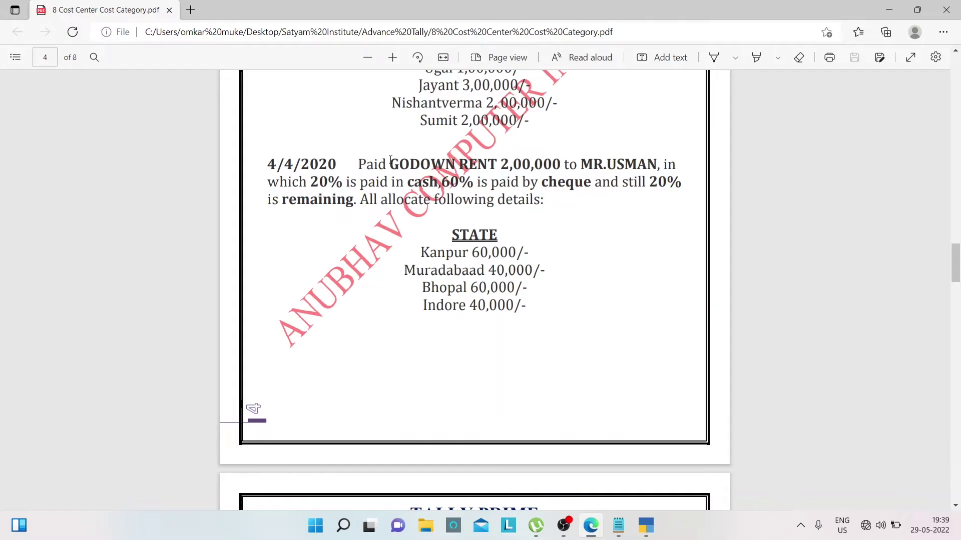
drag(958, 242, 958, 262)
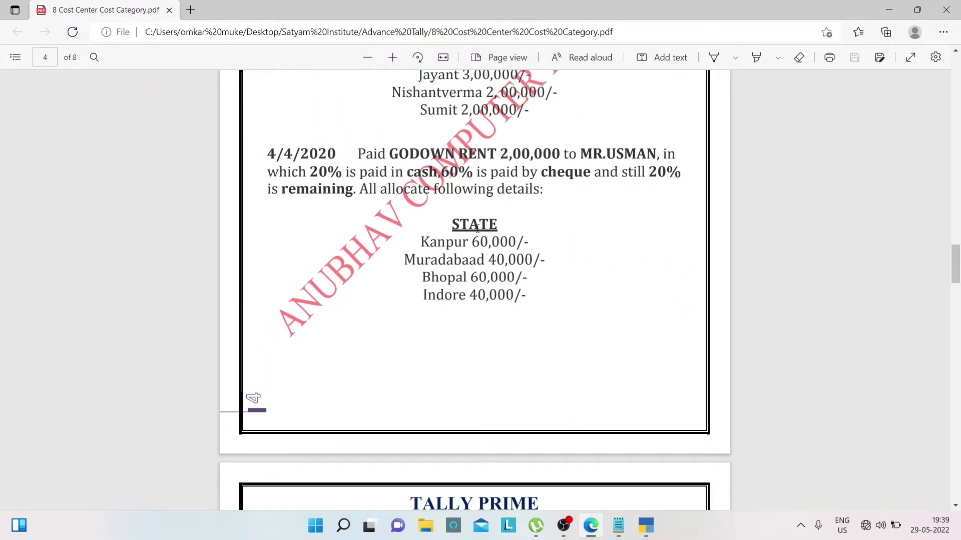
Step: Start the debit line of the new payment voucher by creating a Gowdown Rent ledger under Indirect Expenses
click(646, 525)
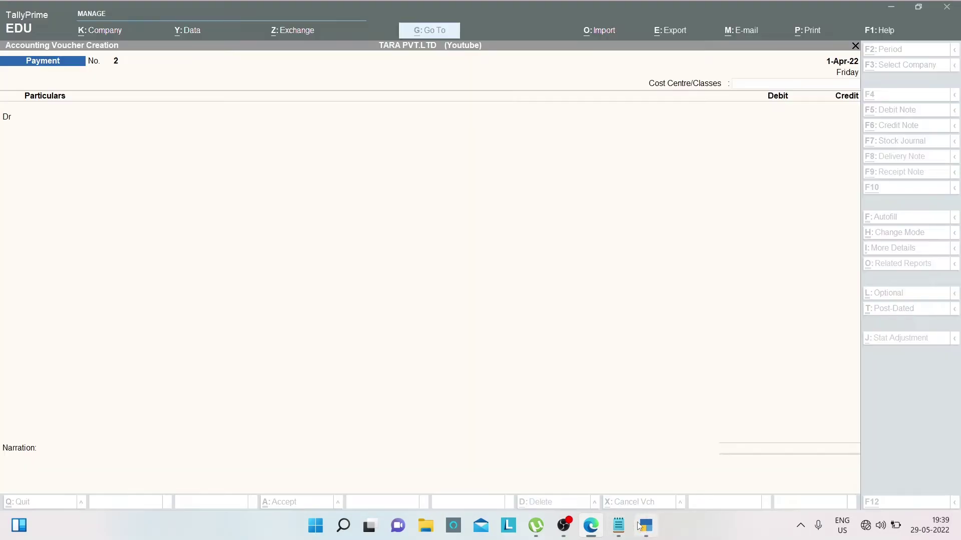
key(Escape)
key(Return)
key(Return)
key(Return)
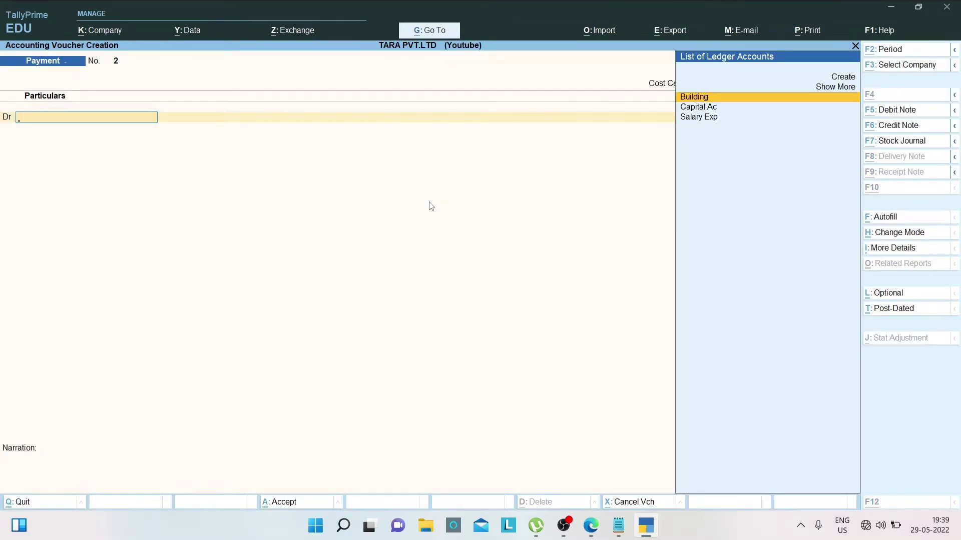
key(alt+c)
text(Gowdown Re)
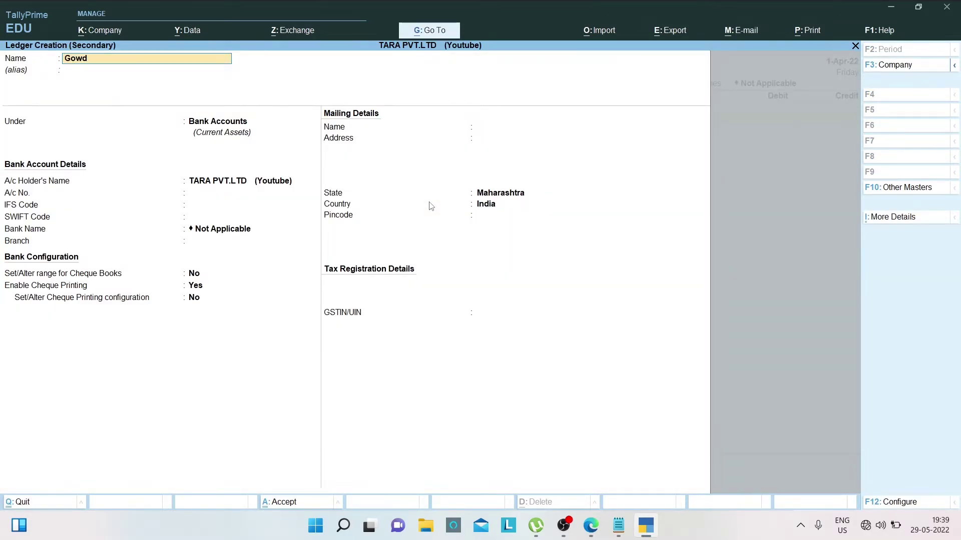
key(Return)
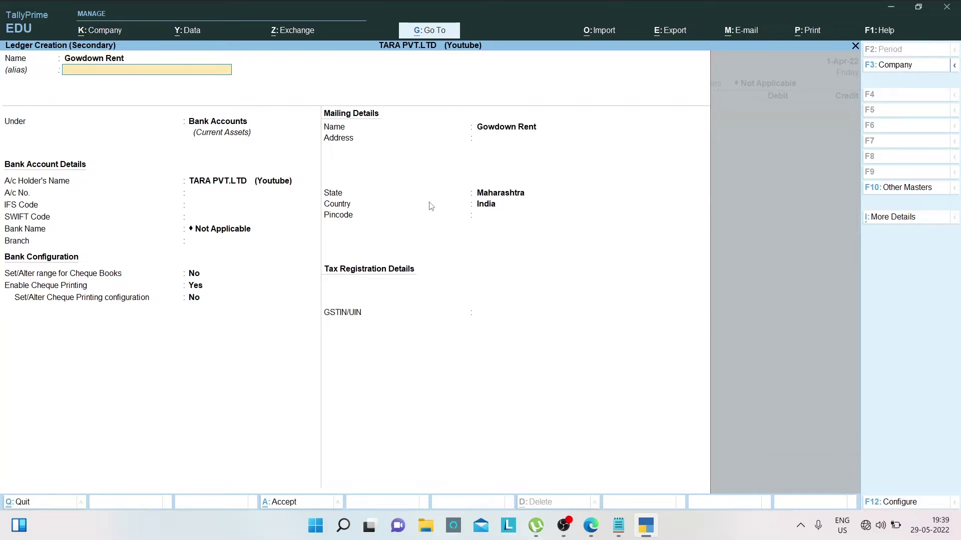
key(Return)
text(Ind)
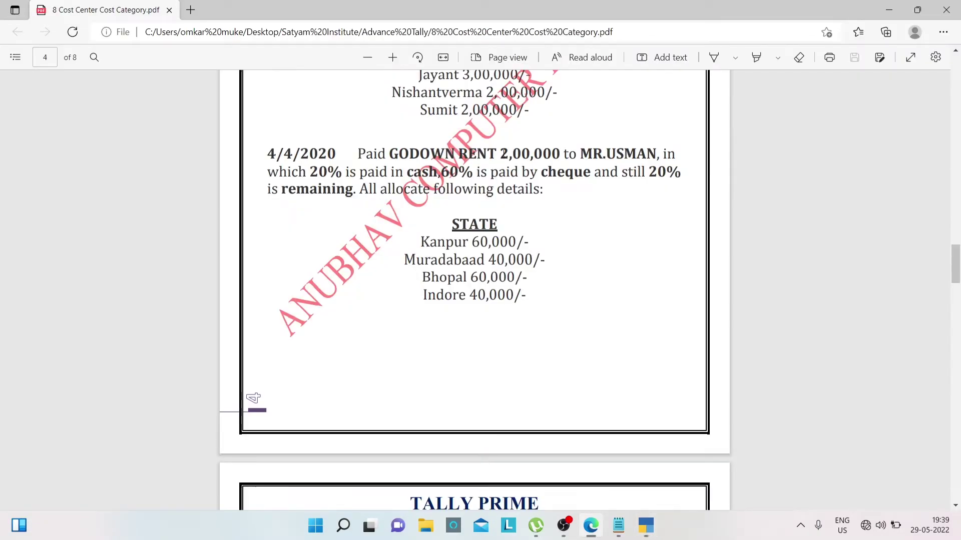
Step: Copy the rent amount from the PDF and enter 2,00,000 as the Gowdown Rent debit
drag(500, 156, 560, 161)
key(ctrl+c)
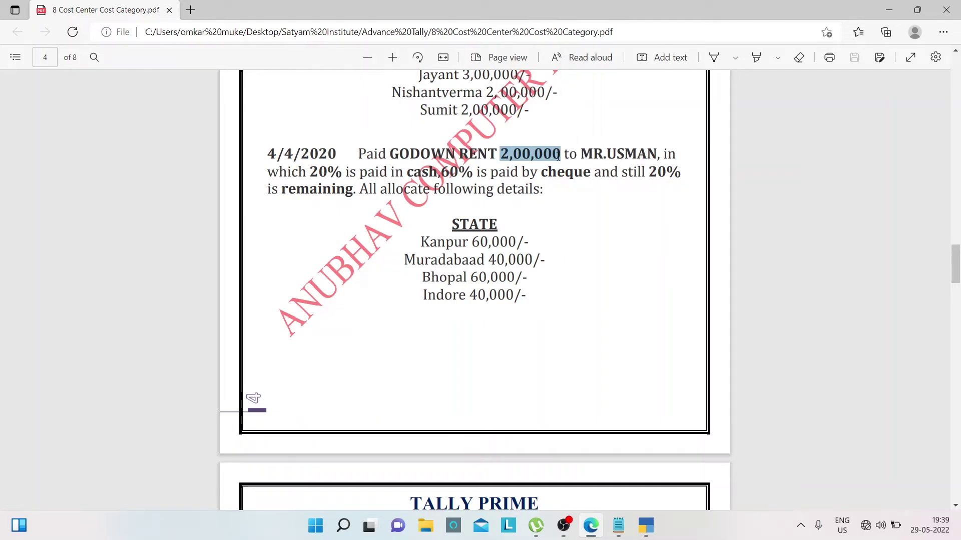
key(alt+Tab)
key(ctrl+v)
key(Return)
Step: Choose STATE as the cost category for the Gowdown Rent allocations, as given in the PDF
key(alt+Tab)
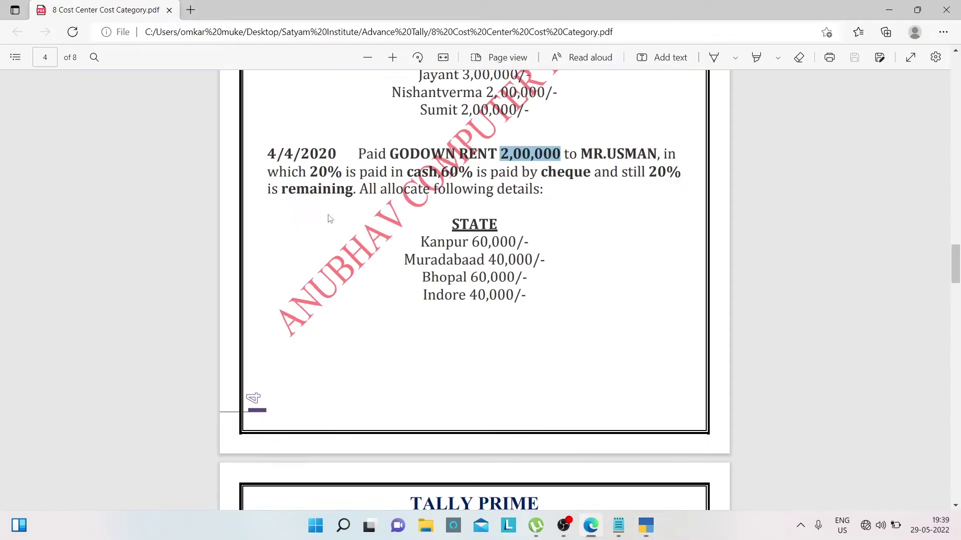
key(alt+Tab)
text(S)
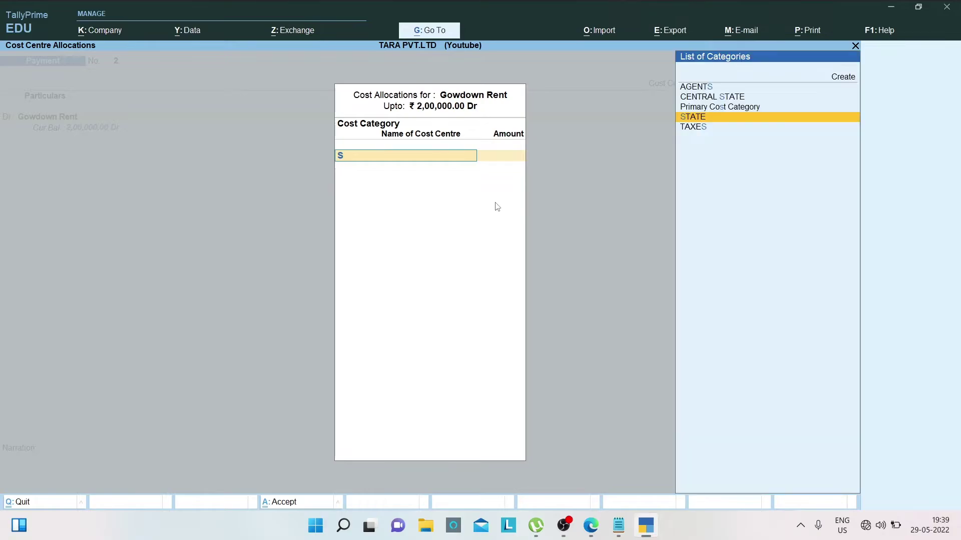
key(Return)
Step: Review the state allocations in the PDF and create the primary cost centre Kanpur in the STATE category
key(alt+Tab)
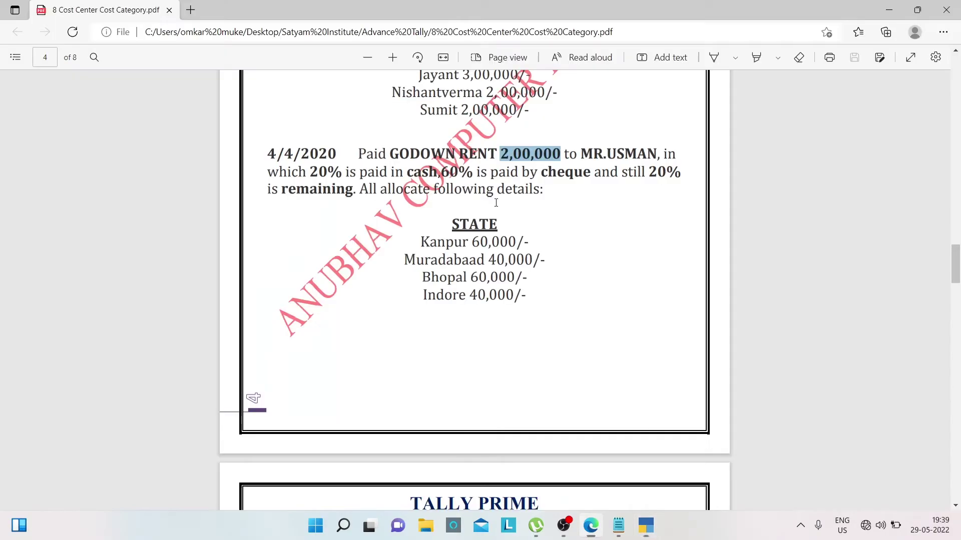
drag(425, 242, 513, 296)
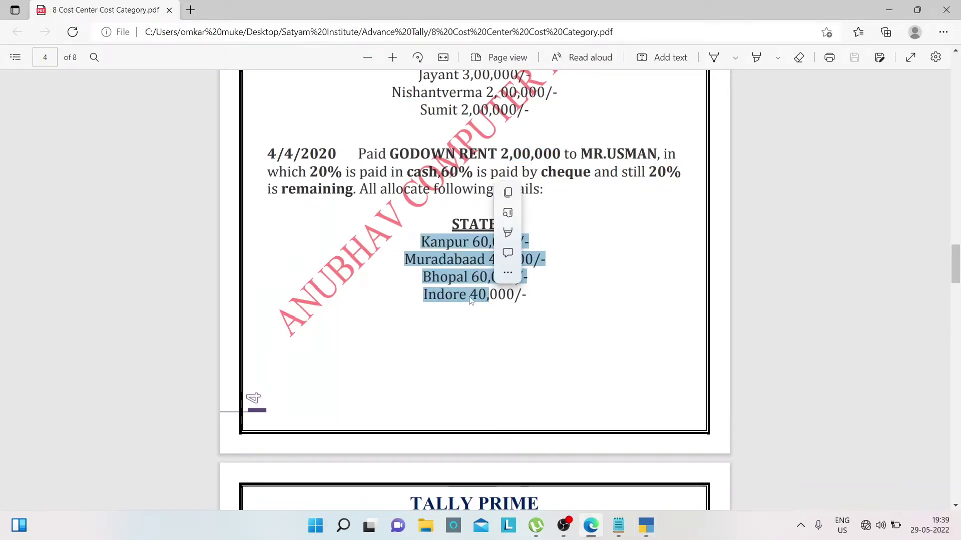
click(420, 282)
drag(422, 241, 474, 292)
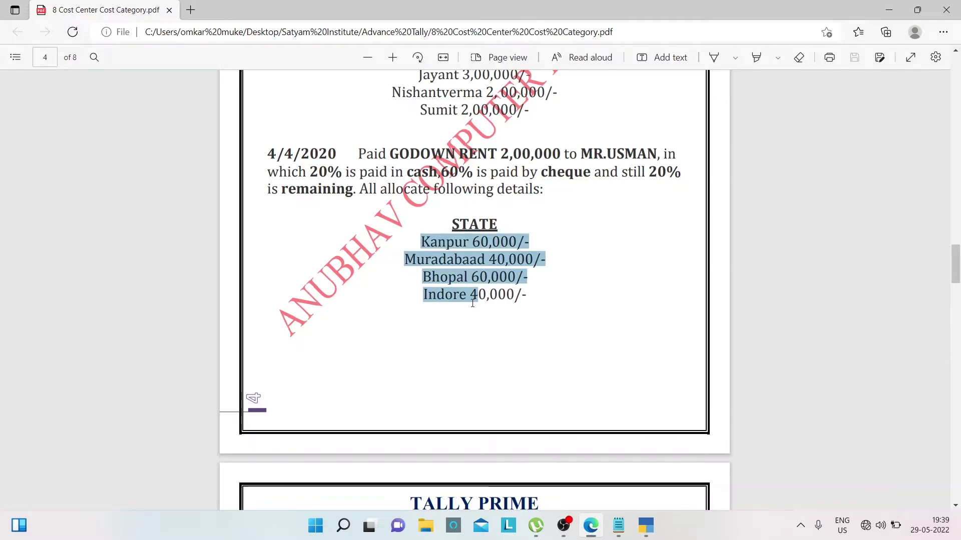
click(472, 293)
key(alt+Tab)
key(alt+c)
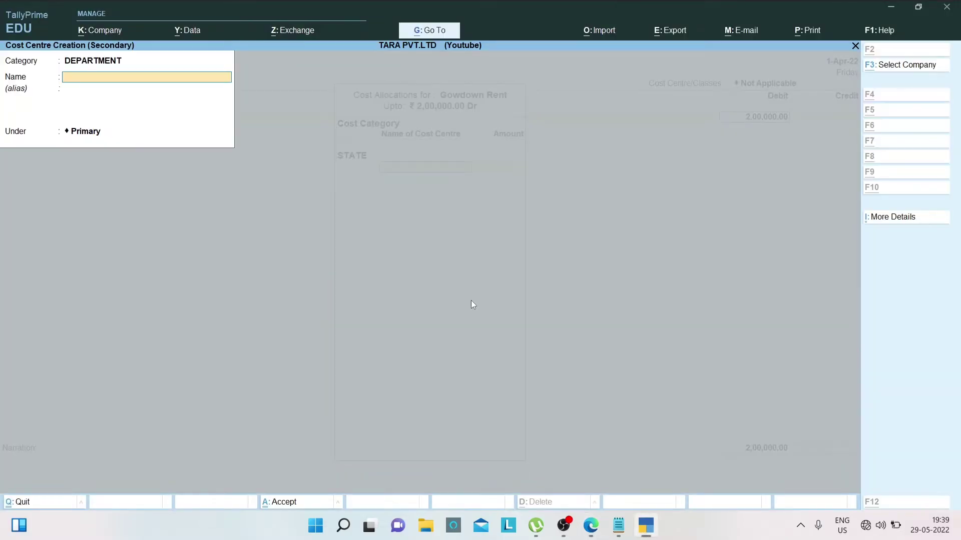
text(K)
key(BackSpace)
text(st)
key(Return)
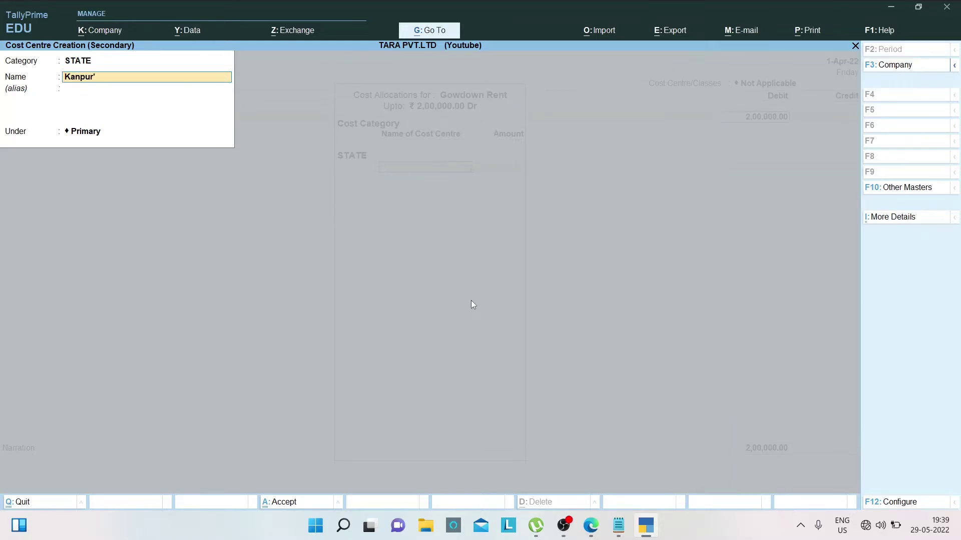
key(Return)
key(Return)
key(Return)
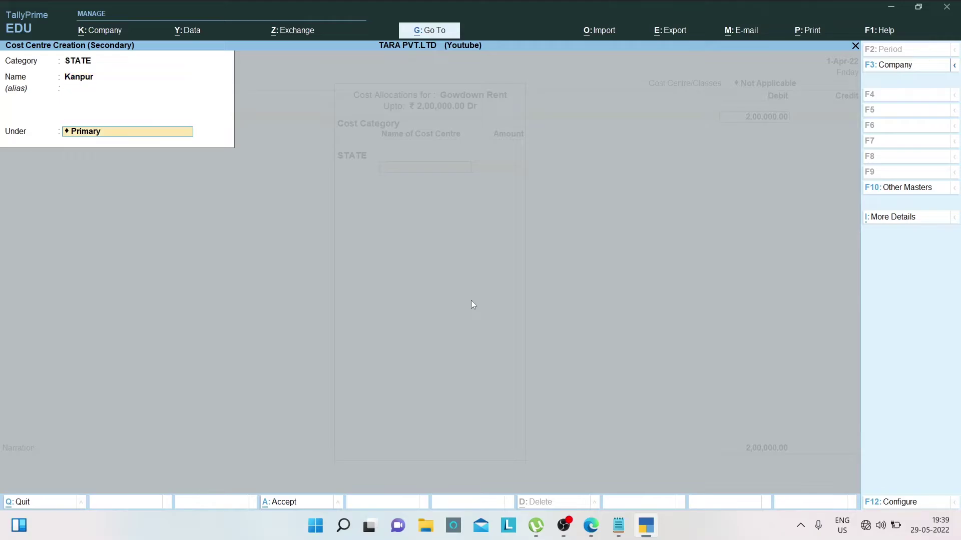
Step: Allocate 60,000 of the Gowdown Rent to Kanpur, as listed in the PDF
key(alt+Tab)
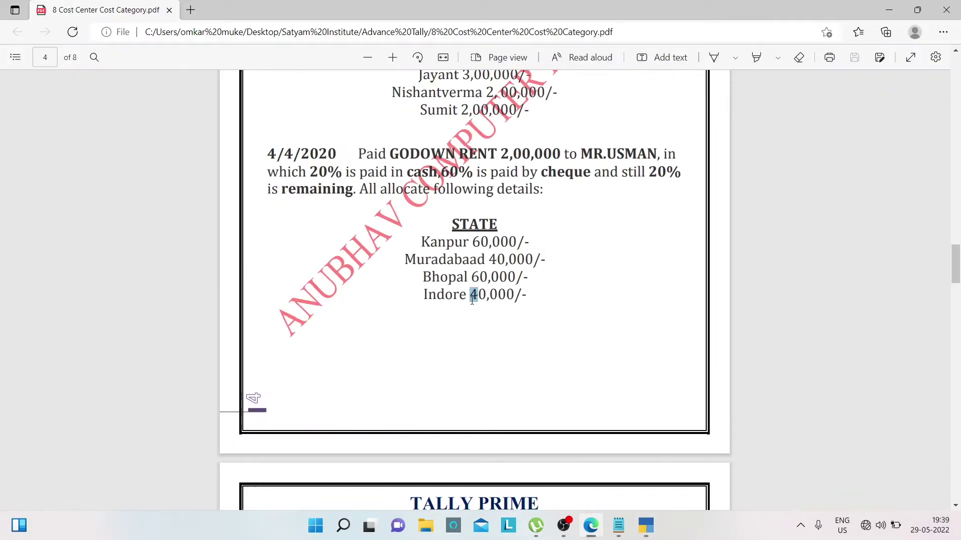
key(alt+Tab)
text(60000)
key(Return)
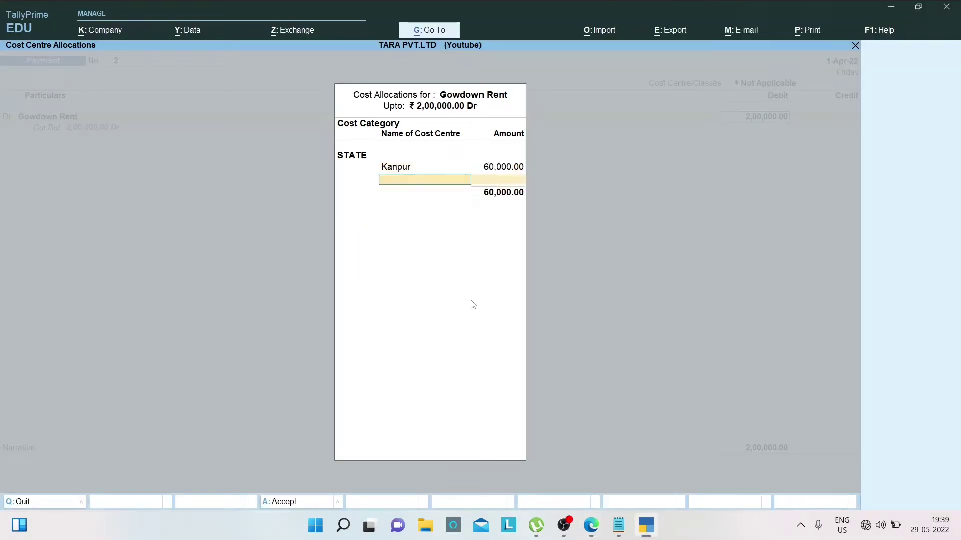
Step: Create the Muradabaad cost centre with its name copied from the PDF and allocate 1,40,000 of the rent to it
key(alt+Tab)
drag(405, 267, 483, 266)
key(alt+Tab)
key(alt+c)
key(ctrl+v)
key(Return)
key(Return)
key(Return)
key(Return)
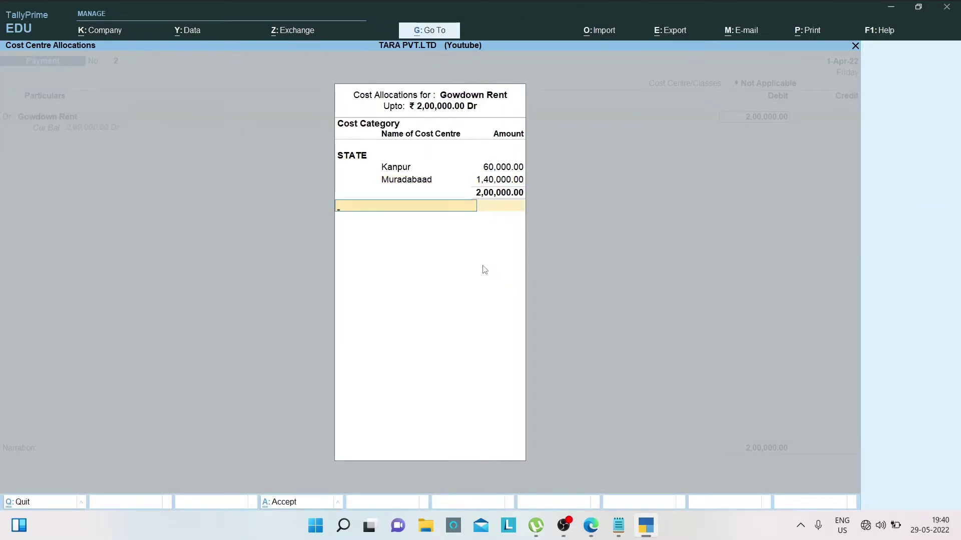
Step: Correct Muradabaad's share of the Gowdown Rent to 40,000, as listed in the PDF
key(Return)
key(Escape)
key(alt+Tab)
key(alt+Tab)
text(40,000)
key(Return)
Step: Create the primary cost centre Bhopal in the STATE category for the rent allocation
key(alt+Tab)
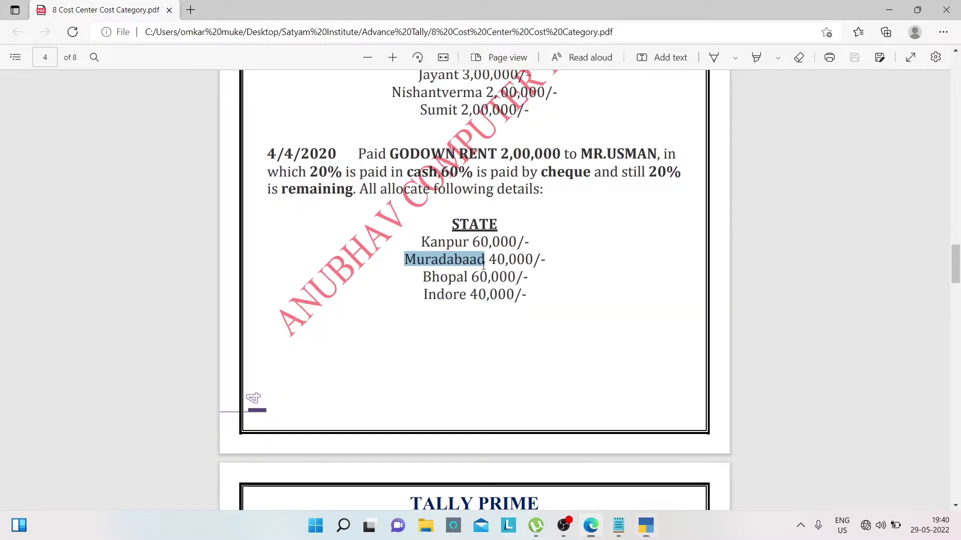
key(alt+Tab)
key(alt+c)
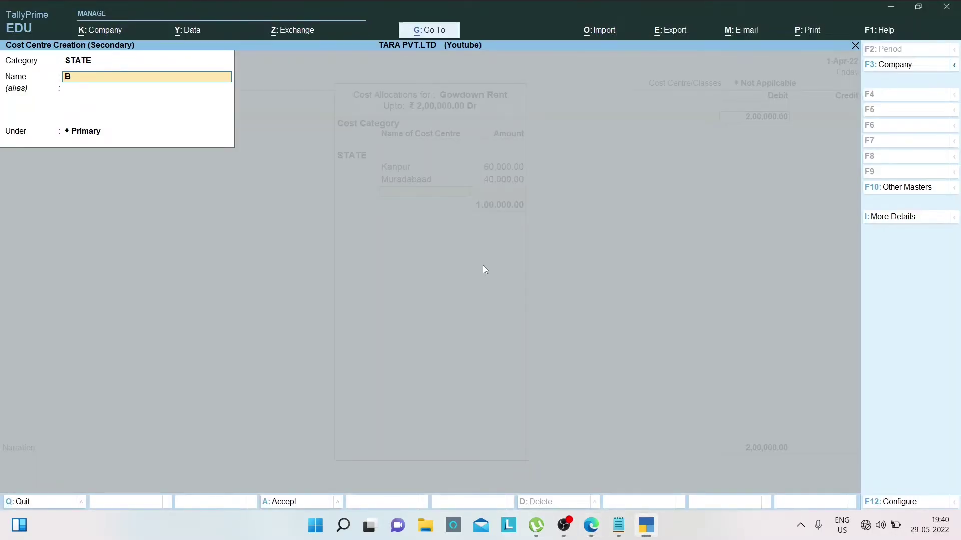
text(Bhopal)
key(ctrl+a)
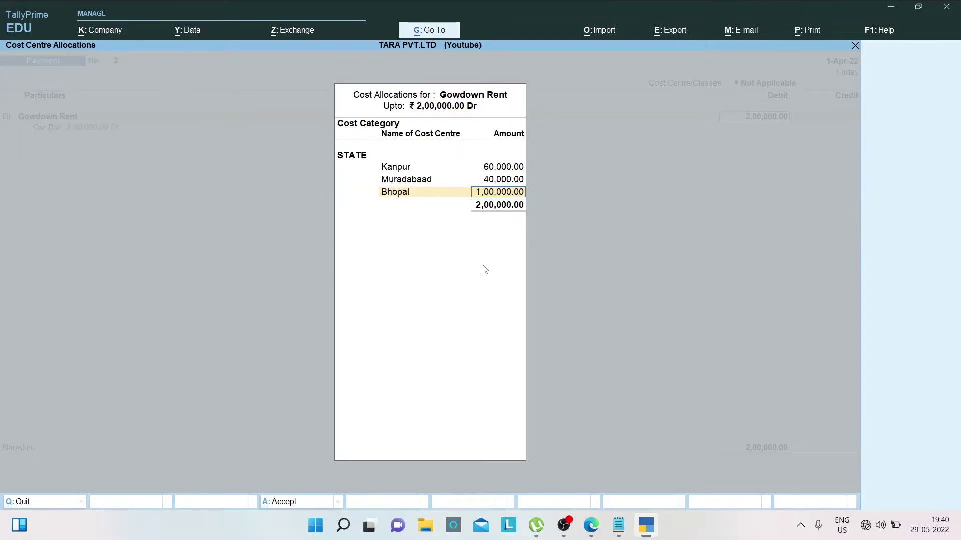
Step: Check Bhopal's share in the PDF and allocate 60,000 of the Gowdown Rent to it
key(Return)
key(alt+Tab)
key(alt+Tab)
key(BackSpace)
key(alt+Tab)
key(alt+Tab)
key(alt+Tab)
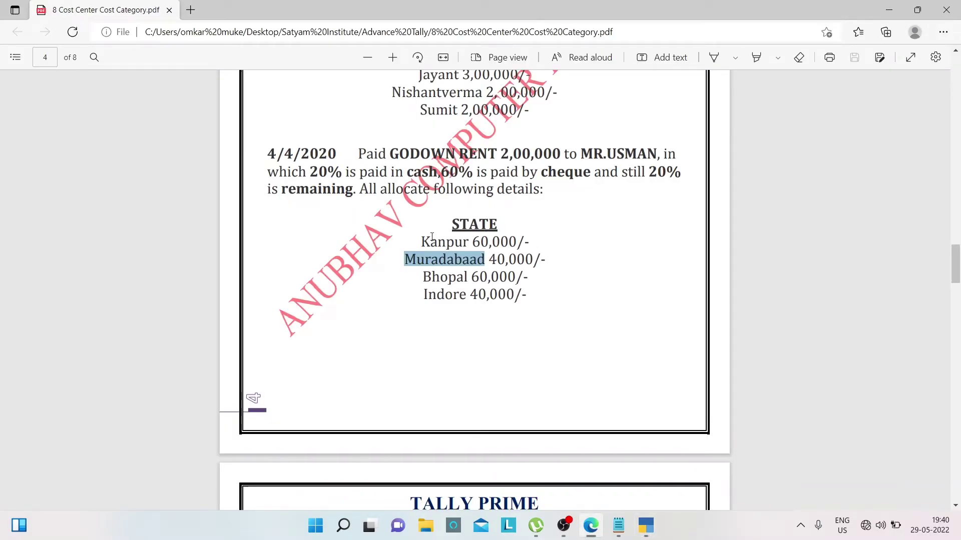
key(alt+Tab)
key(alt+Tab)
key(alt+Tab)
text(60,000)
key(Return)
Step: Create the Indore cost centre, allocate 40,000 of the rent to it, and complete the STATE cost allocations
key(alt+Tab)
key(alt+Tab)
key(alt+c)
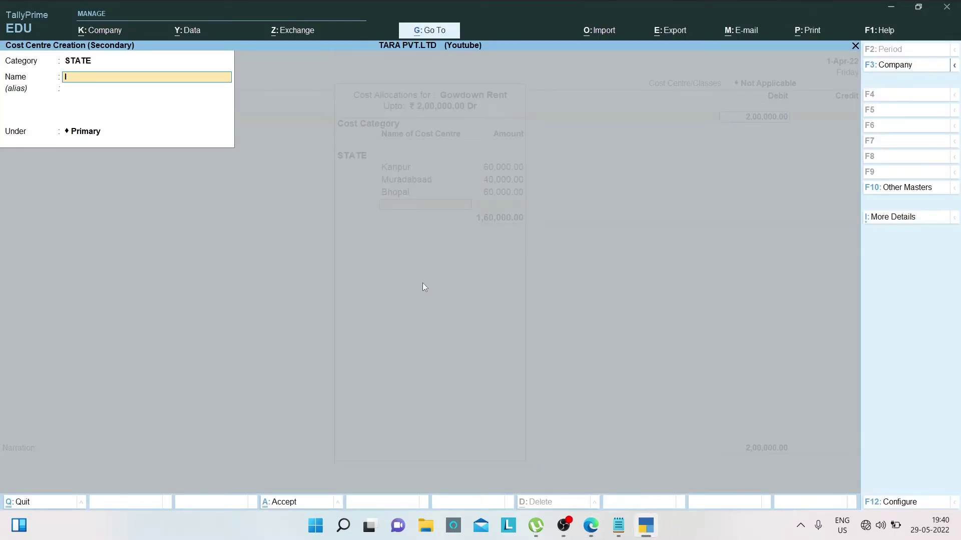
text(Indore)
key(Return)
key(Return)
key(Return)
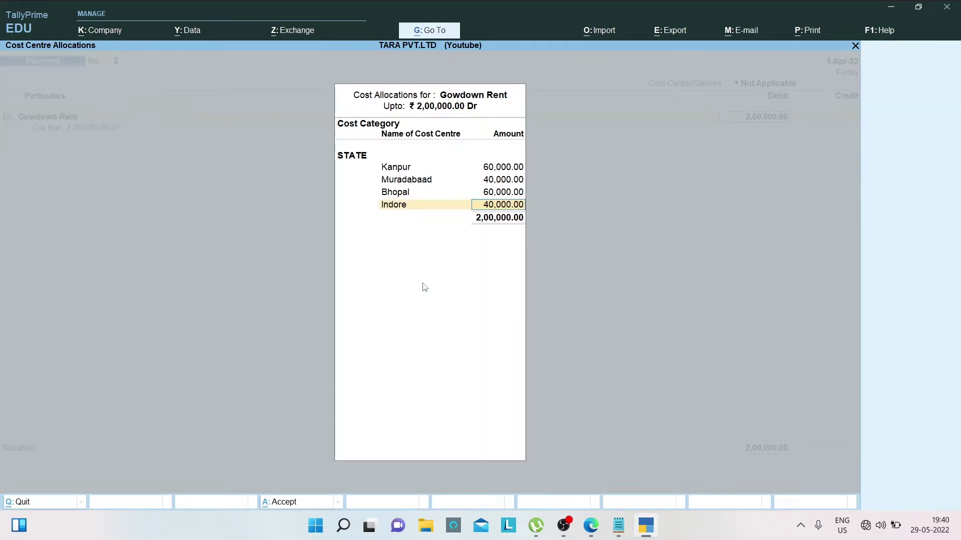
key(Return)
key(Return)
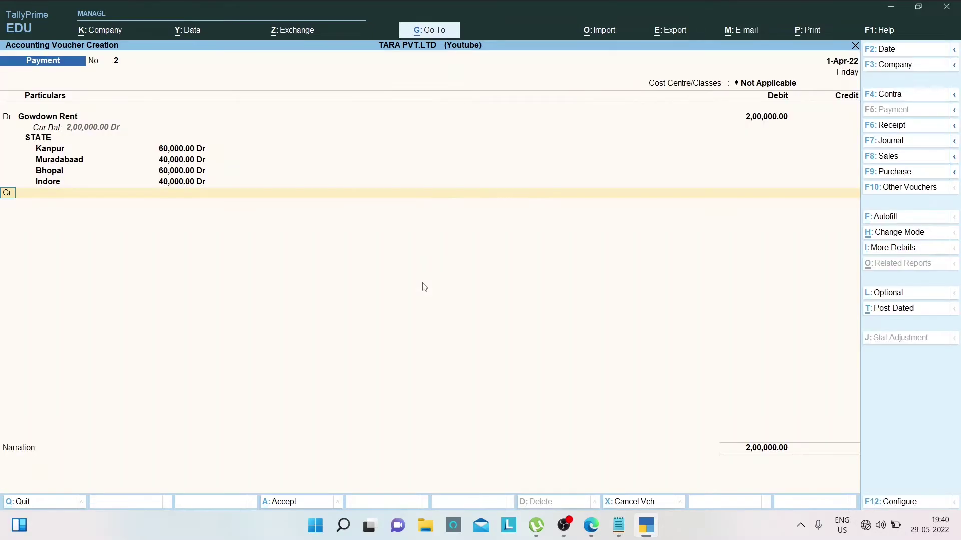
Step: Check the payment split in the PDF and credit Cash with 40,000, the 20% paid in cash
key(alt+Tab)
key(alt+Tab)
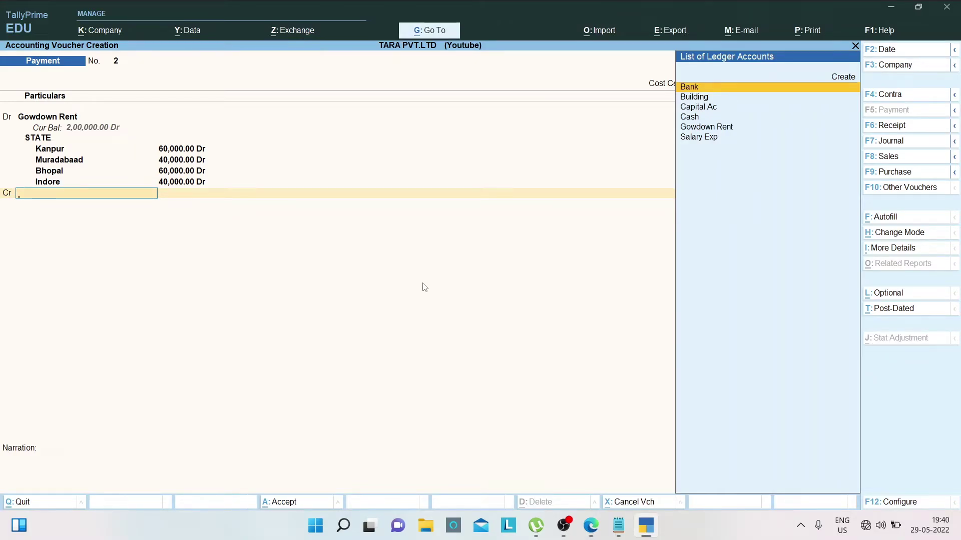
key(alt+Tab)
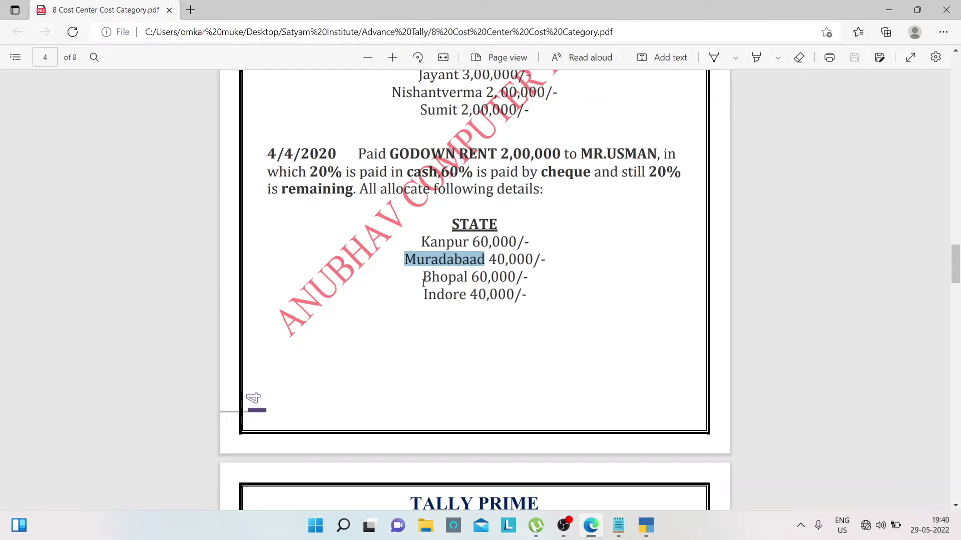
key(alt+Tab)
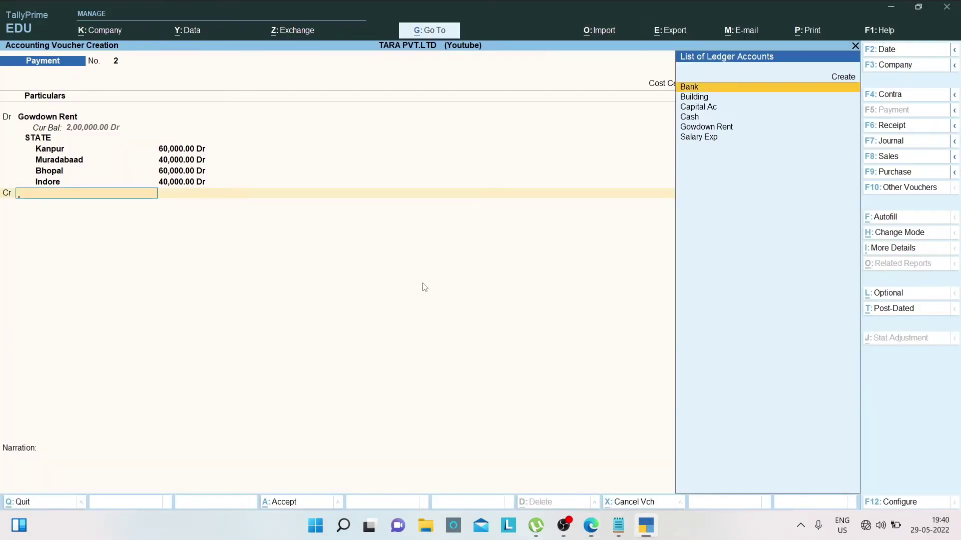
key(Down)
key(Down)
key(Return)
key(BackSpace)
key(Down)
key(Return)
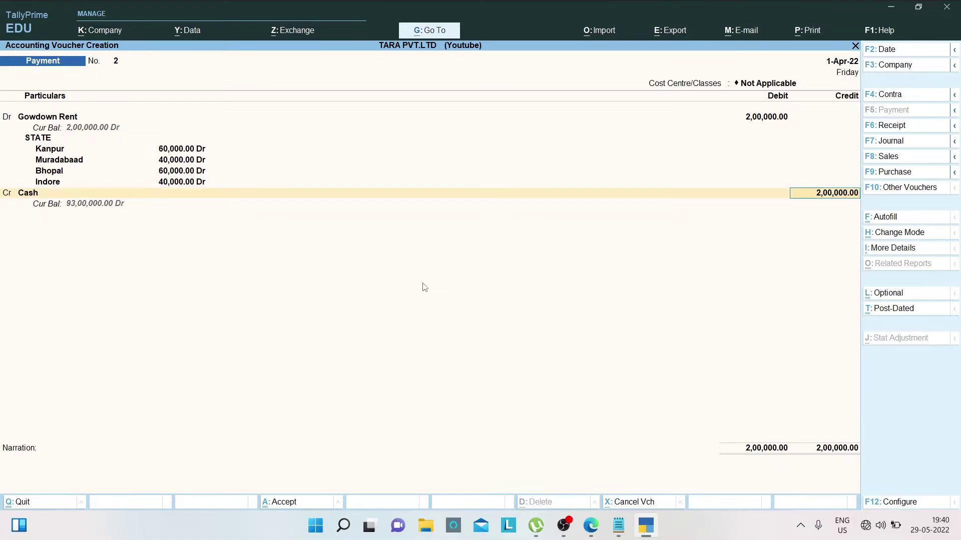
text(40000)
key(Return)
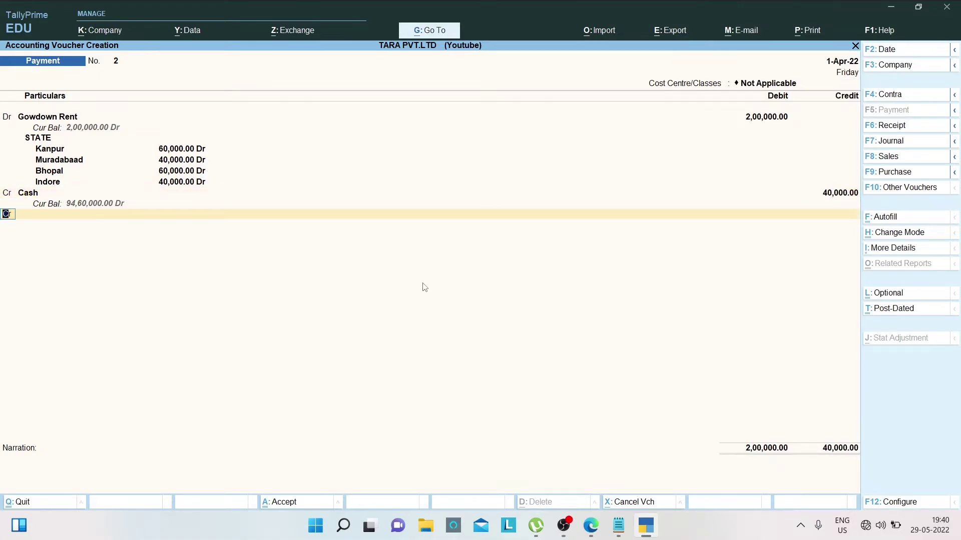
Step: Credit Bank with 1,20,000 for the 60% paid by cheque, accepting Cheque as the bank allocation's transaction type
key(Return)
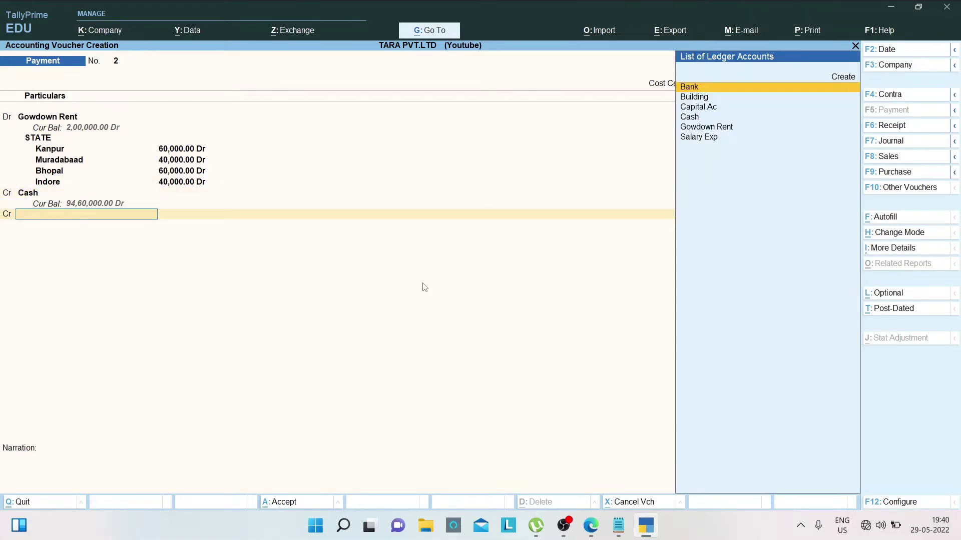
key(Return)
key(alt+Tab)
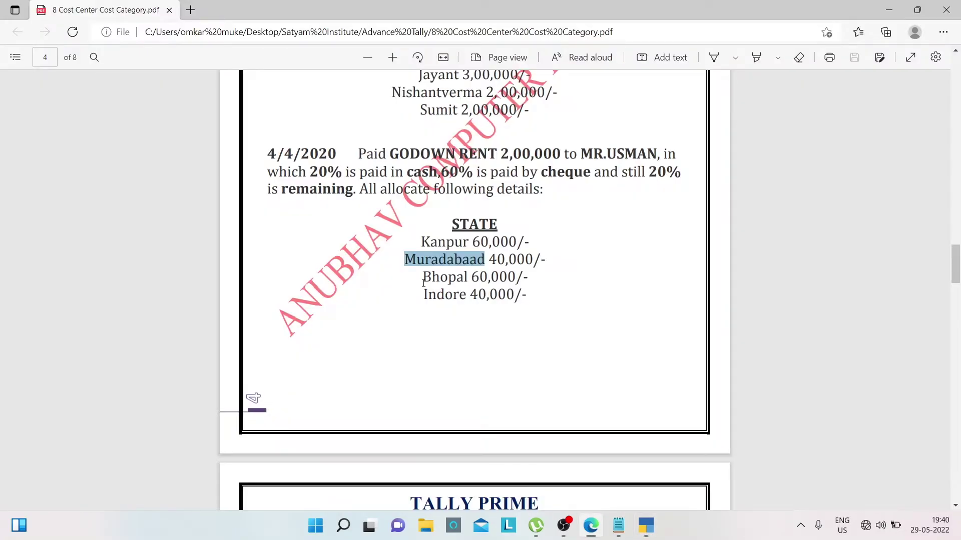
key(alt+Tab)
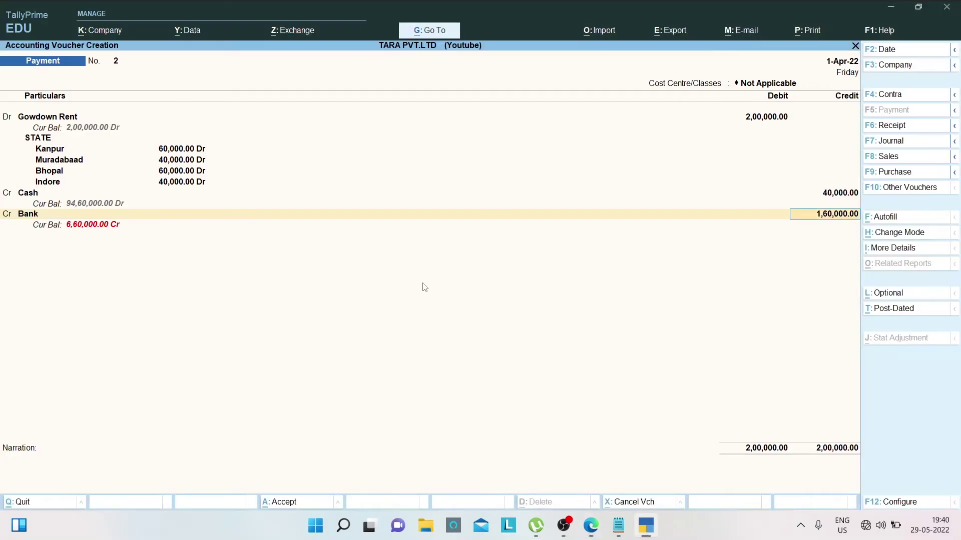
key(BackSpace)
text(120000)
key(Return)
key(Return)
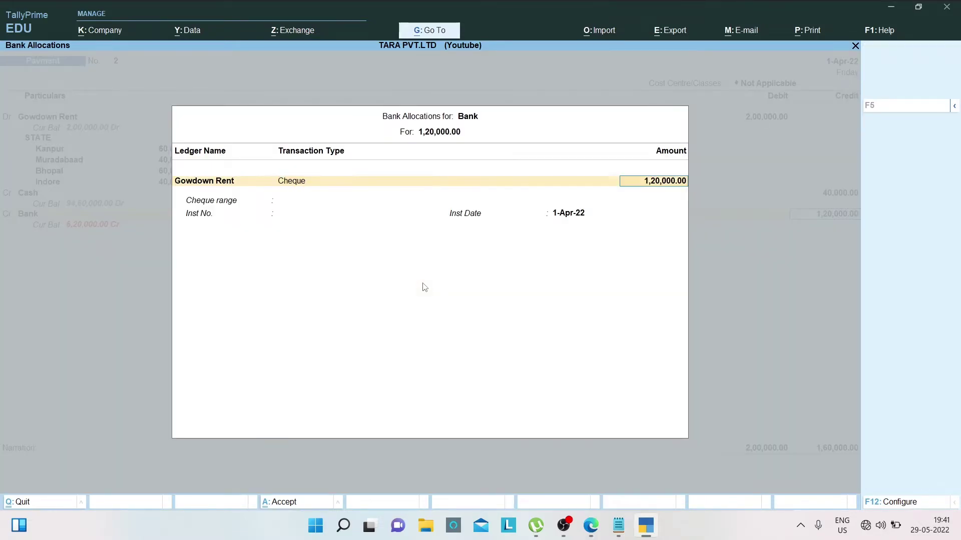
key(Return)
key(Return)
key(Return)
key(Return)
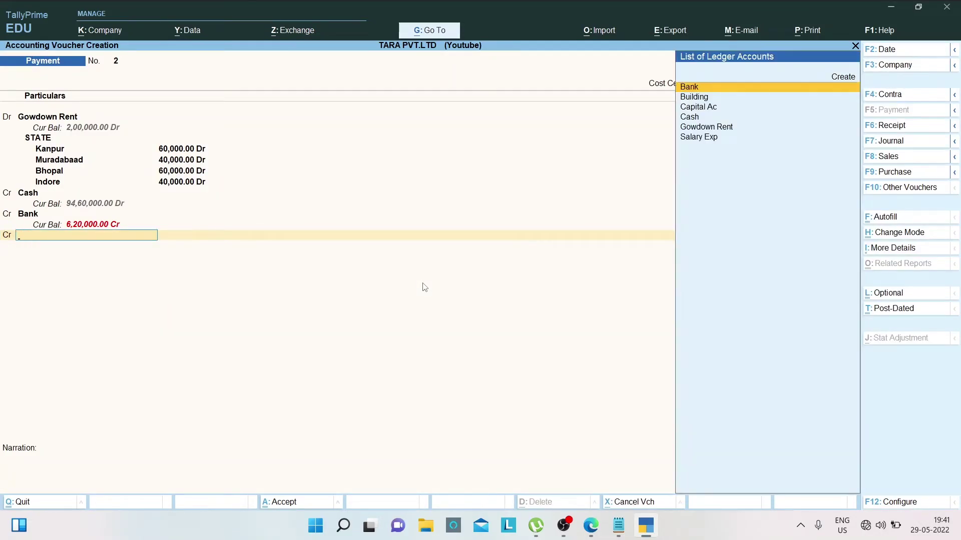
Step: Create a ledger for the rent payee named in the PDF, grouped under Sundry Creditors
key(alt+c)
text(Mr Su)
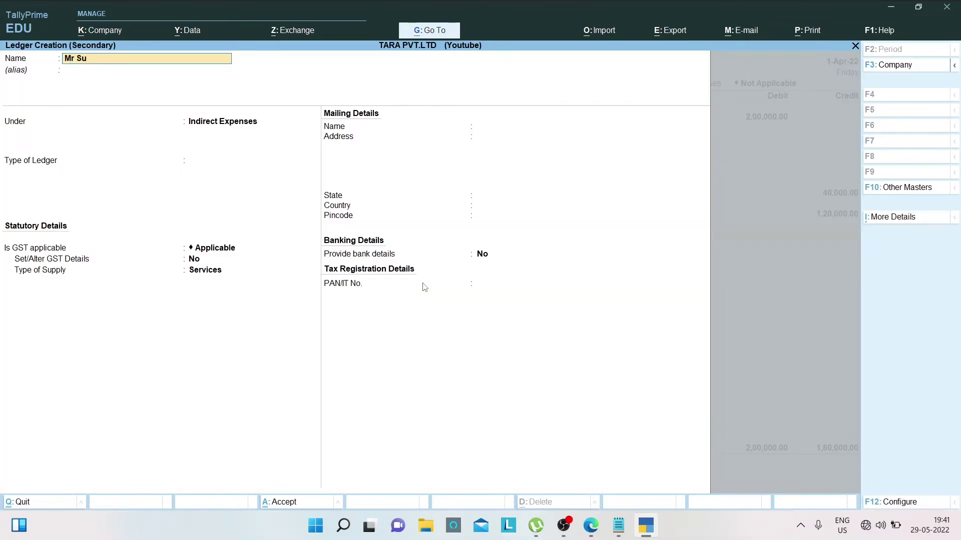
key(BackSpace)
key(BackSpace)
text(Usman)
key(Return)
text(Sun)
key(Return)
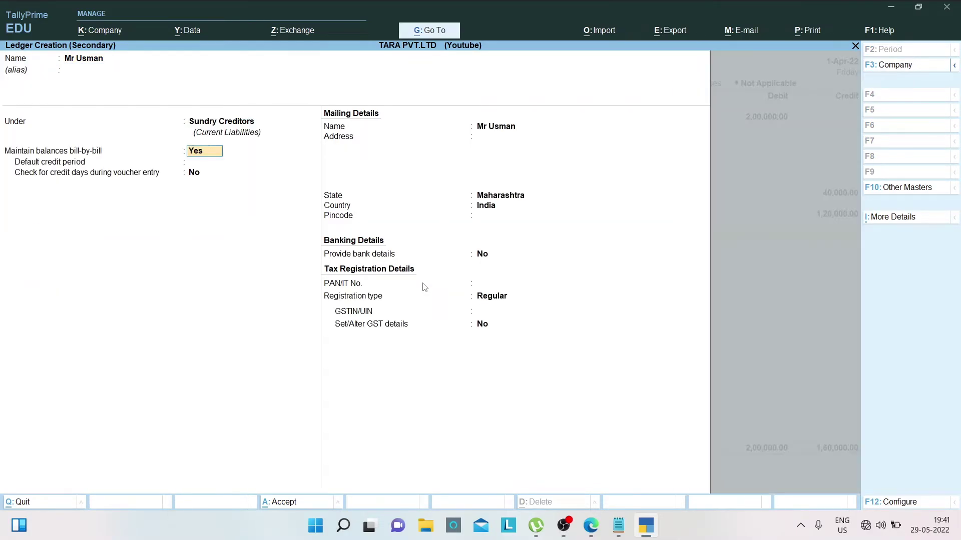
key(ctrl+a)
Step: Credit the rent payee with the remaining 40,000 as an On Account bill reference
key(Return)
key(Return)
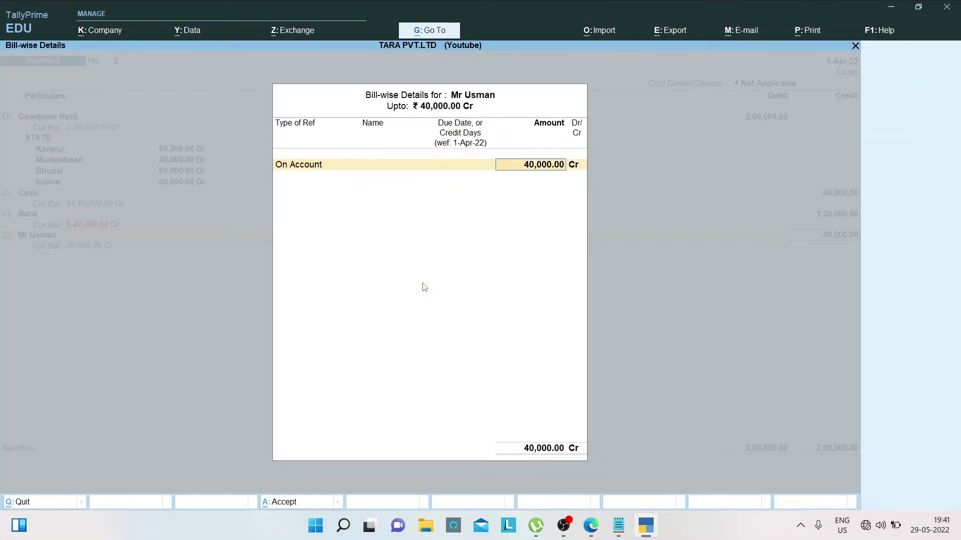
key(Return)
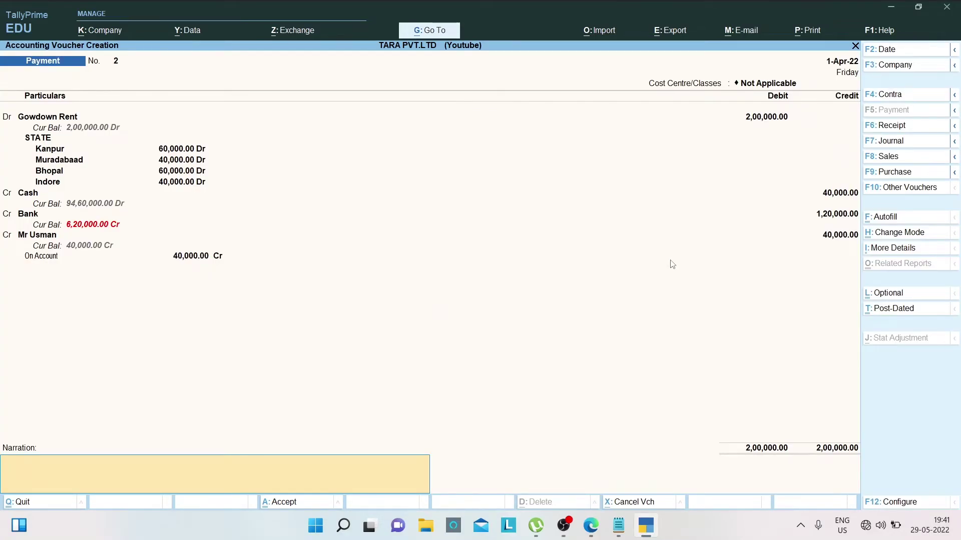
Step: Compare the payee's credit amount with the PDF transaction and save the Gowdown Rent payment voucher without a narration
click(842, 236)
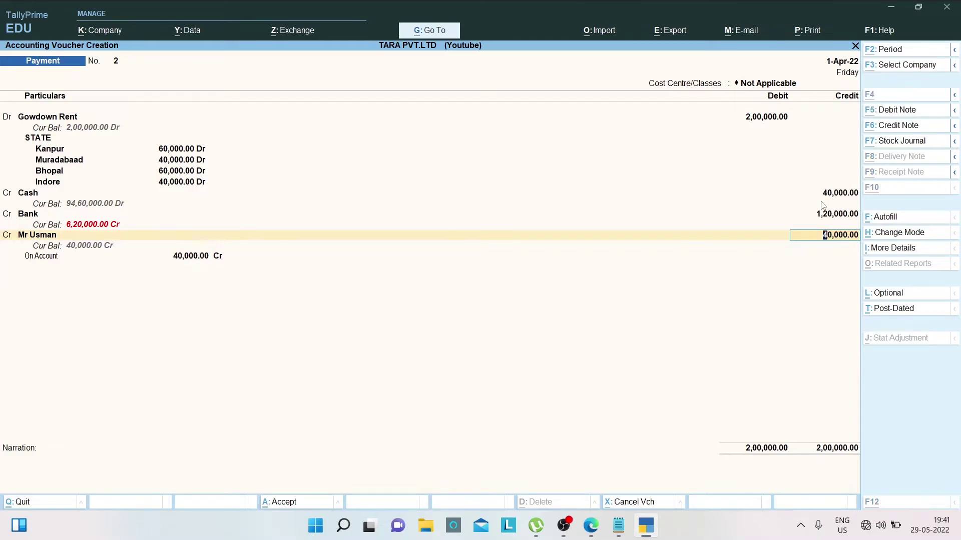
key(alt+Tab)
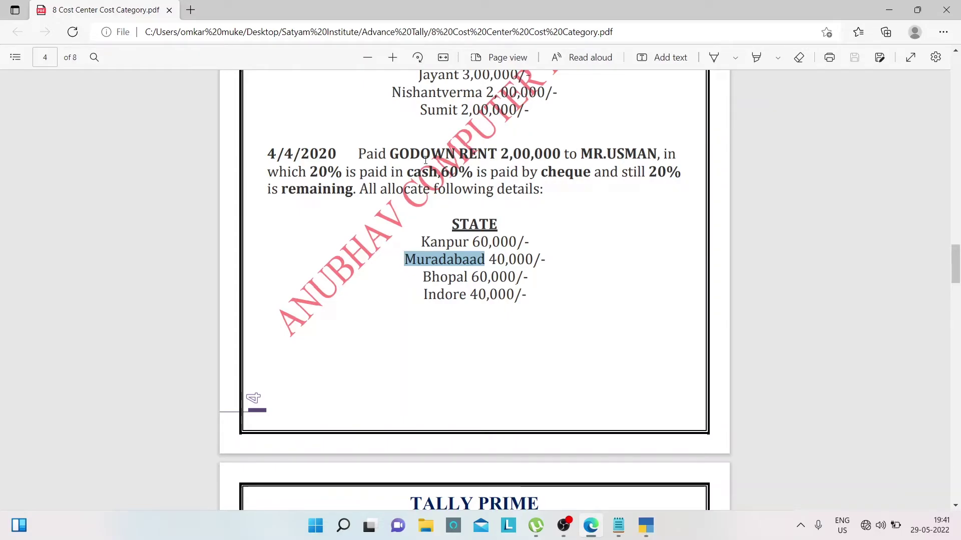
key(alt+Tab)
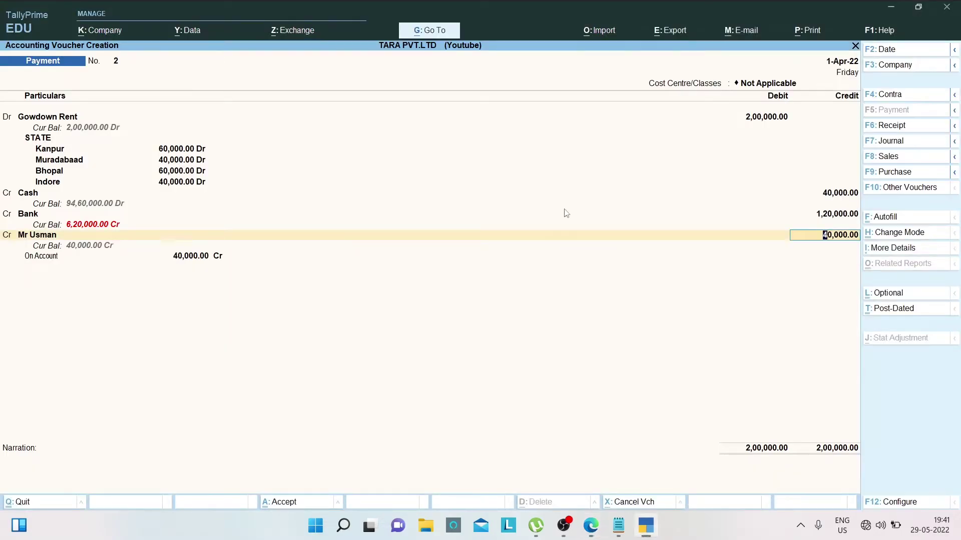
key(Return)
key(Return)
key(Return)
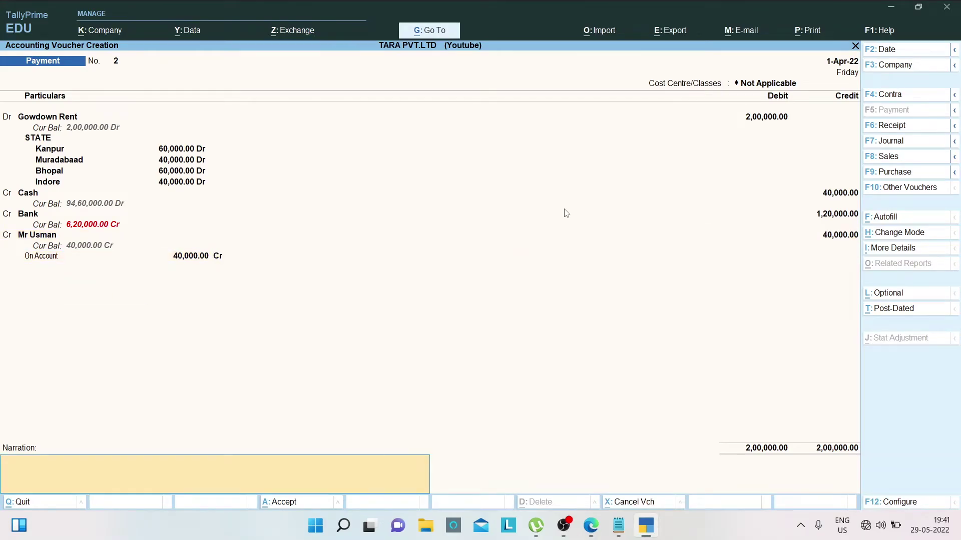
key(alt+Tab)
click(490, 251)
key(alt+Tab)
text(3)
key(Return)
Step: Review the 1/5/2020 incentive and tax transactions in the PDF, including their company, state, agent and tax allocations
key(alt+Tab)
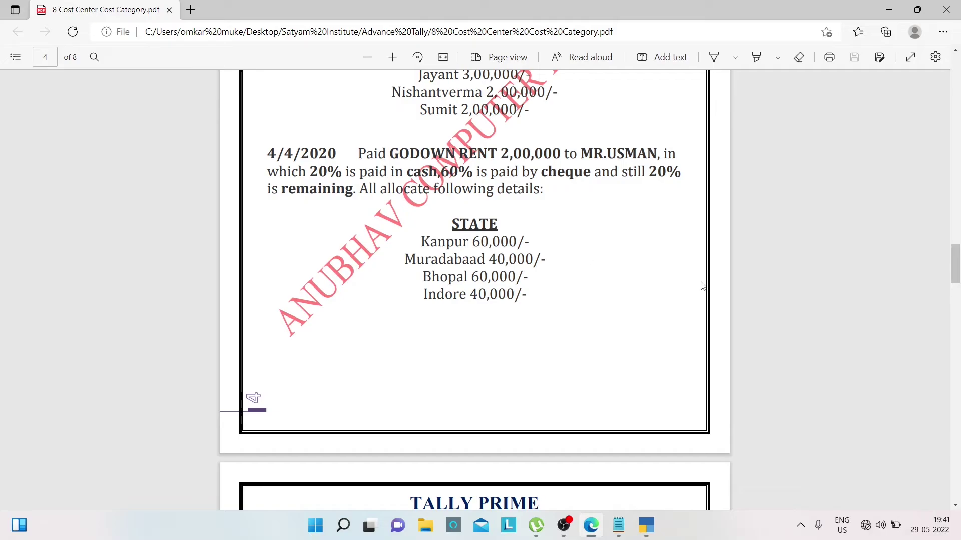
drag(960, 260, 960, 290)
drag(542, 189, 634, 192)
click(412, 192)
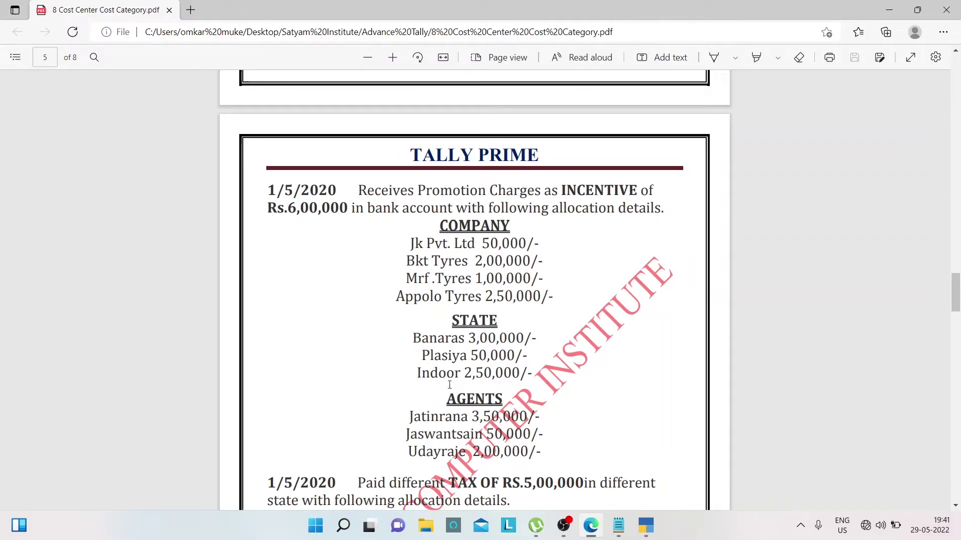
drag(552, 190, 636, 195)
drag(548, 206, 542, 206)
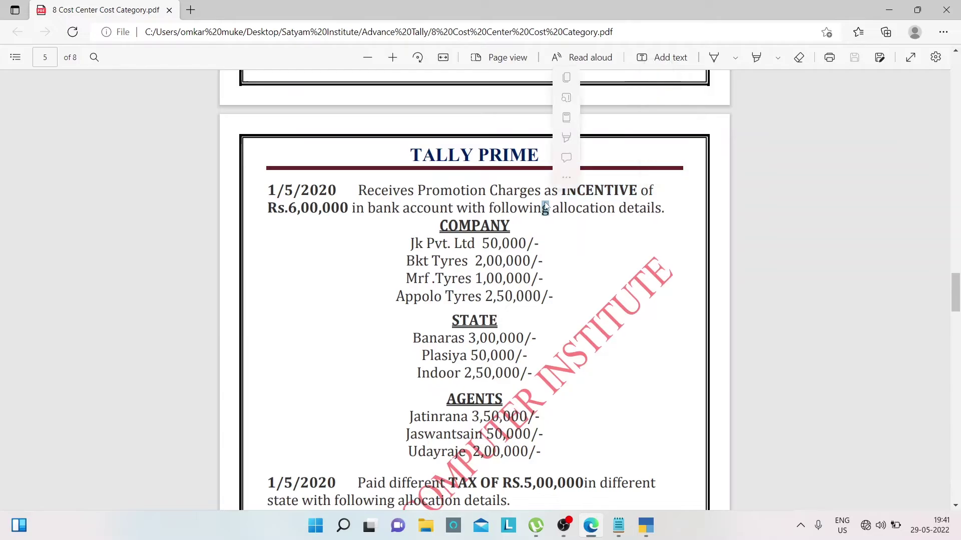
drag(389, 192, 495, 398)
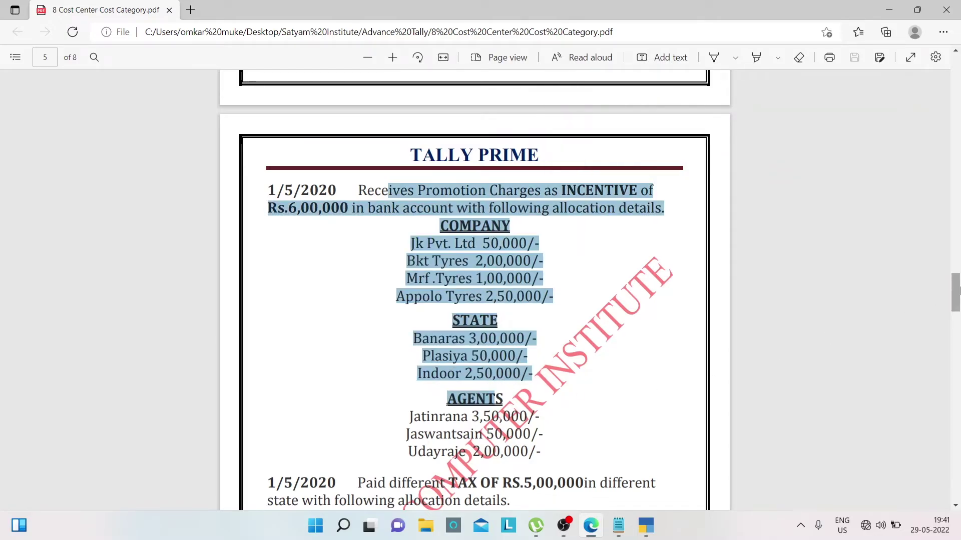
scroll(550, 300, down, 4)
drag(358, 249, 470, 284)
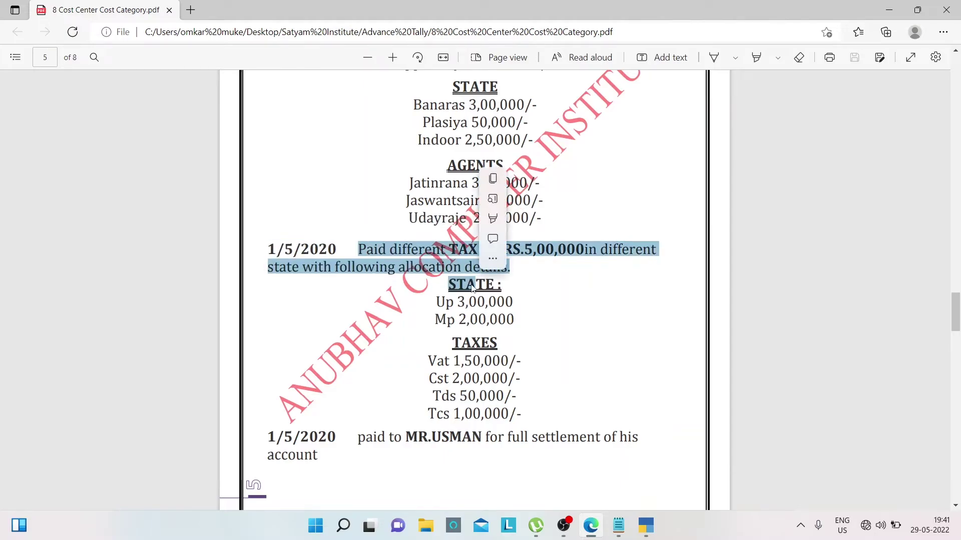
click(438, 292)
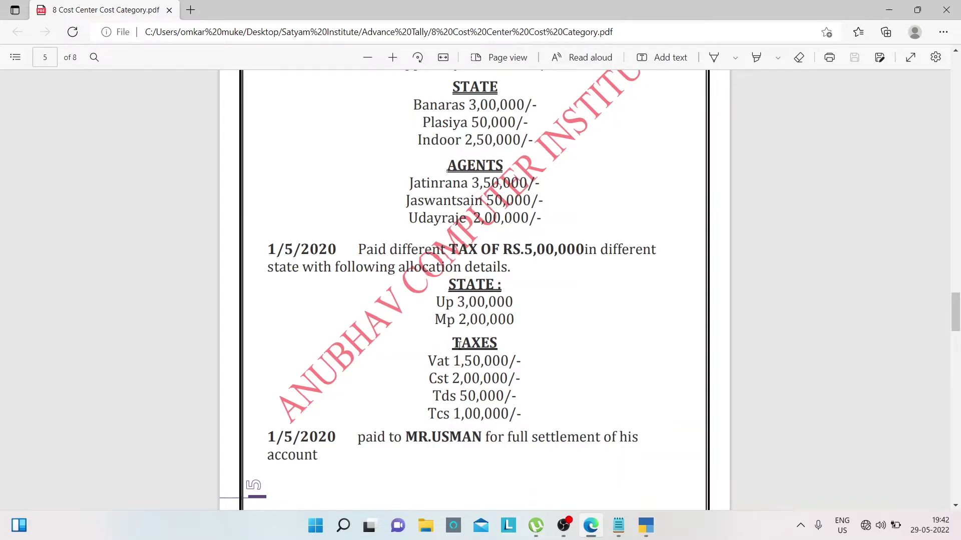
Step: Read the PDF's 02/05/2020 commission transaction and its percentage allocations, and return to the payment voucher in TallyPrime
drag(959, 305, 959, 414)
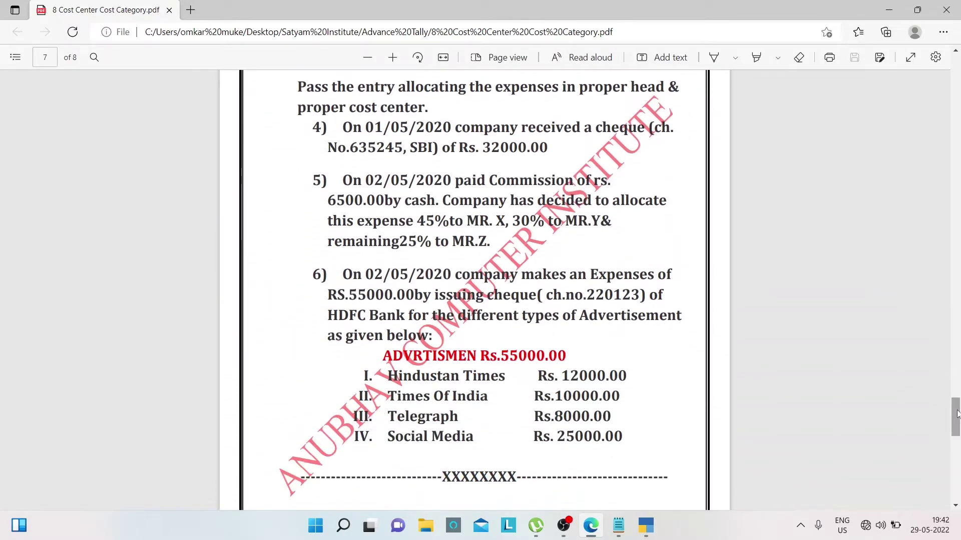
drag(344, 182, 493, 251)
click(459, 268)
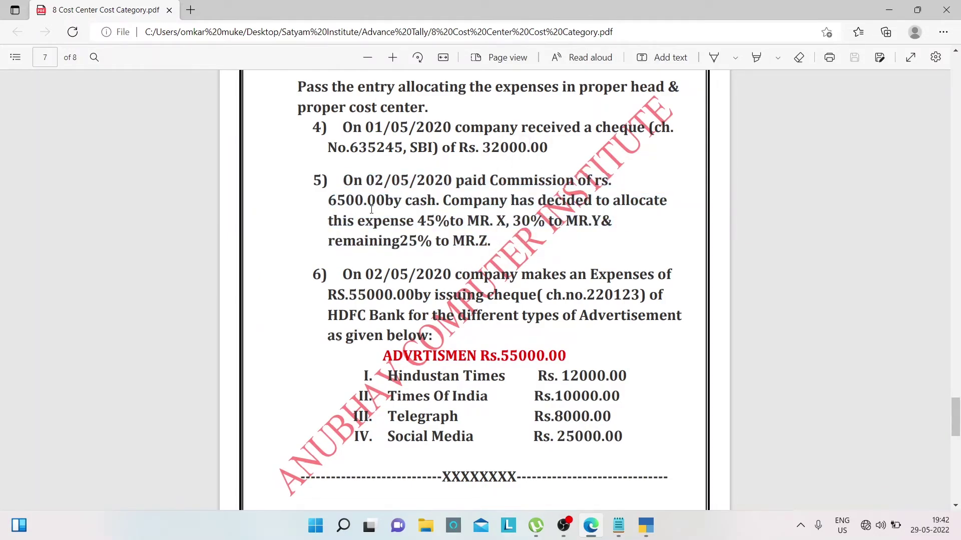
drag(352, 179, 495, 256)
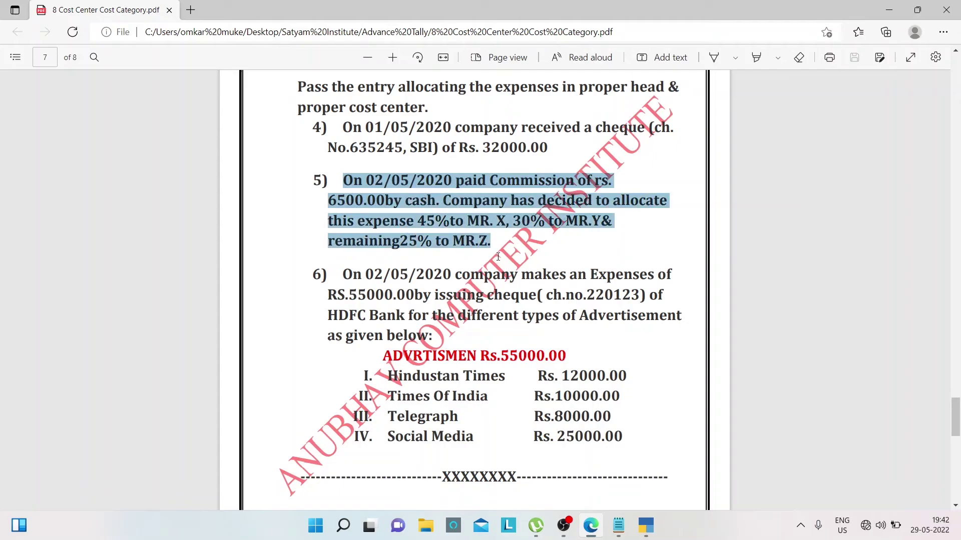
click(646, 525)
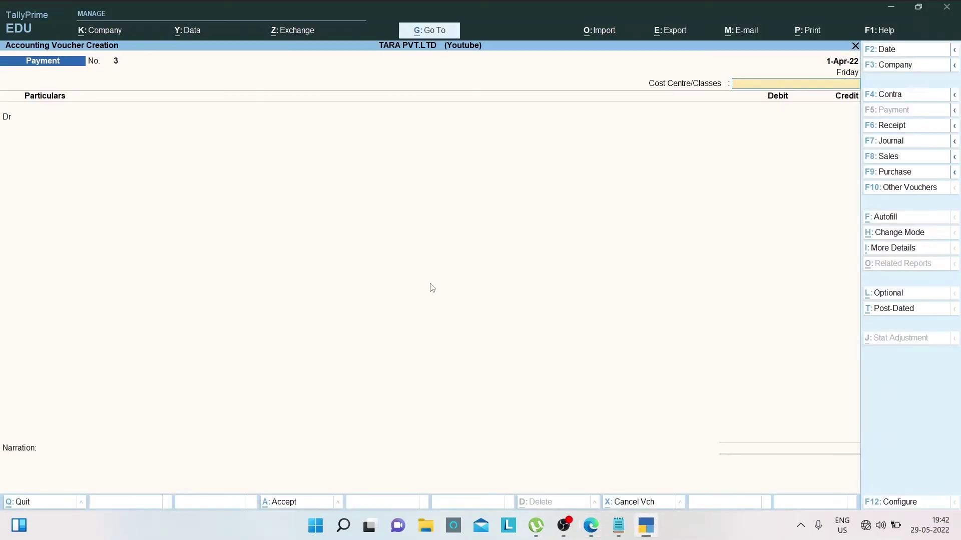
Step: Examine the amount and the percentage allocations to each recipient in the PDF's cash commission transaction
key(alt+Tab)
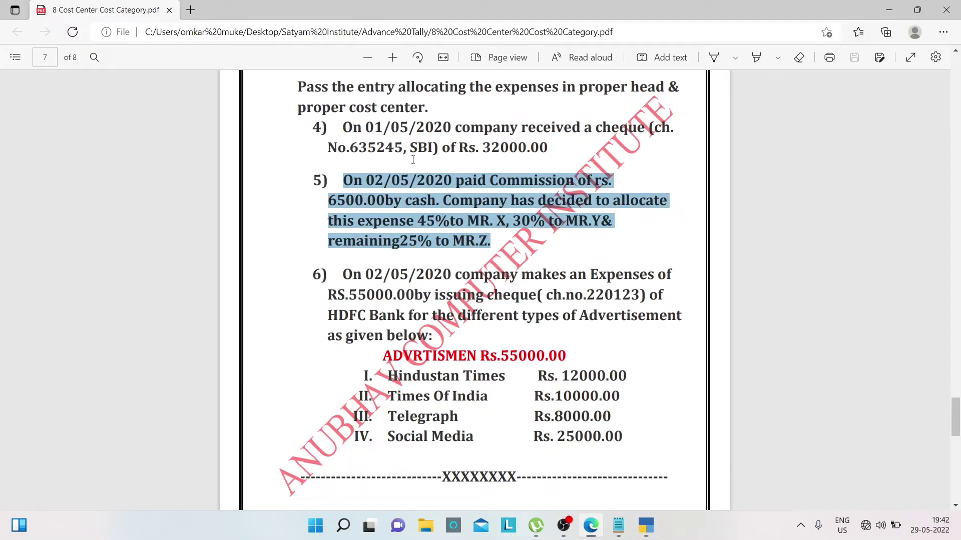
click(395, 196)
drag(329, 200, 368, 203)
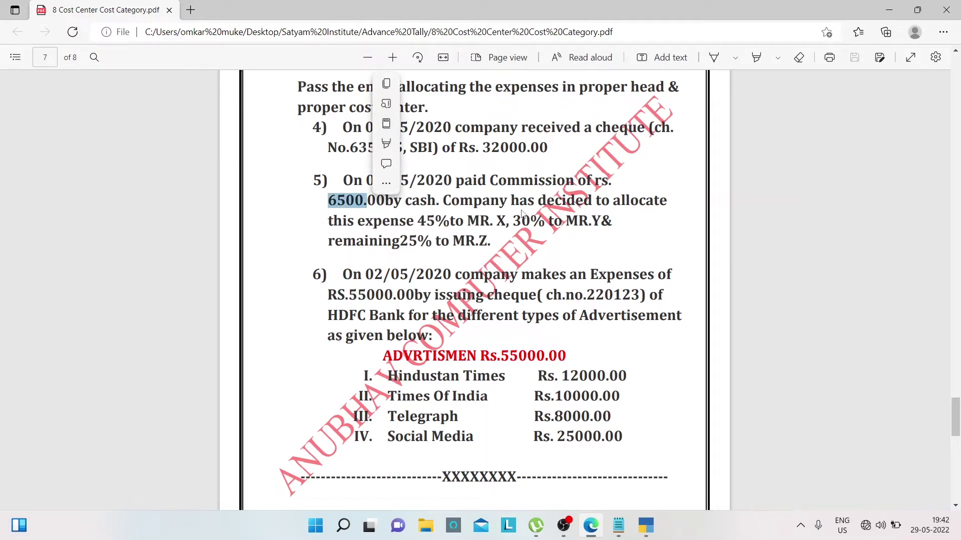
click(418, 221)
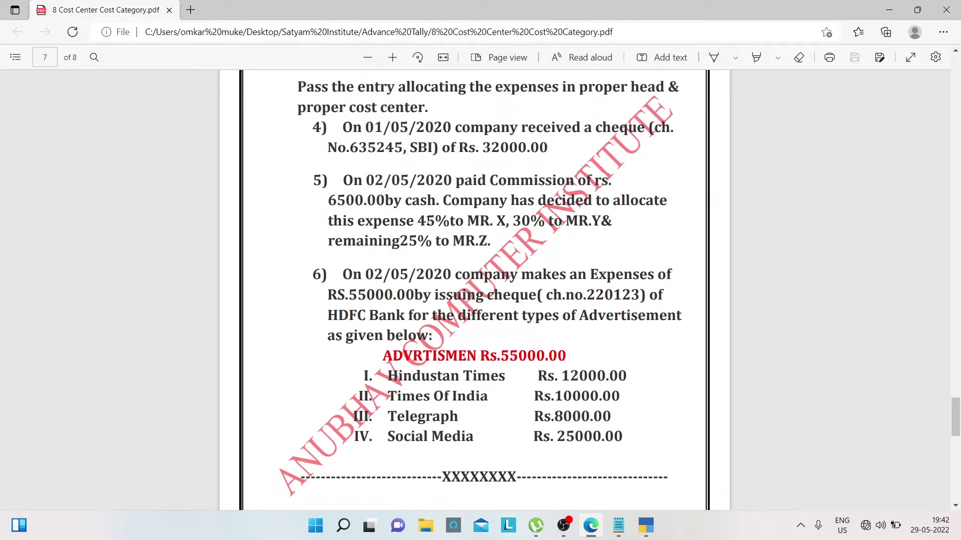
drag(423, 220, 531, 221)
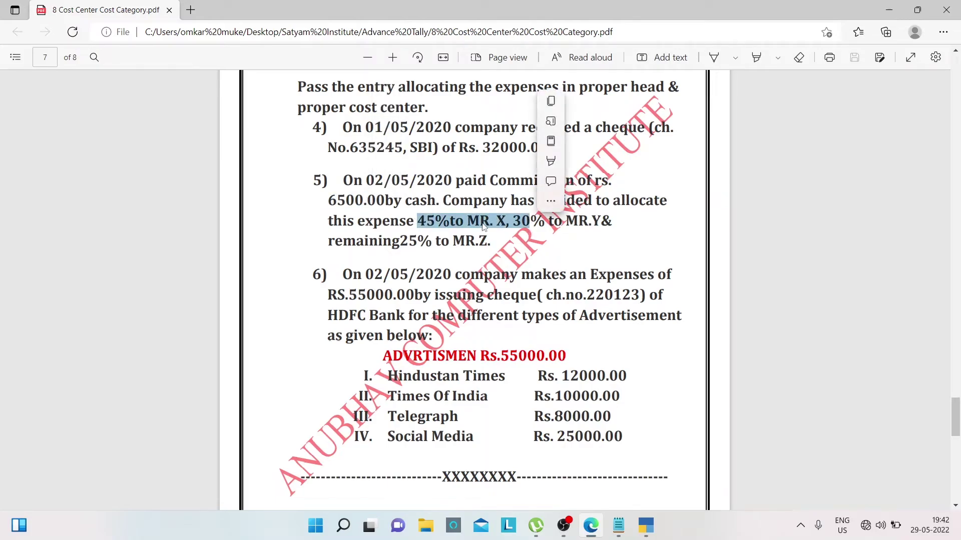
drag(454, 221, 461, 217)
drag(390, 223, 483, 248)
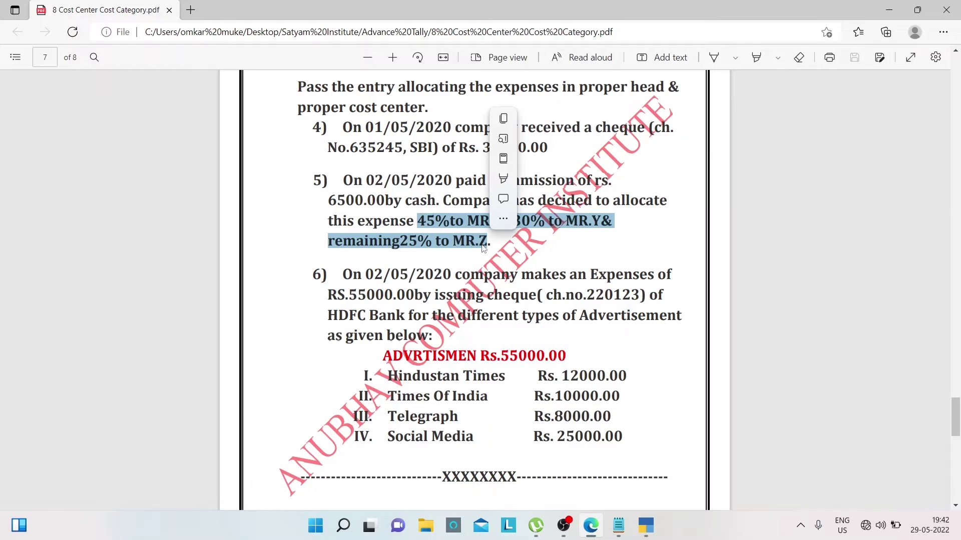
click(407, 226)
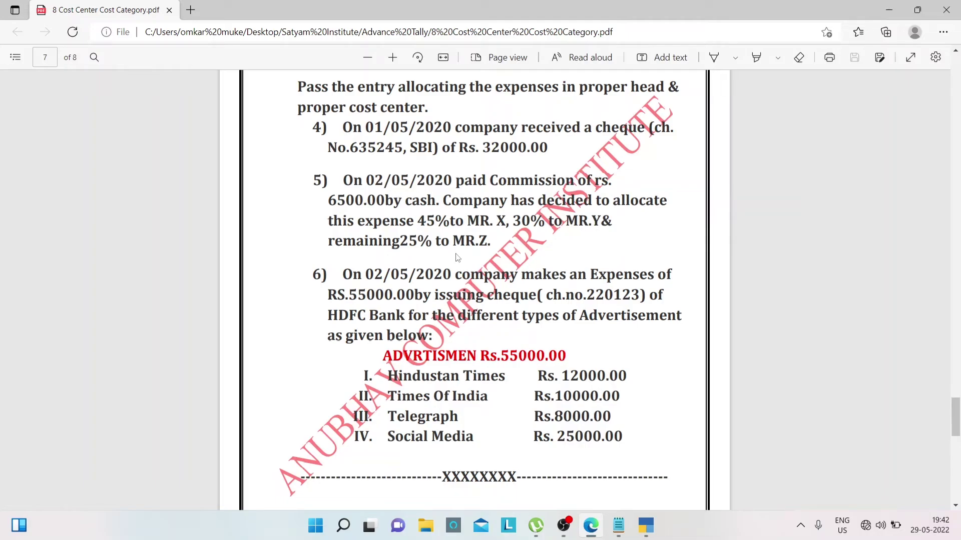
drag(415, 220, 517, 242)
drag(454, 243, 464, 243)
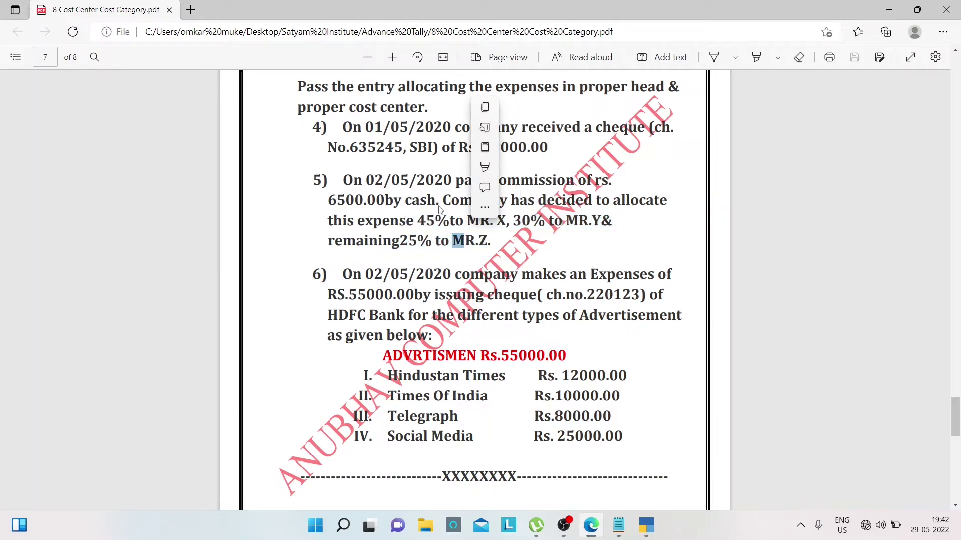
drag(444, 202, 451, 204)
click(514, 185)
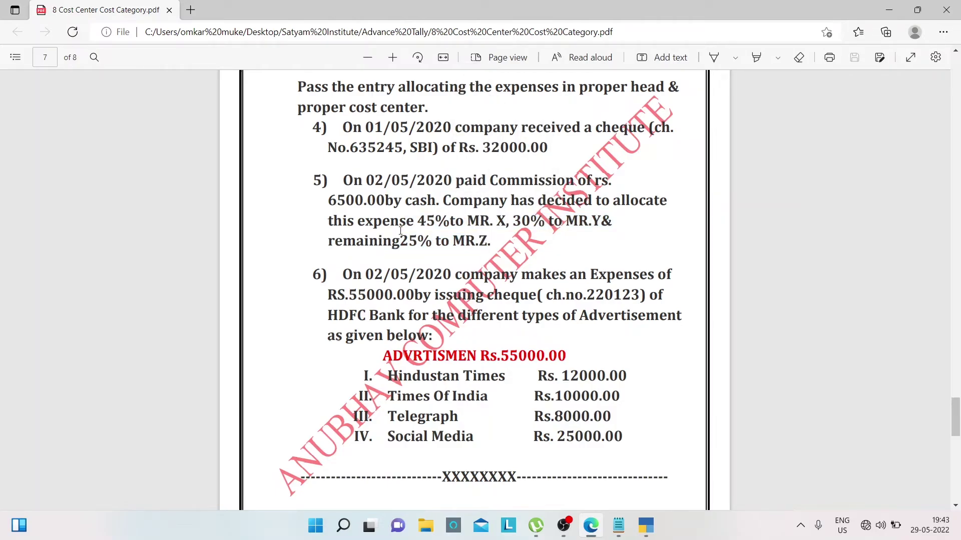
Step: Leave the empty payment voucher in TallyPrime and create a new cost category named Comiision
key(alt+Tab)
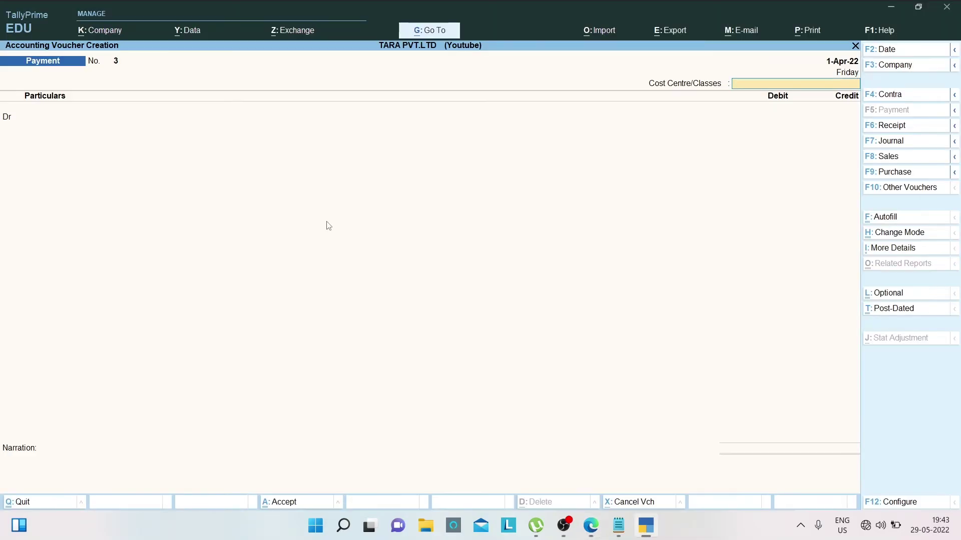
key(Escape)
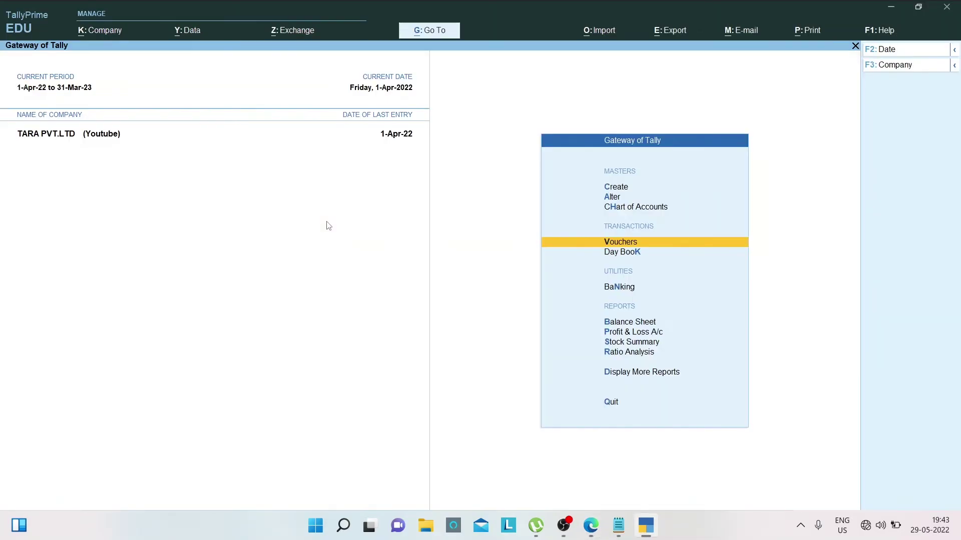
key(Up)
key(alt+Tab)
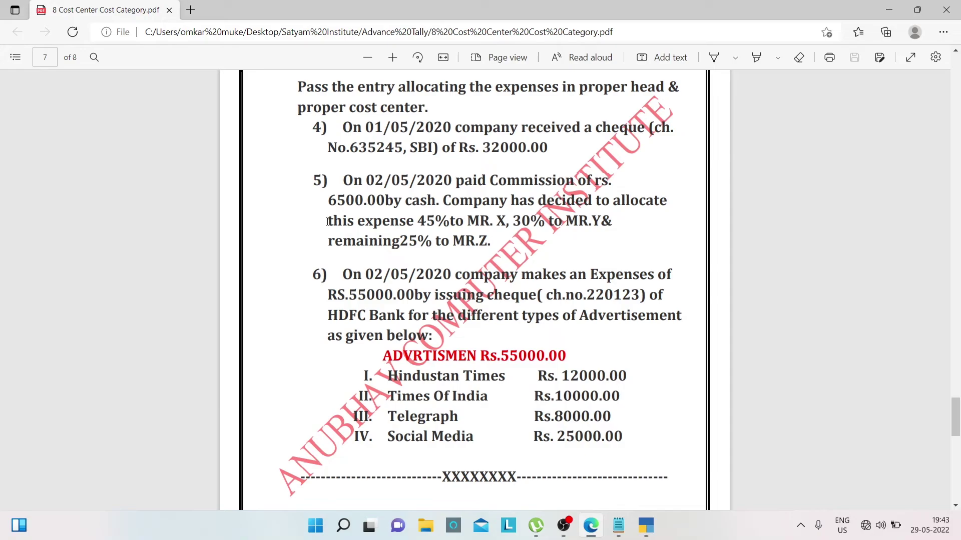
key(alt+Tab)
key(Up)
key(Up)
key(Return)
key(Down)
key(Return)
text(Com)
key(Escape)
key(Escape)
Step: Create the cost centre Mr. x in the Comiision category under Primary
key(Down)
key(Return)
key(BackSpace)
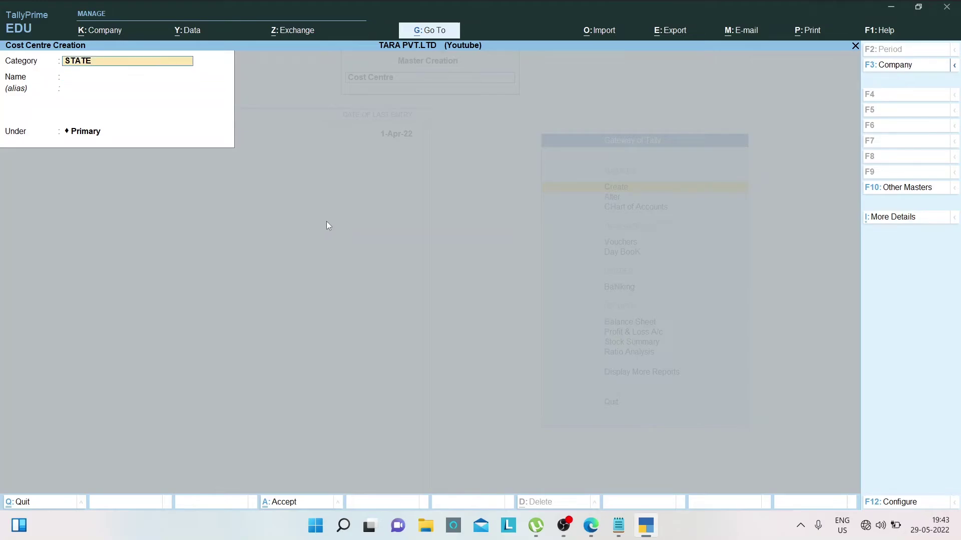
text(Com)
key(Return)
key(alt+Tab)
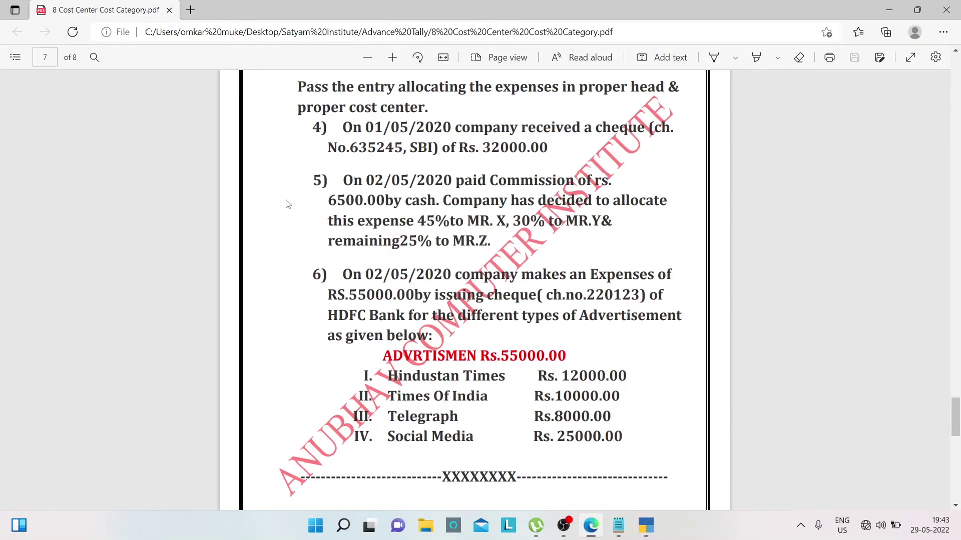
key(alt+Tab)
text(Mr. x)
key(Return)
key(Return)
key(Return)
key(Return)
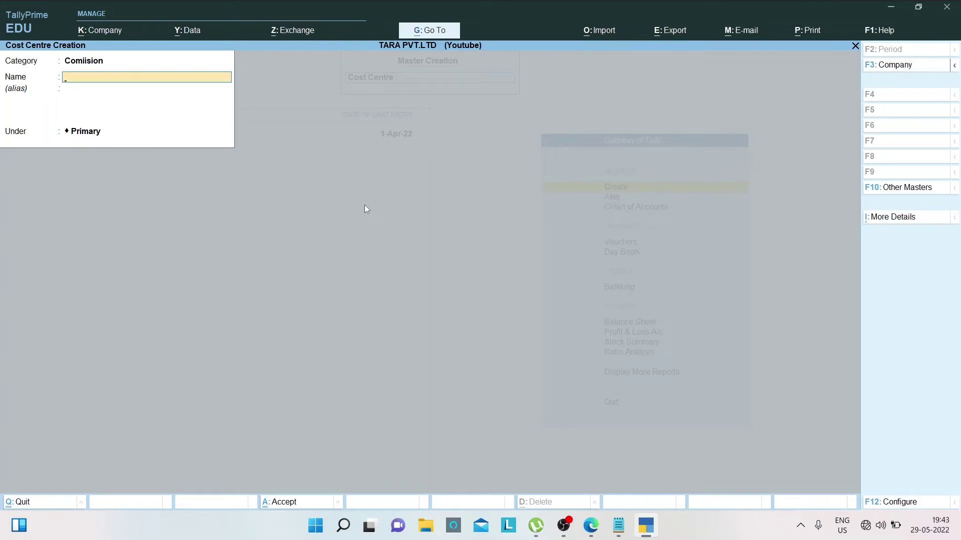
Step: Create the cost centres Mr. Y and Mr. Z in the same category and leave cost centre creation
text(M)
key(Return)
key(Return)
key(Return)
text(M)
key(Return)
key(Return)
key(Return)
key(Return)
key(Escape)
key(y)
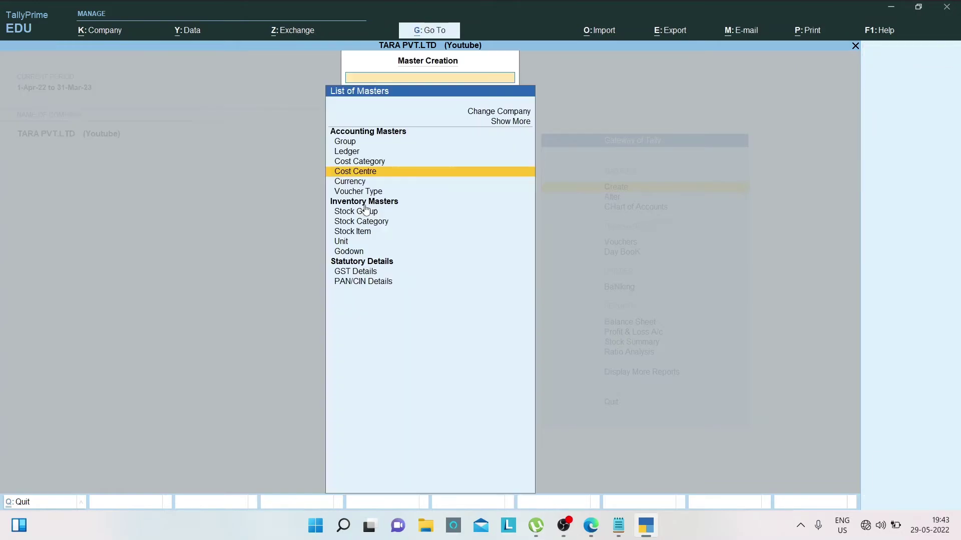
key(Up)
key(Return)
key(Escape)
key(Escape)
key(Down)
key(Return)
key(Down)
key(Down)
key(Down)
key(Up)
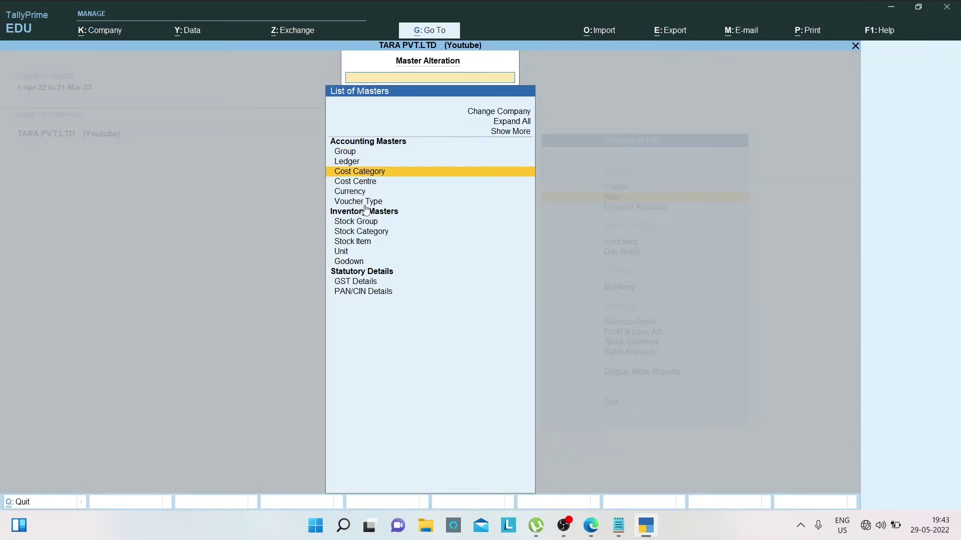
key(Up)
key(Return)
key(Escape)
Step: Correct the misspelled Comiision cost category name to Commission and save it
key(Down)
key(Return)
key(Down)
key(Down)
key(Down)
key(Up)
key(Return)
text(Commission)
key(Return)
key(ctrl+a)
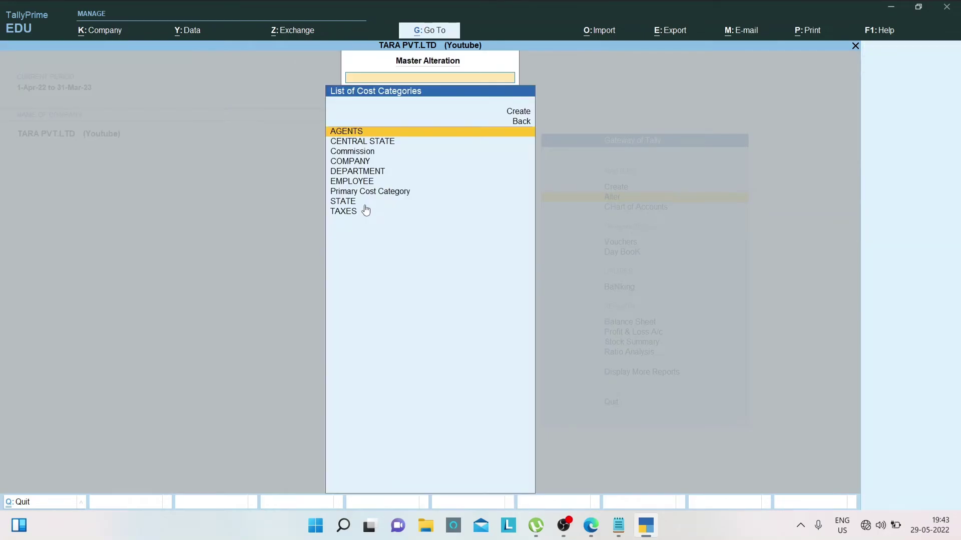
key(Escape)
Step: Recheck the PDF's commission transaction, reveal the additional master types and start creating a cost centre class
key(alt+Tab)
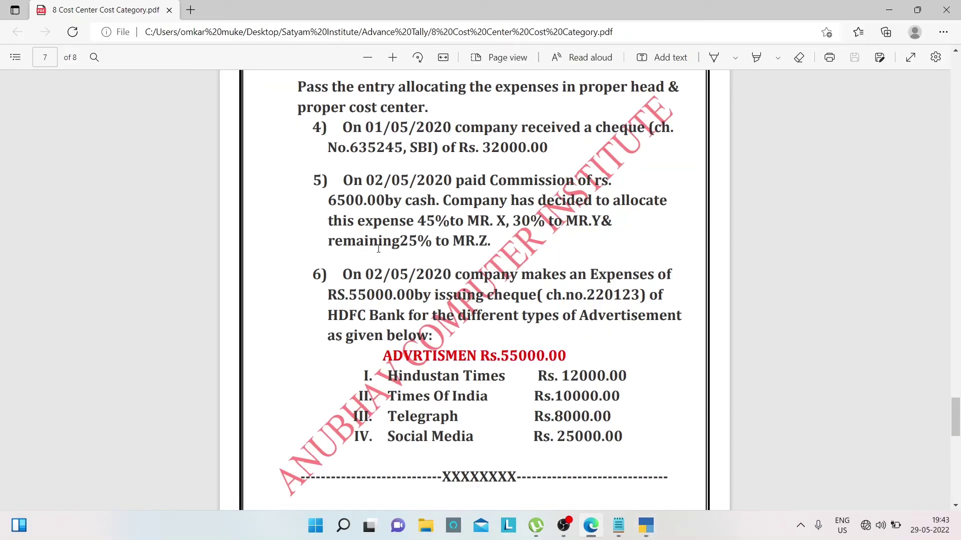
key(alt+Tab)
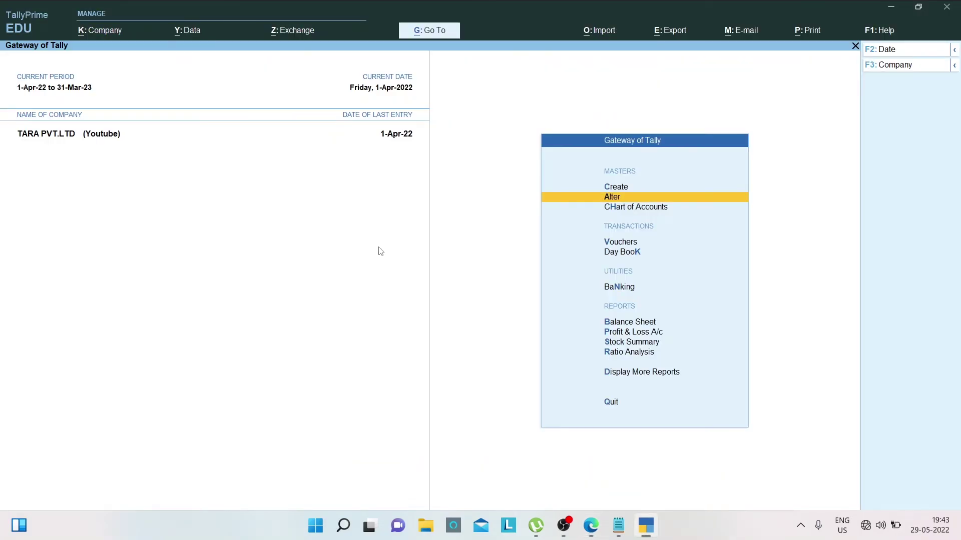
key(alt+Tab)
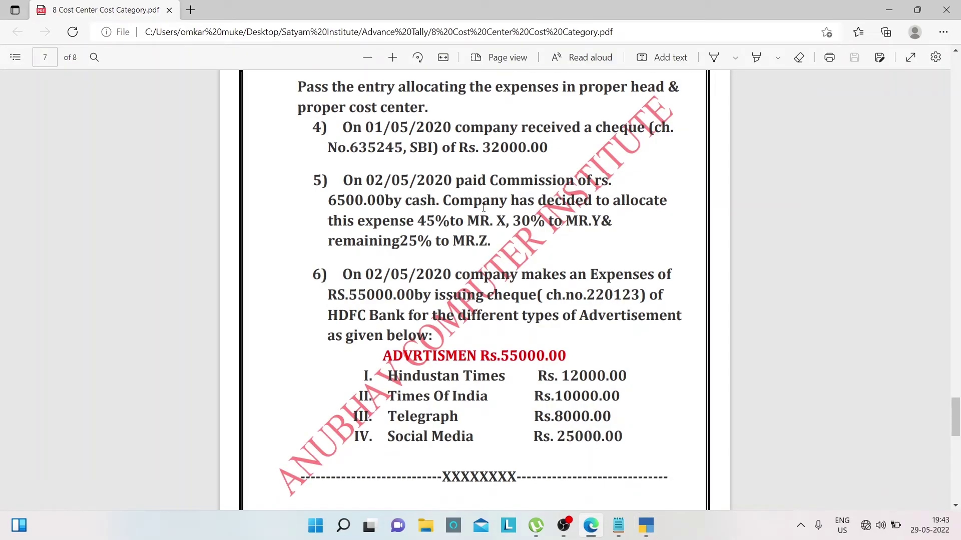
key(alt+Tab)
key(Up)
key(Return)
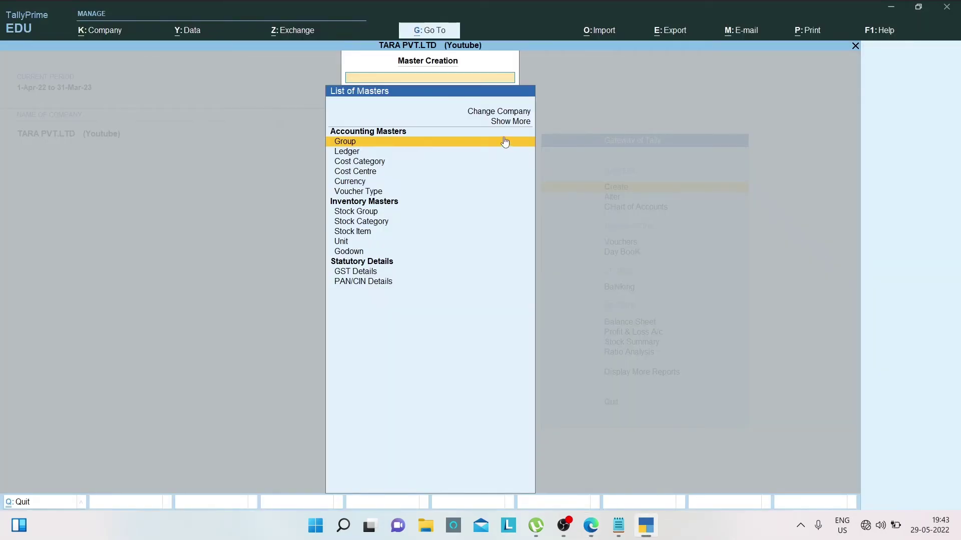
key(Up)
key(Up)
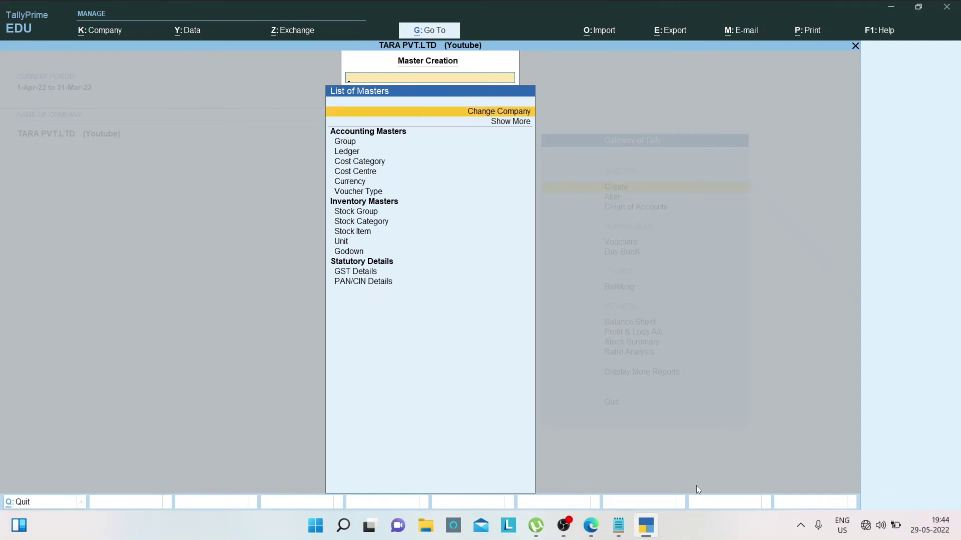
key(Down)
key(Return)
key(Down)
key(Down)
key(Down)
key(Down)
key(Down)
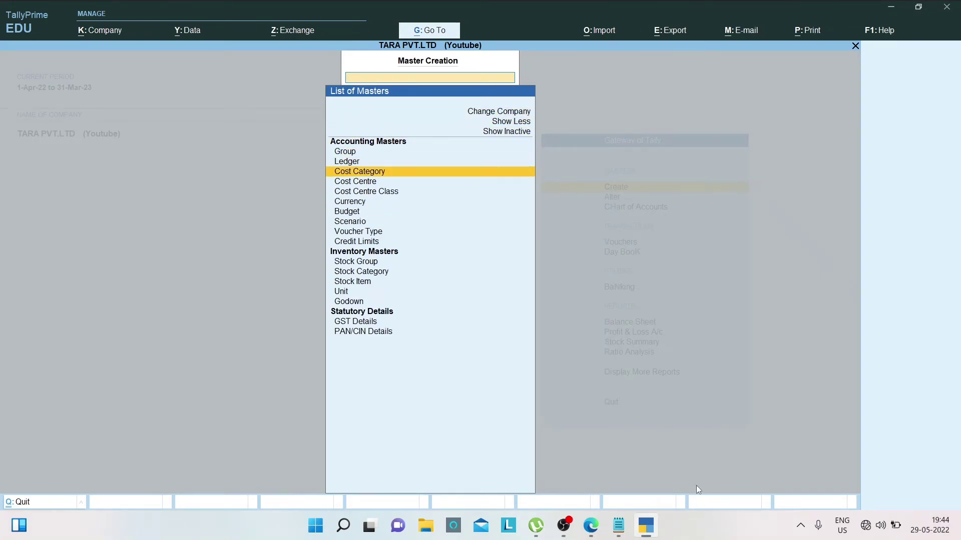
key(Down)
key(Return)
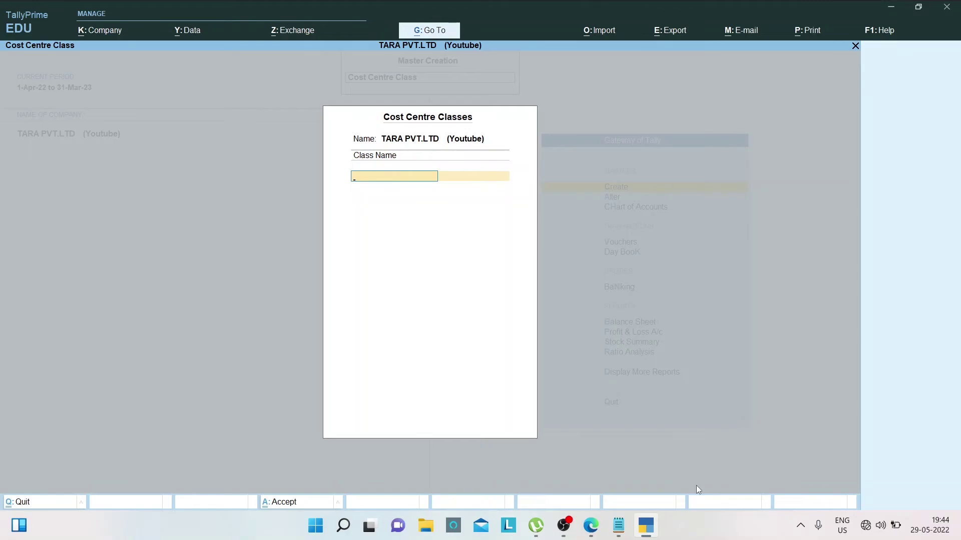
Step: Name the cost centre class Com 1 and choose Commission as its cost category
text(Com 1)
key(Return)
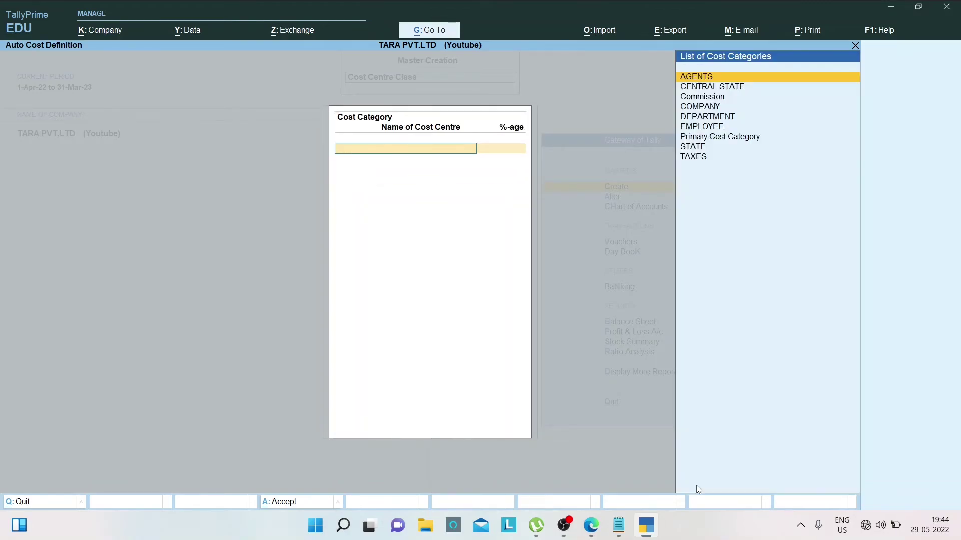
key(Down)
key(Down)
key(Down)
key(Up)
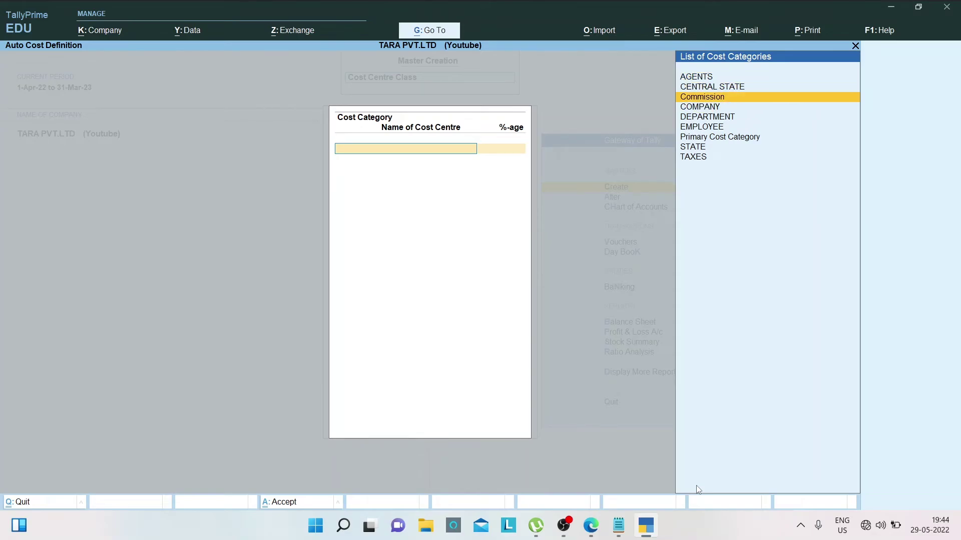
key(Return)
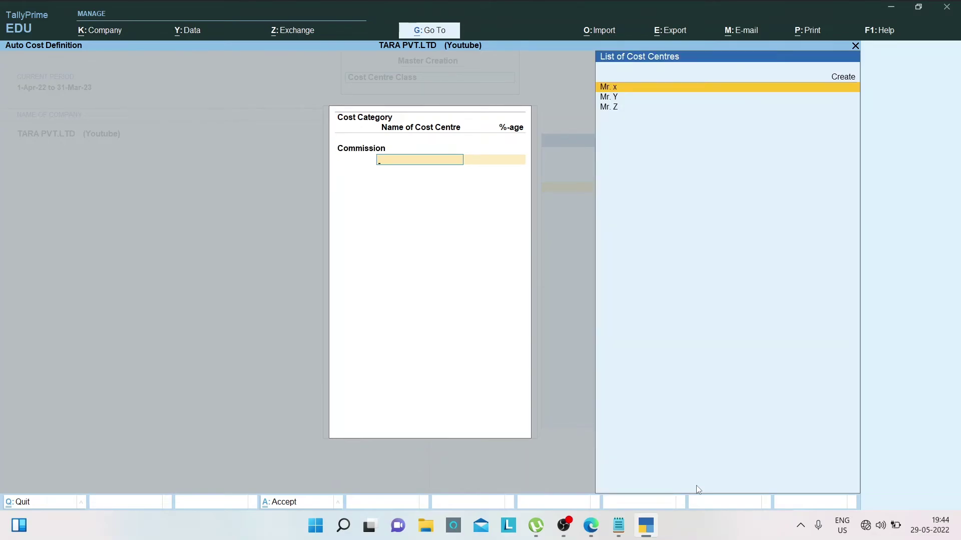
Step: Add Mr. x to the class's Commission category with the 45% share given in the PDF
key(alt+Tab)
key(alt+Tab)
text(M)
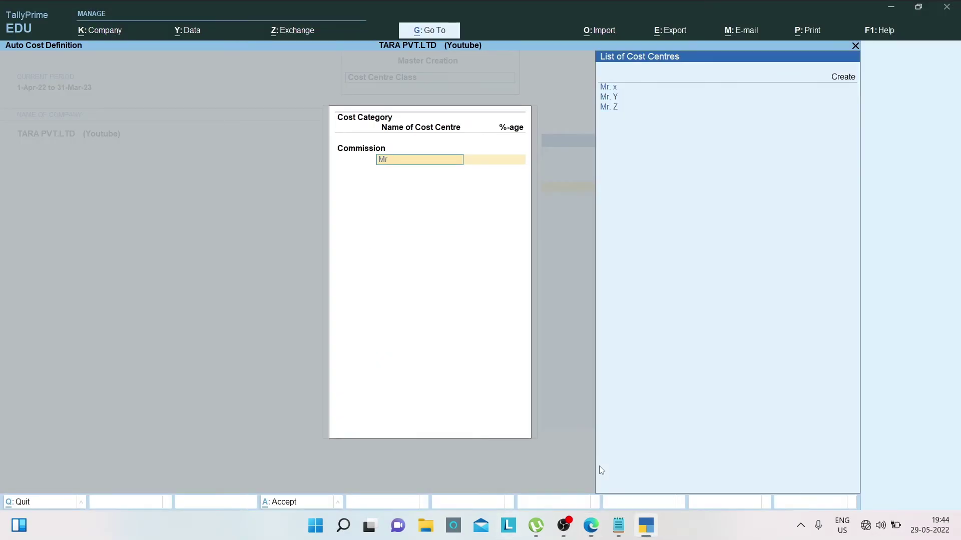
key(Return)
key(alt+Tab)
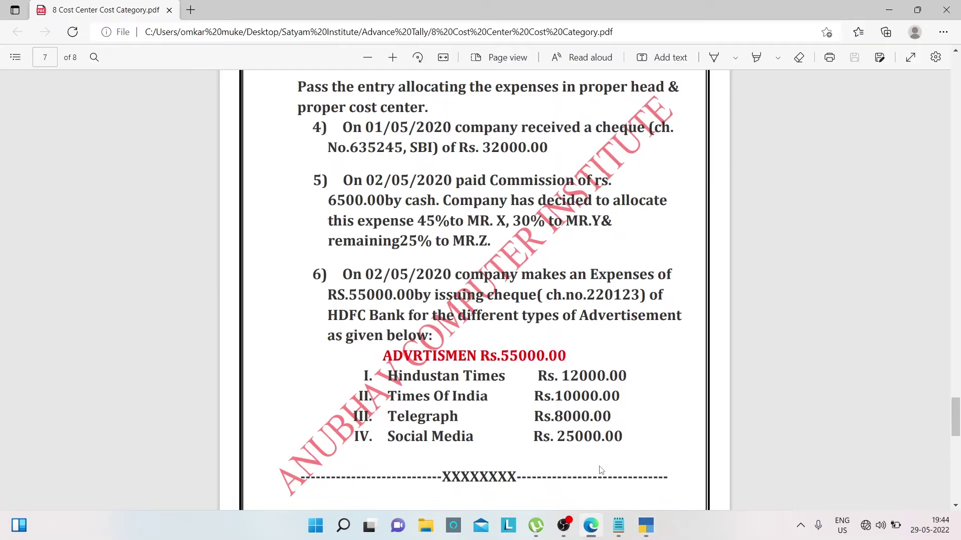
key(alt+Tab)
key(Up)
key(Return)
key(alt+Tab)
key(alt+Tab)
text(45)
key(Return)
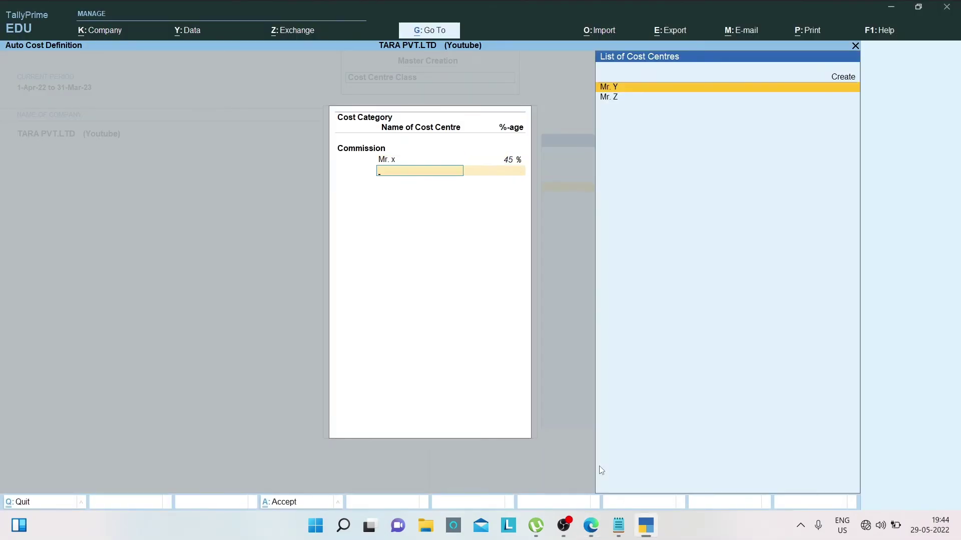
Step: Add Mr. Y to the class with a 30% share and check the remaining allocation in the PDF
key(alt+Tab)
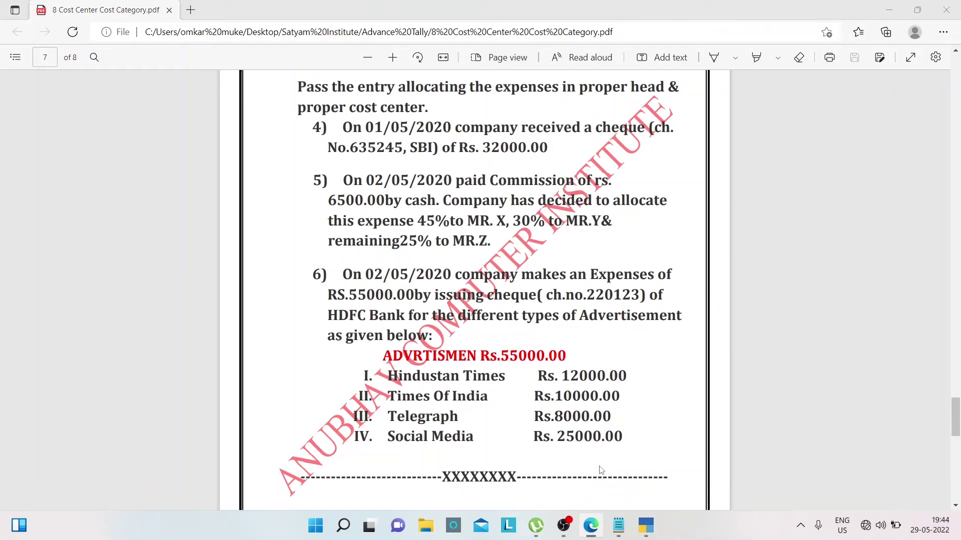
key(alt+Tab)
text(30)
key(Return)
key(alt+Tab)
key(alt+Tab)
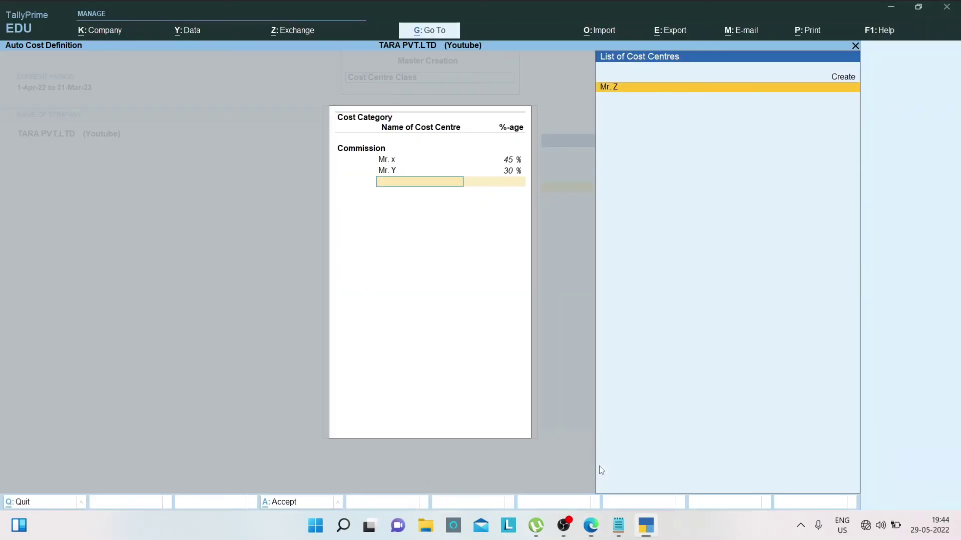
Step: Allocate the remaining 25% to Mr. Z, save the Com 1 class and reopen it for review
key(Return)
key(Return)
key(Return)
key(ctrl+a)
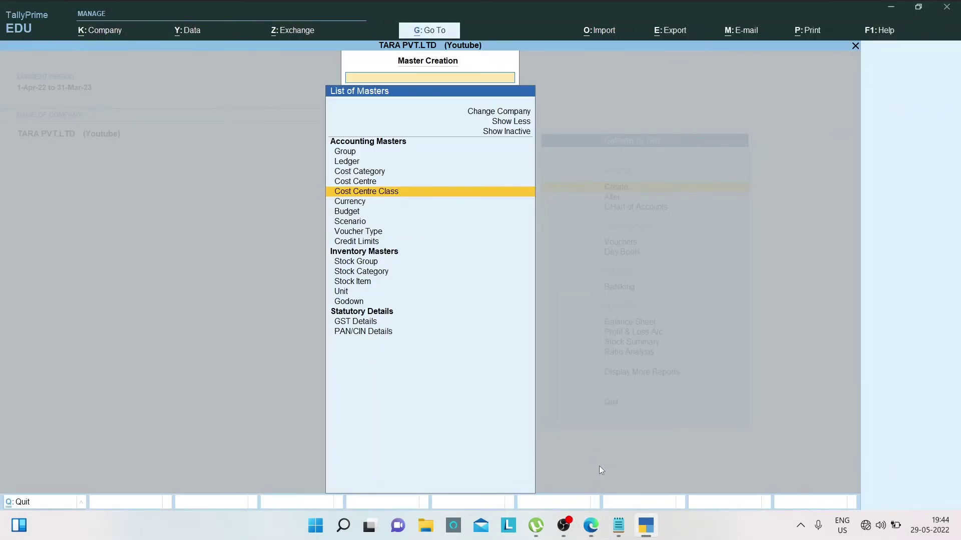
key(Return)
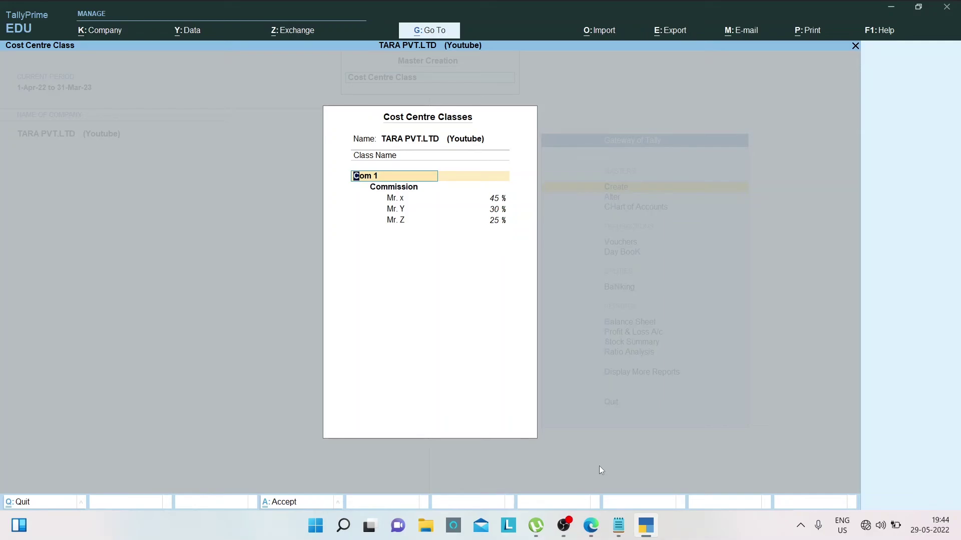
mouse_move(564, 527)
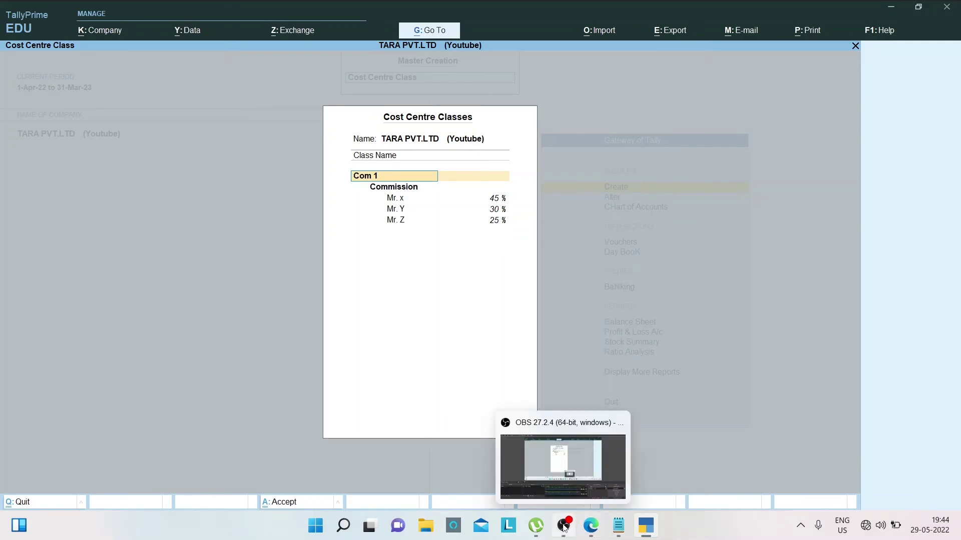
Step: Accept the Com 1 class, then reopen the cost centre classes for alteration and check the Commission shares
key(ctrl+a)
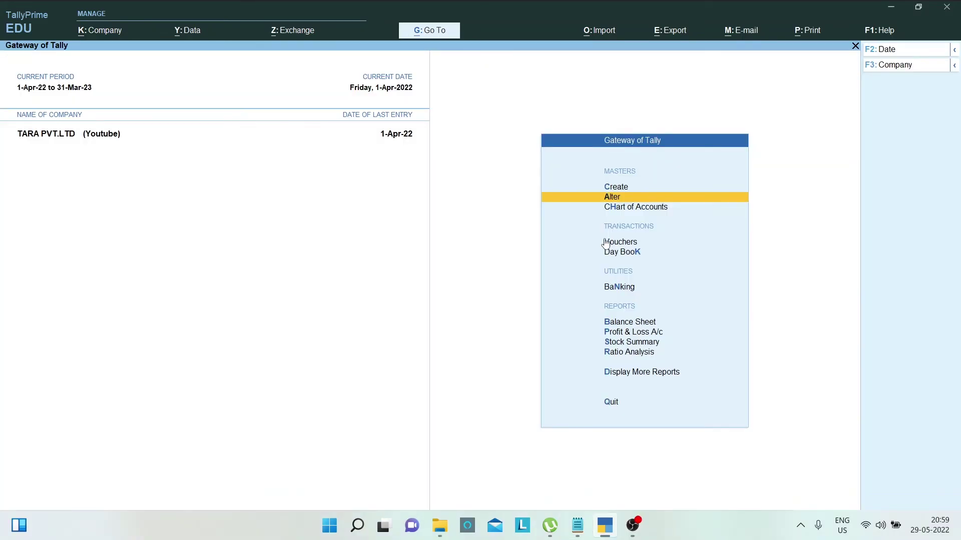
key(Return)
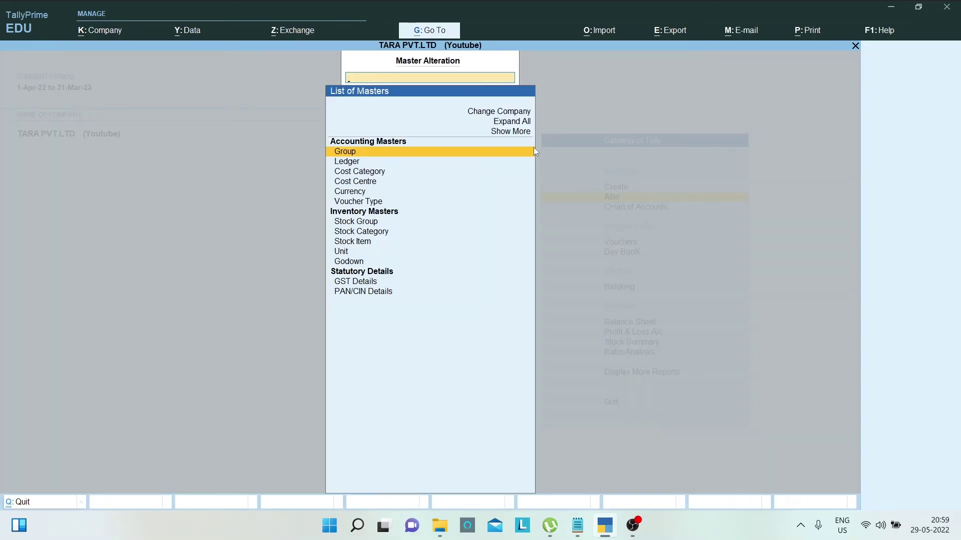
click(510, 132)
key(Down)
key(Down)
key(Down)
key(Down)
key(Down)
key(Down)
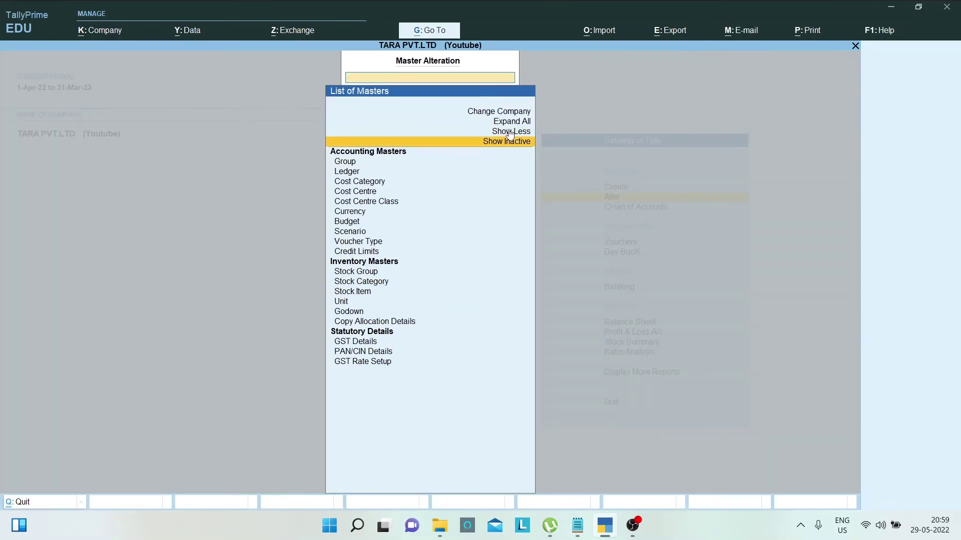
key(Return)
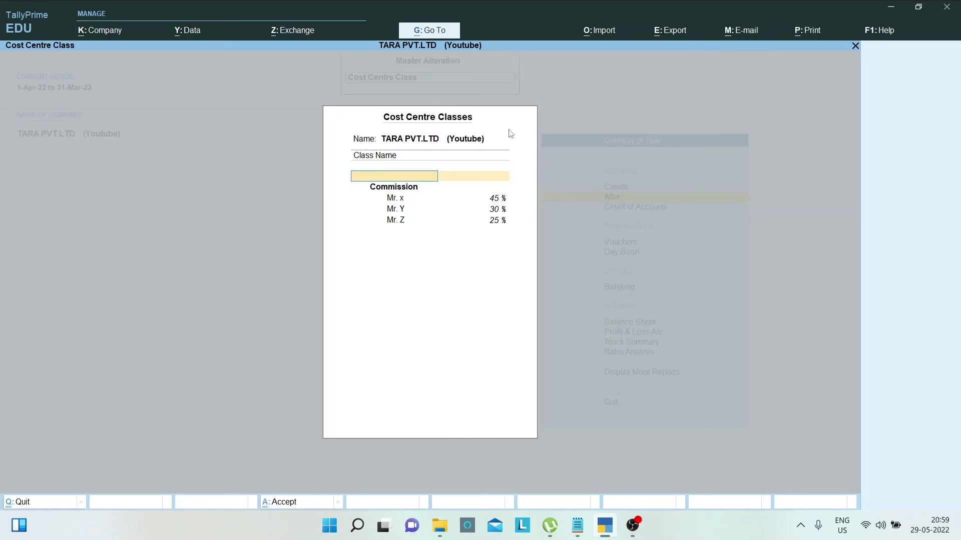
key(Escape)
key(Escape)
Step: Start a new payment voucher that uses the Com 1 cost centre class
key(Down)
key(Down)
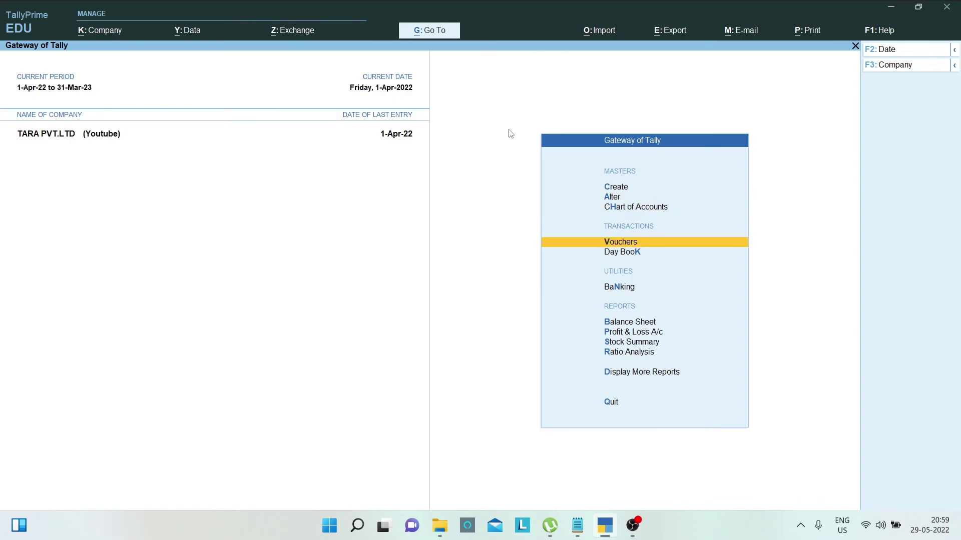
key(Return)
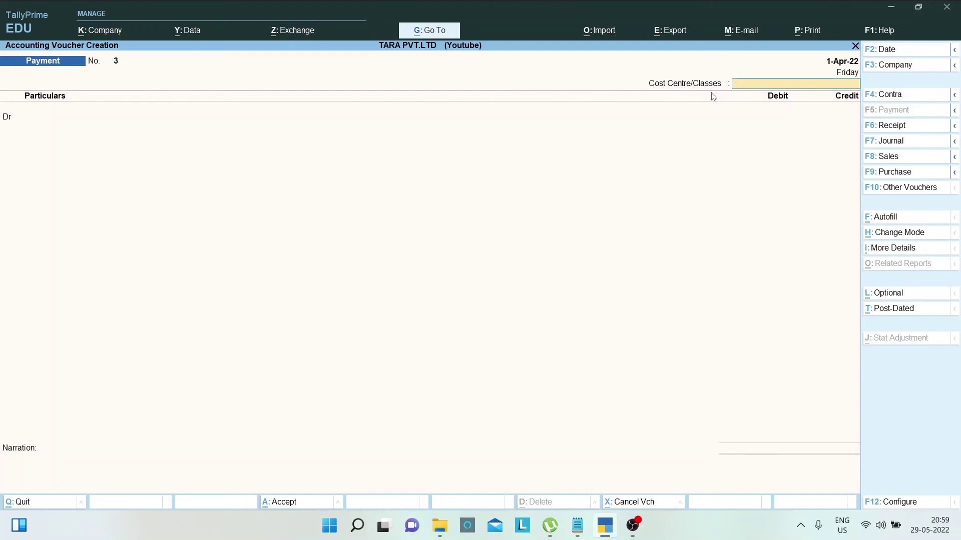
text(Co)
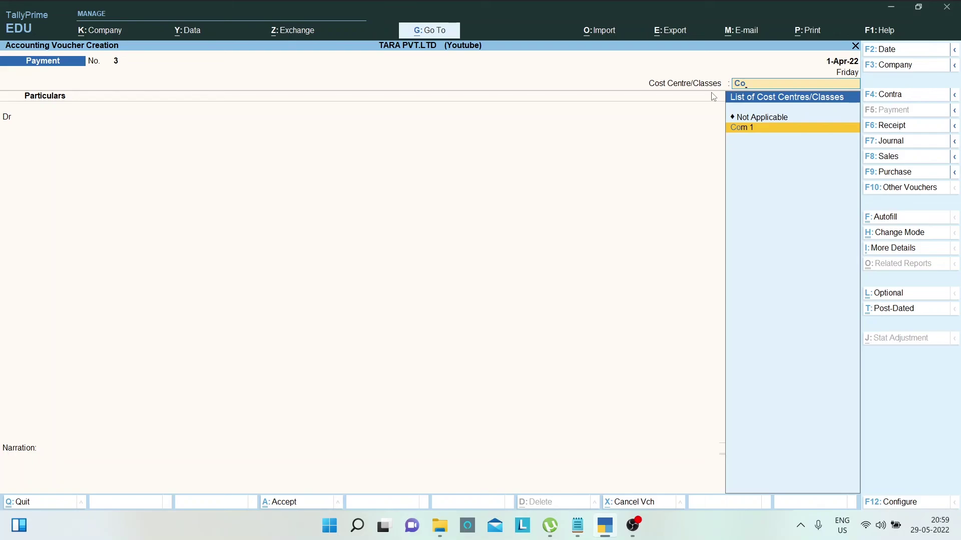
key(Return)
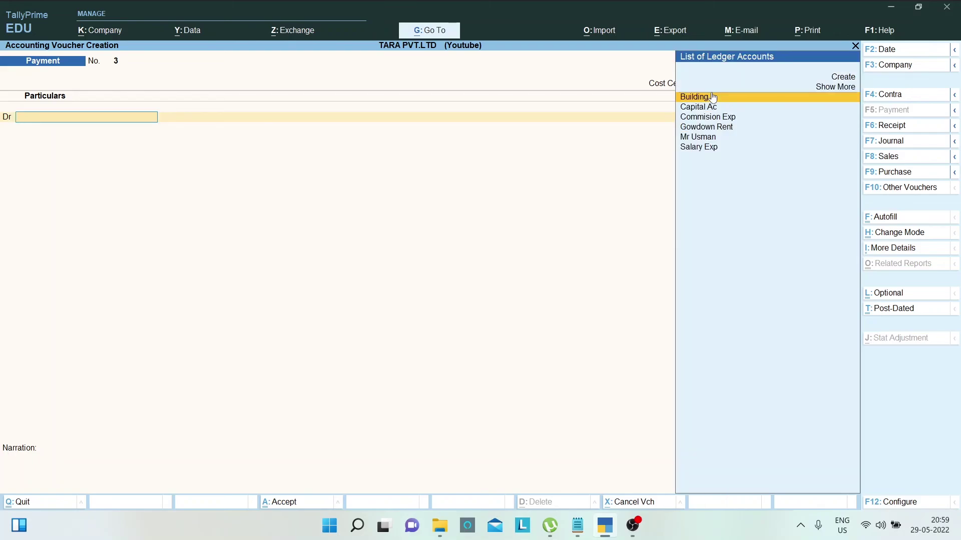
Step: Debit Commision Exp with 6,500 in the payment voucher
key(Down)
key(Down)
key(Down)
key(Down)
key(Up)
key(Up)
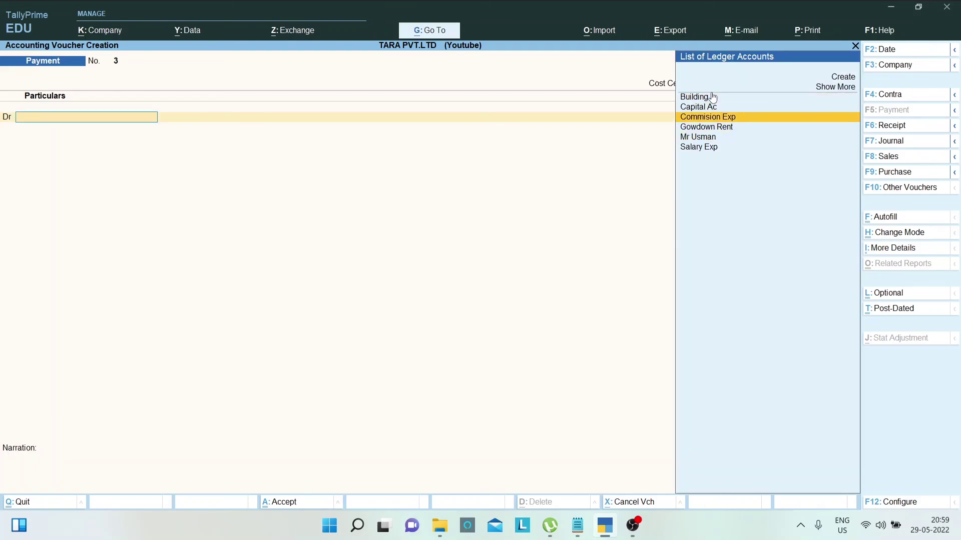
key(Return)
key(BackSpace)
key(Return)
text(500)
key(Return)
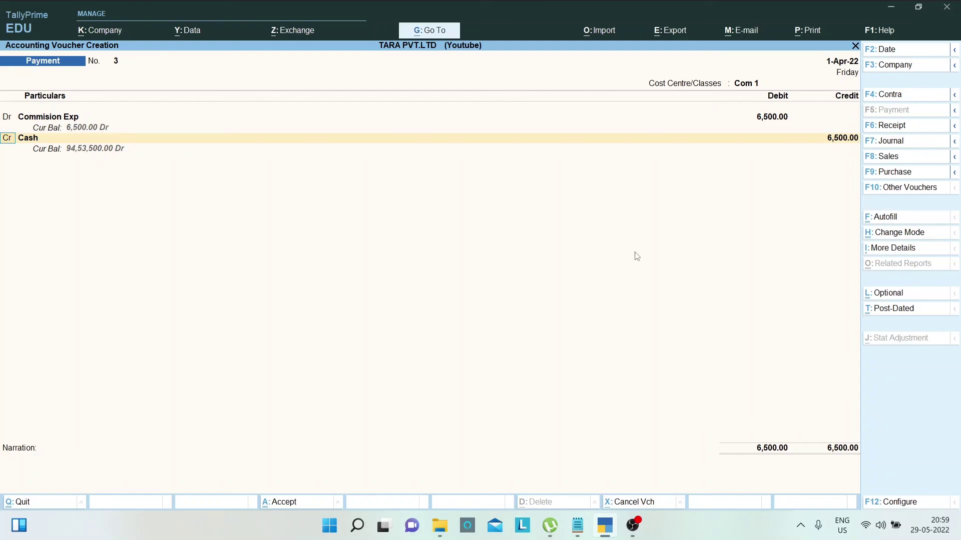
Step: Credit Cash with 6,500 and save the payment voucher without a narration
key(Return)
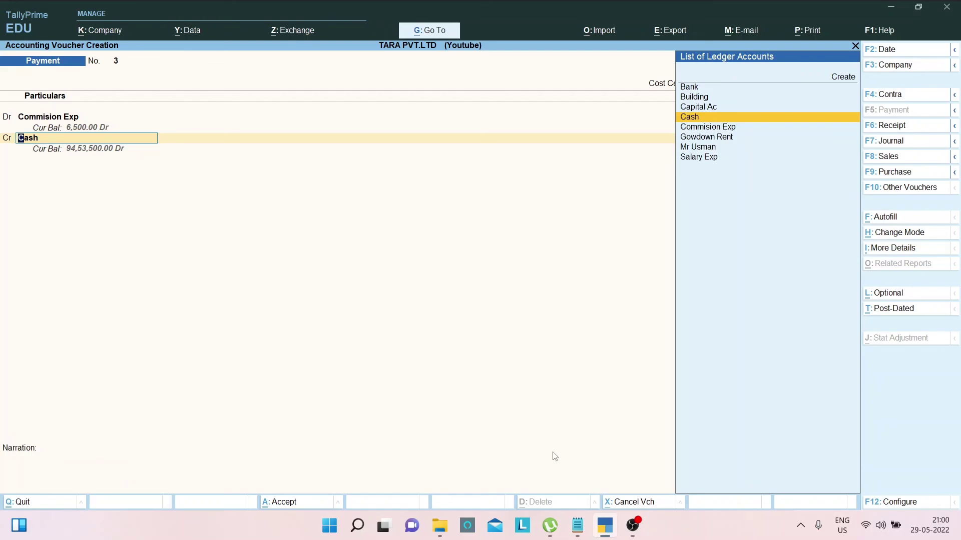
key(Return)
key(Return)
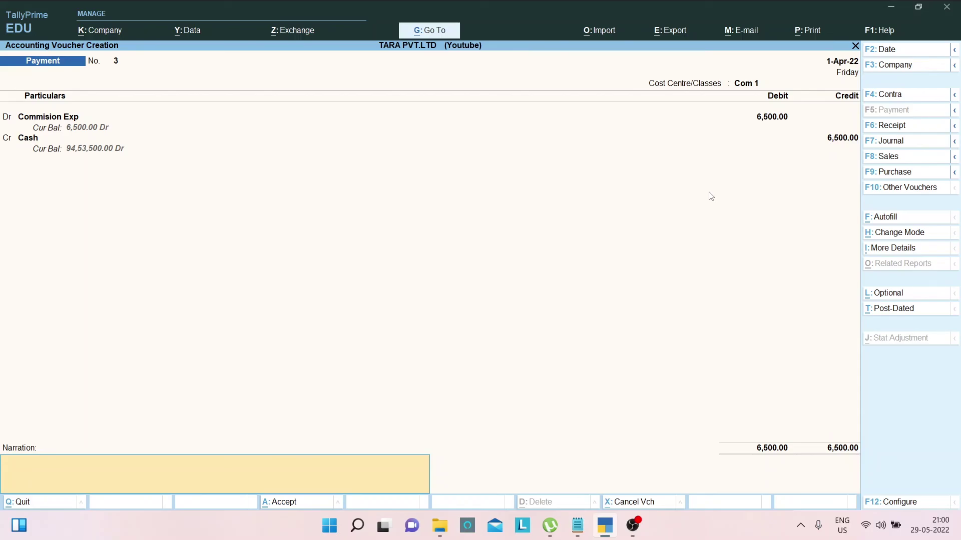
key(Return)
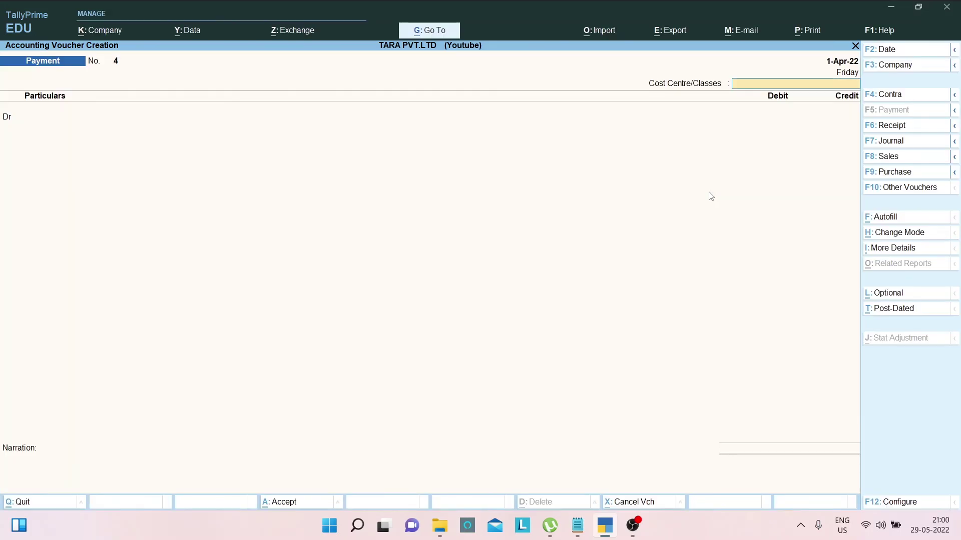
Step: Leave voucher entry and open the Commision Exp payment from the Day Book for review
key(Escape)
key(Down)
key(Return)
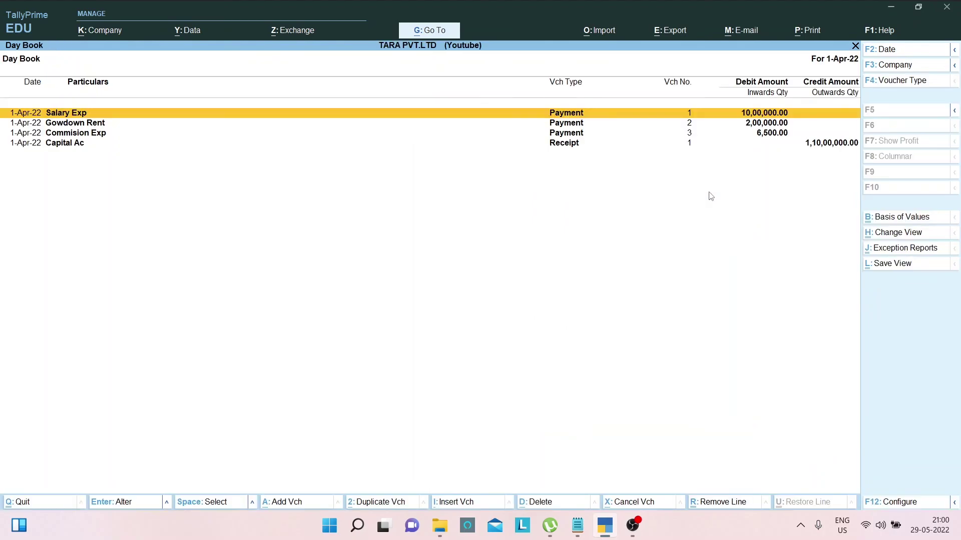
key(Down)
key(Down)
key(Down)
key(Up)
key(Return)
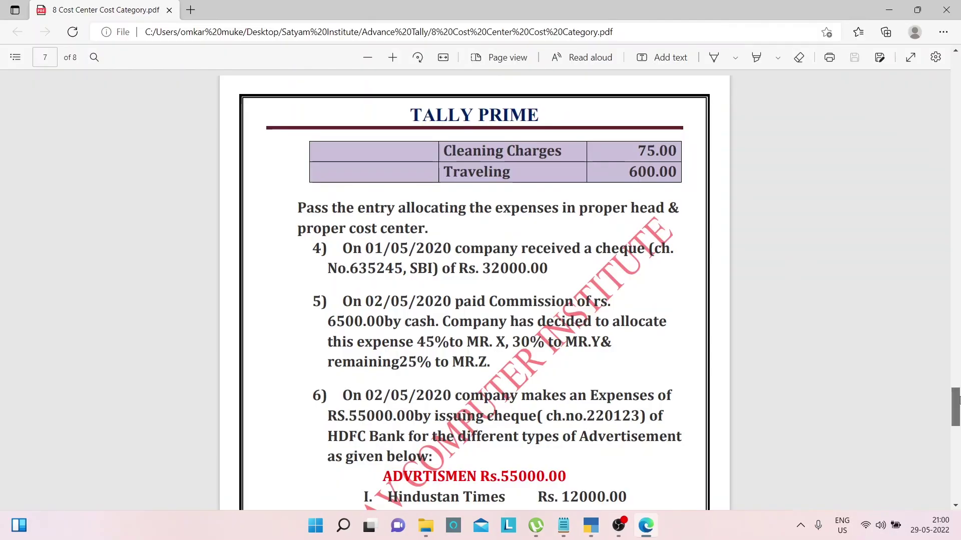
Step: Review the commission and advertisement transactions in the exercise PDF, and go back to the promotion charges exercise on page 5
scroll(956, 406, down, 2)
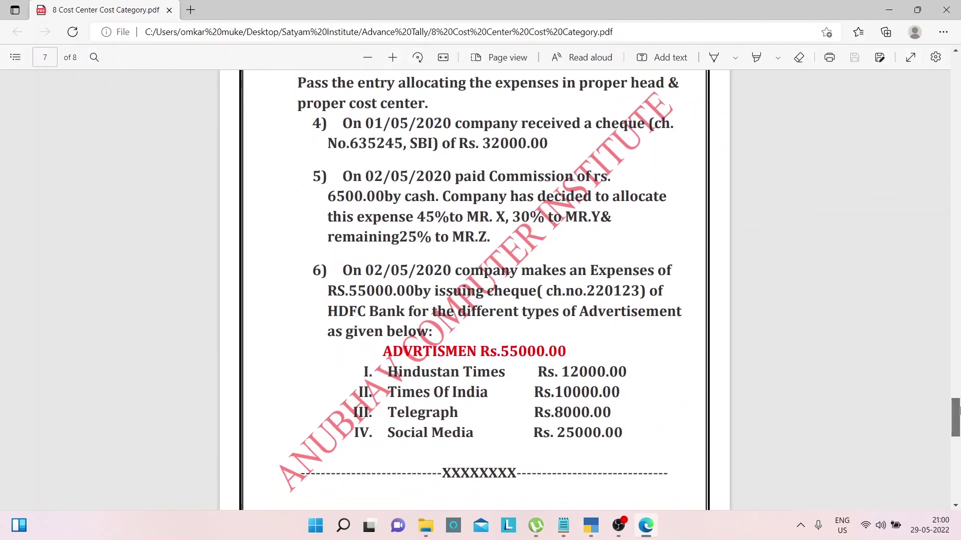
scroll(957, 406, up, 2)
scroll(957, 408, down, 3)
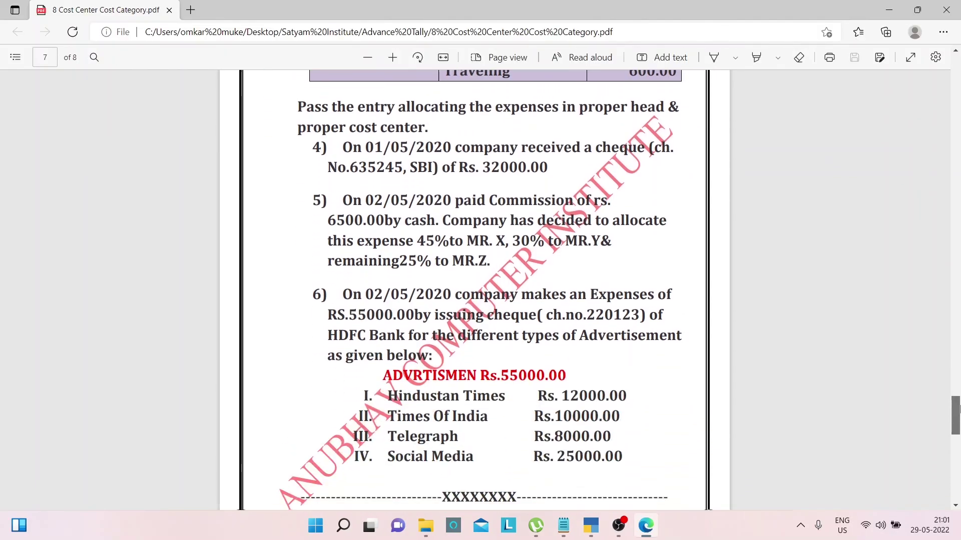
drag(957, 408, 958, 280)
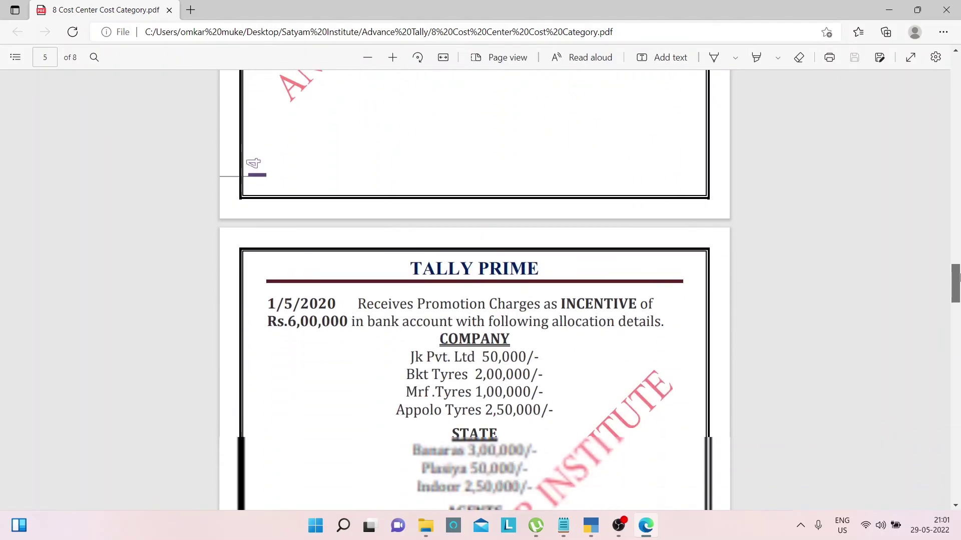